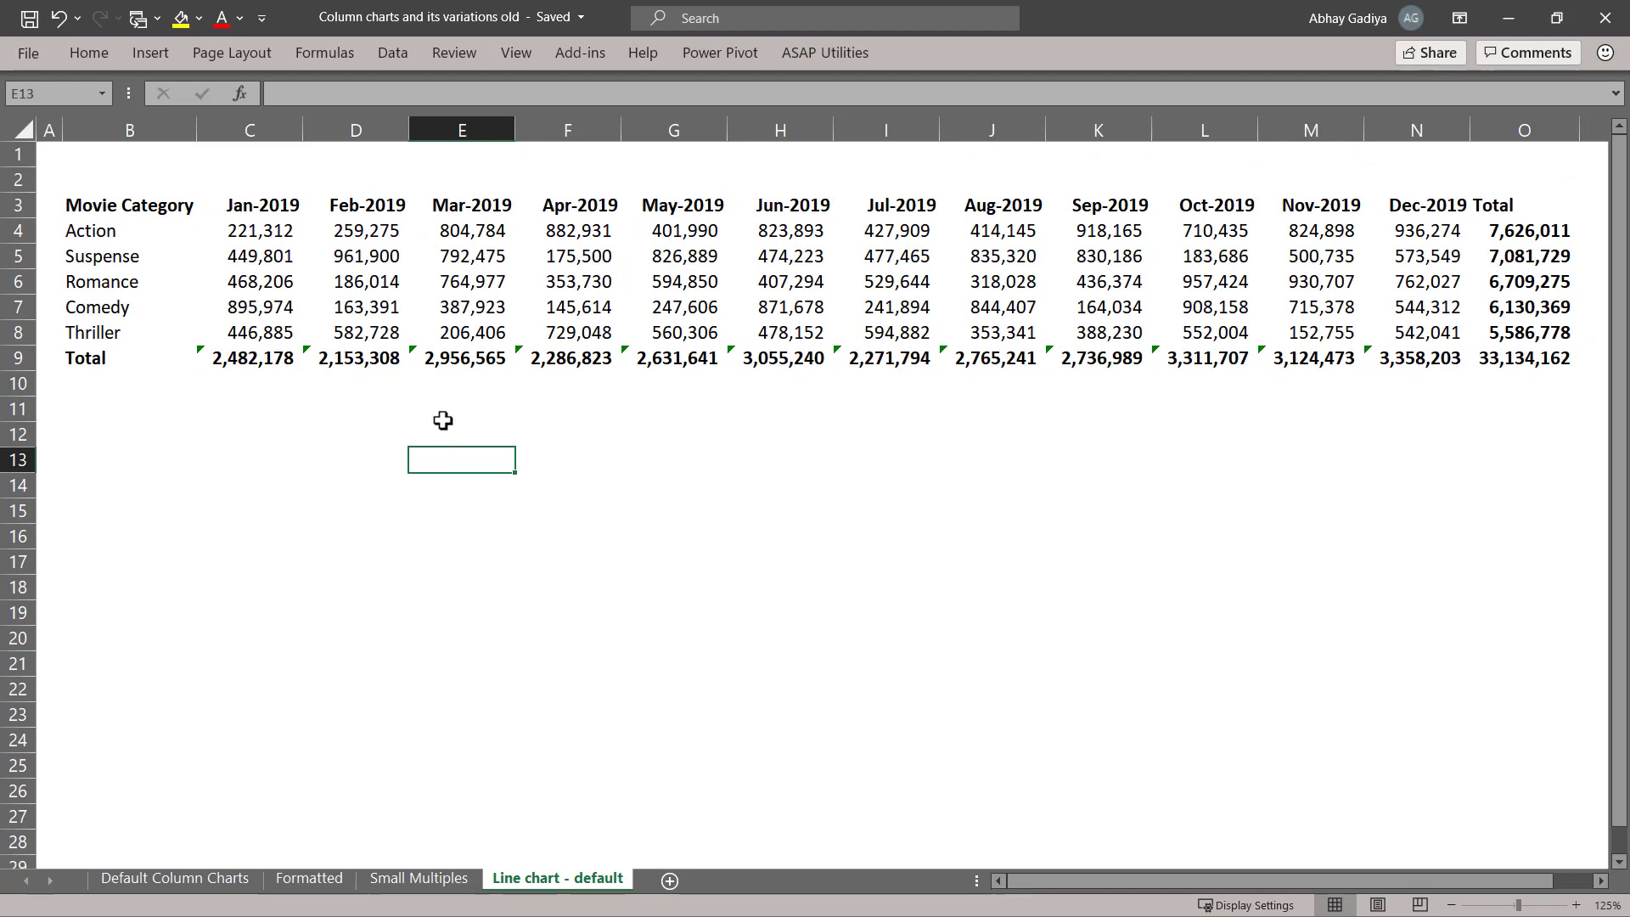
Insert a line chart with markers from B3:N8 and enlarge it below the table.
left_click_drag(117, 208, 1413, 337)
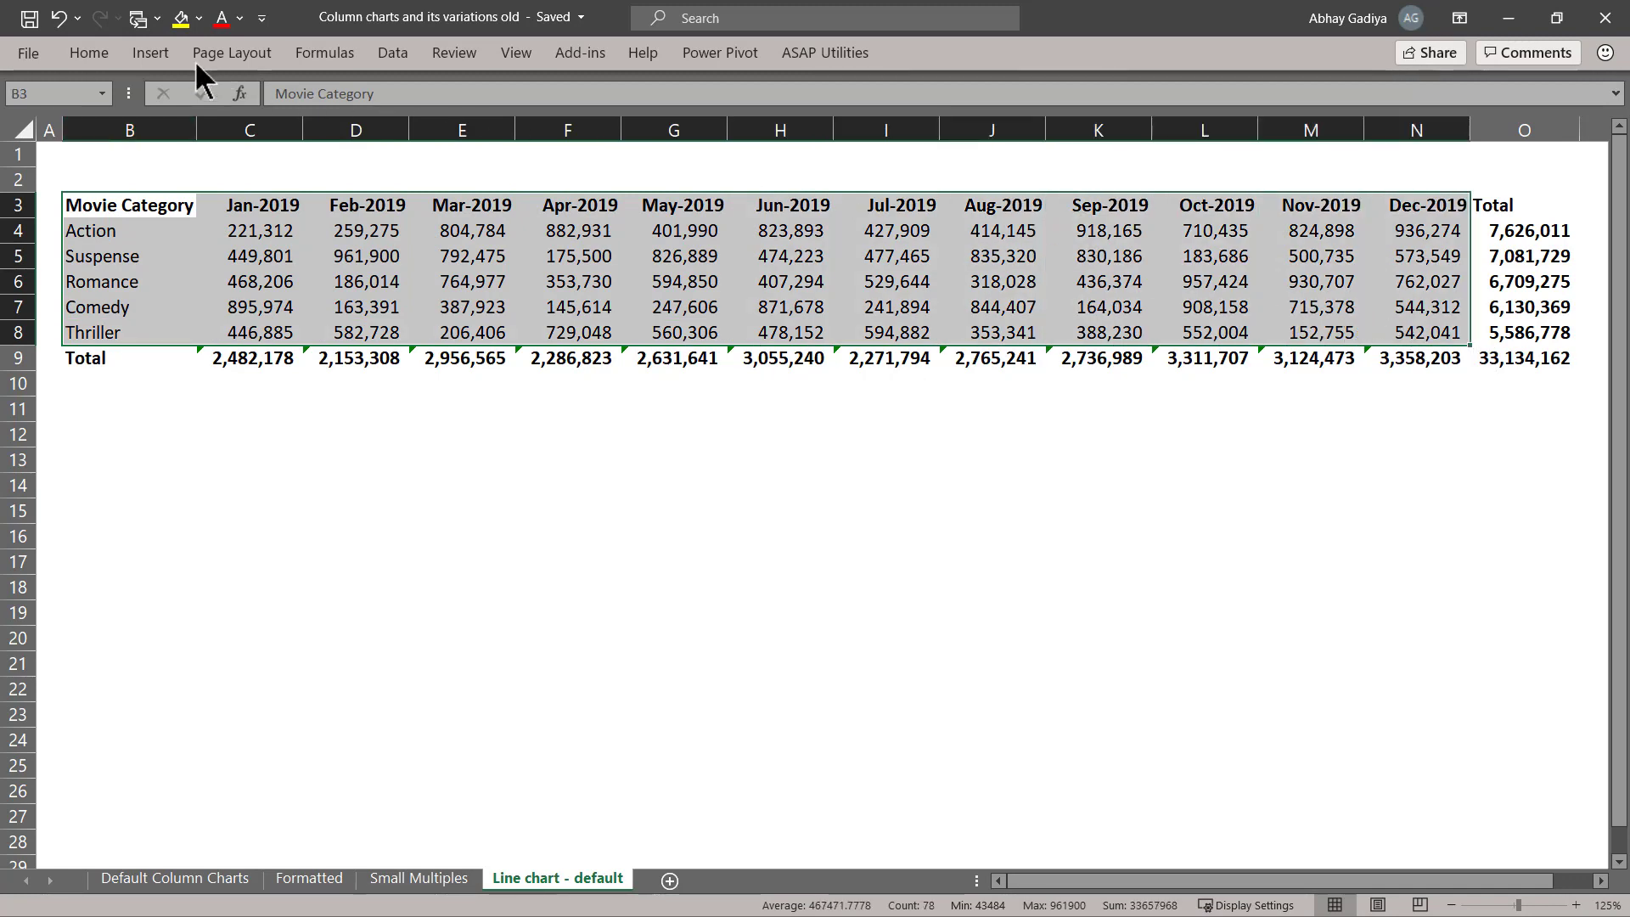
left_click(152, 54)
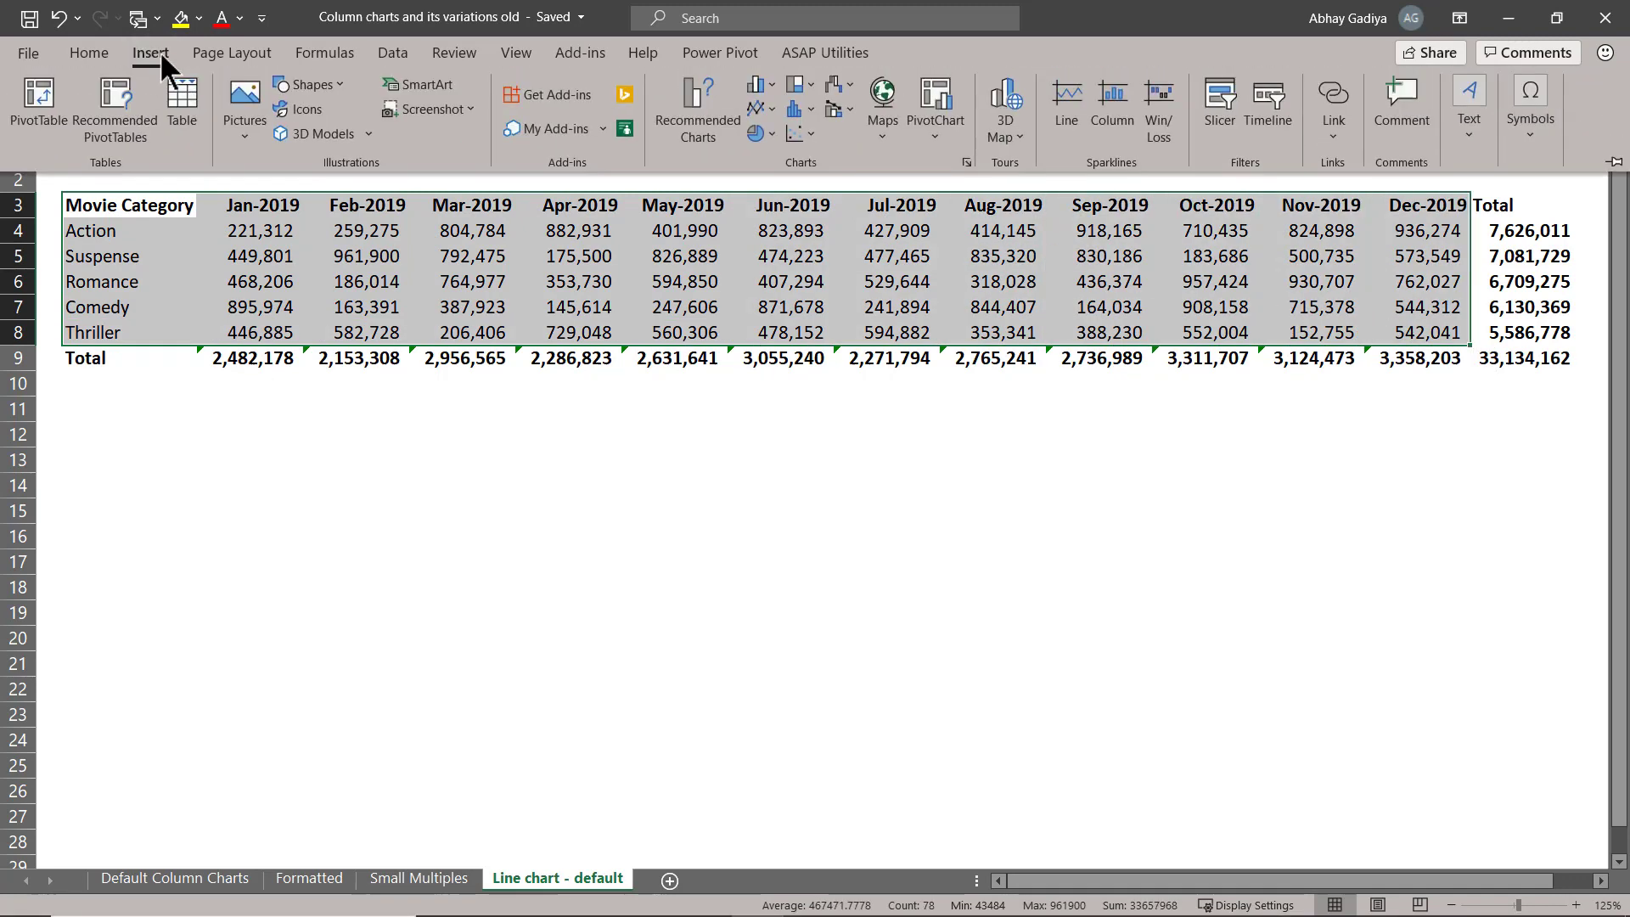
left_click(757, 107)
left_click(965, 183)
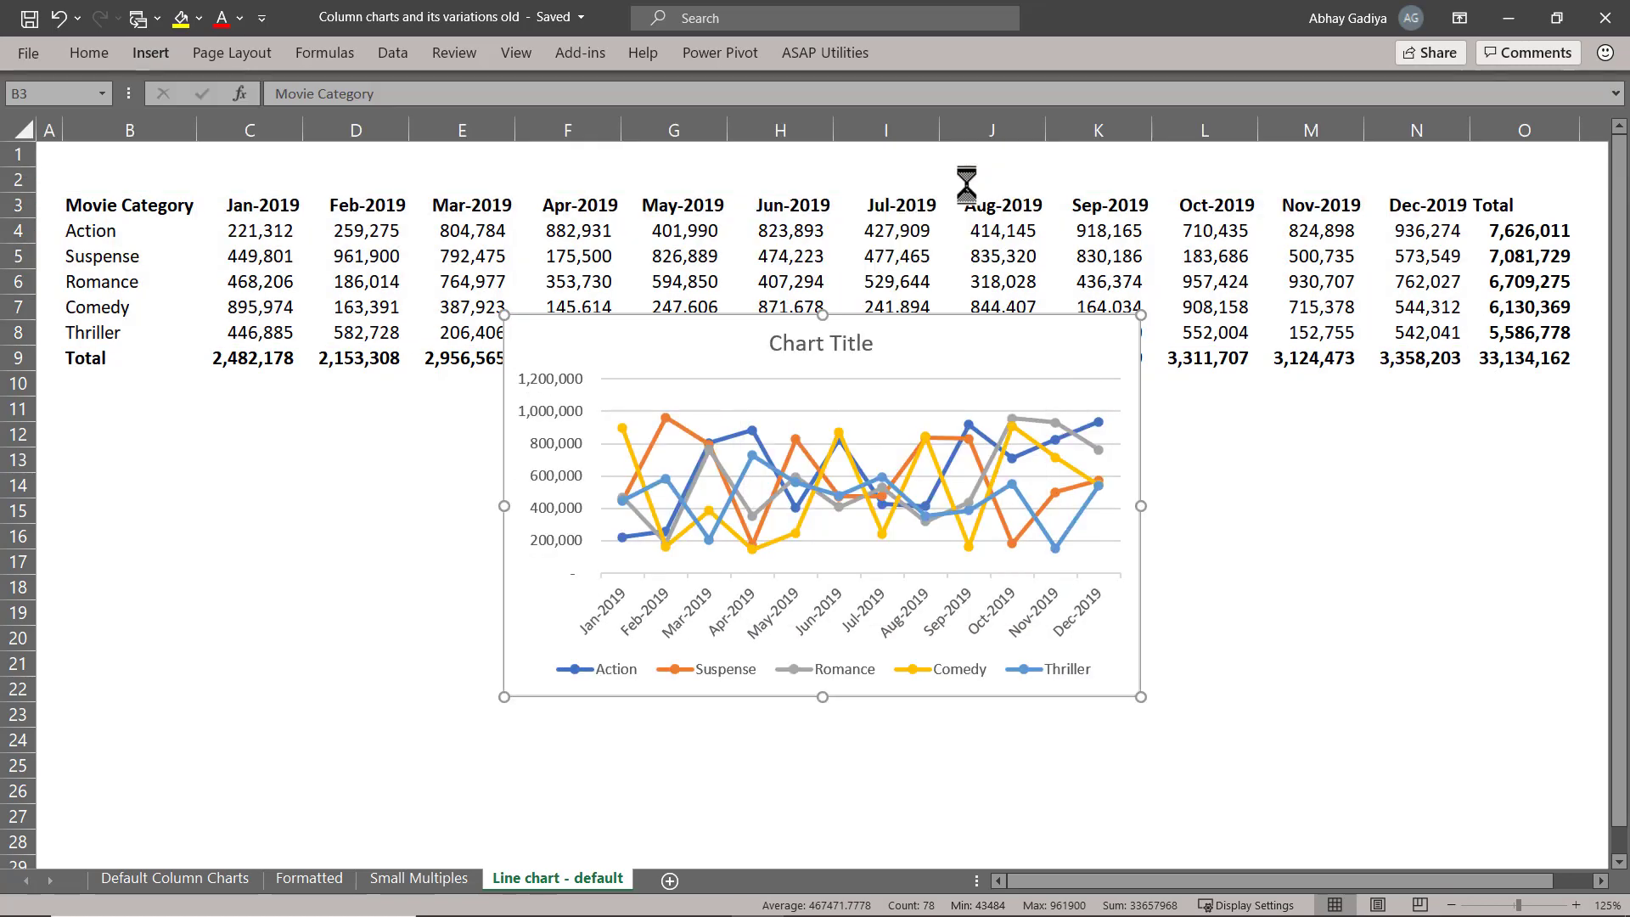
left_click_drag(655, 452, 305, 530)
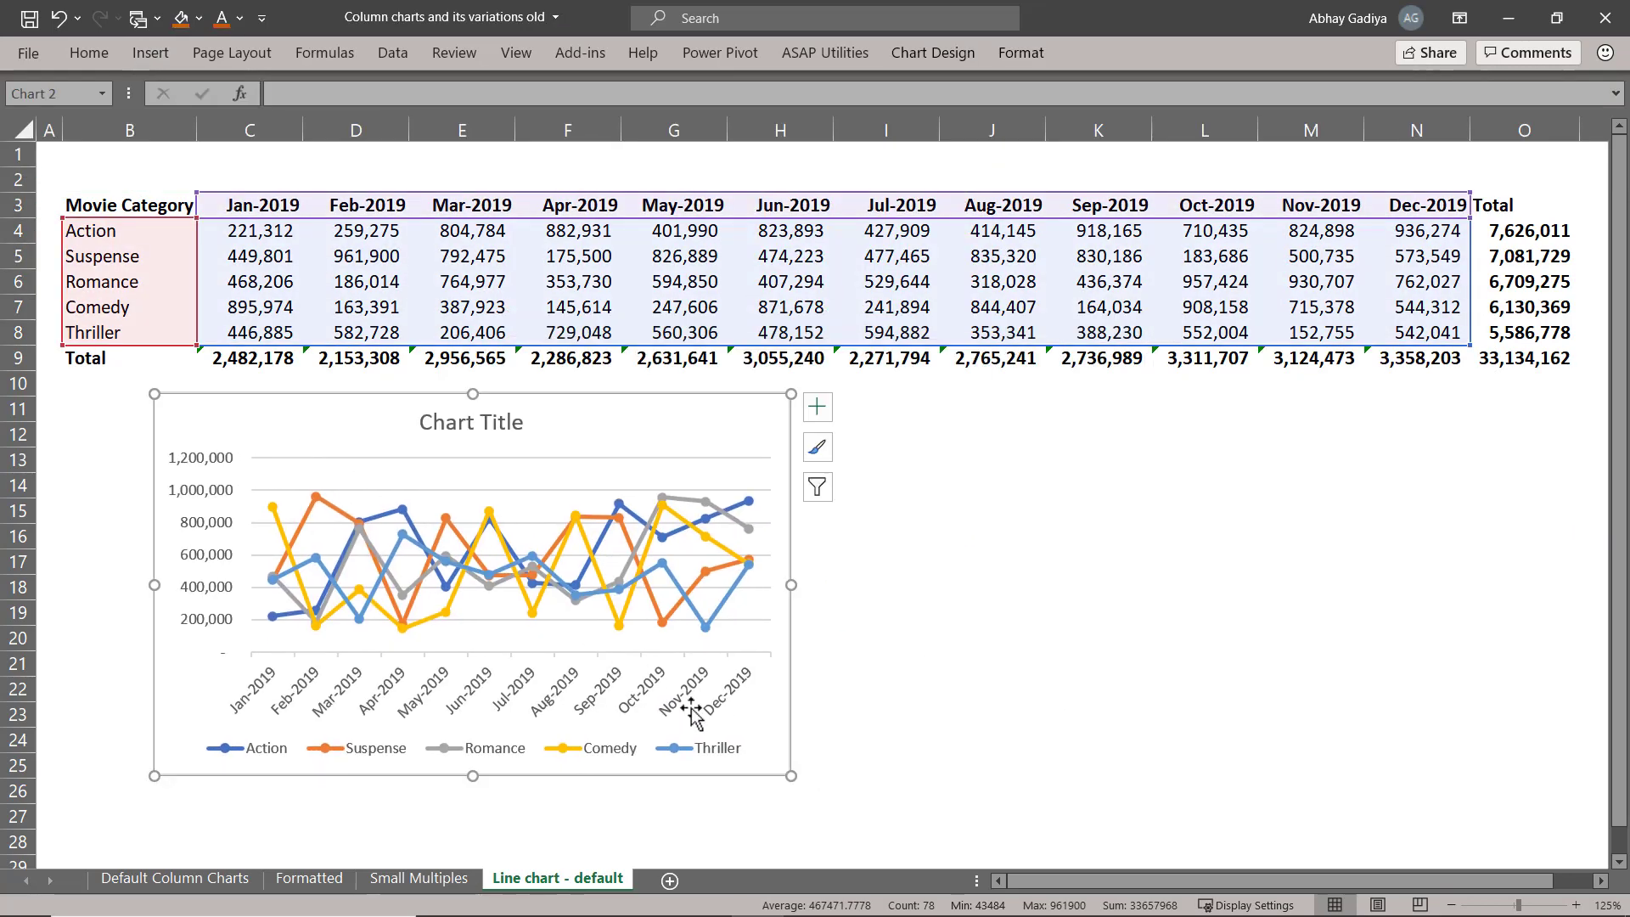
left_click_drag(788, 772, 1349, 804)
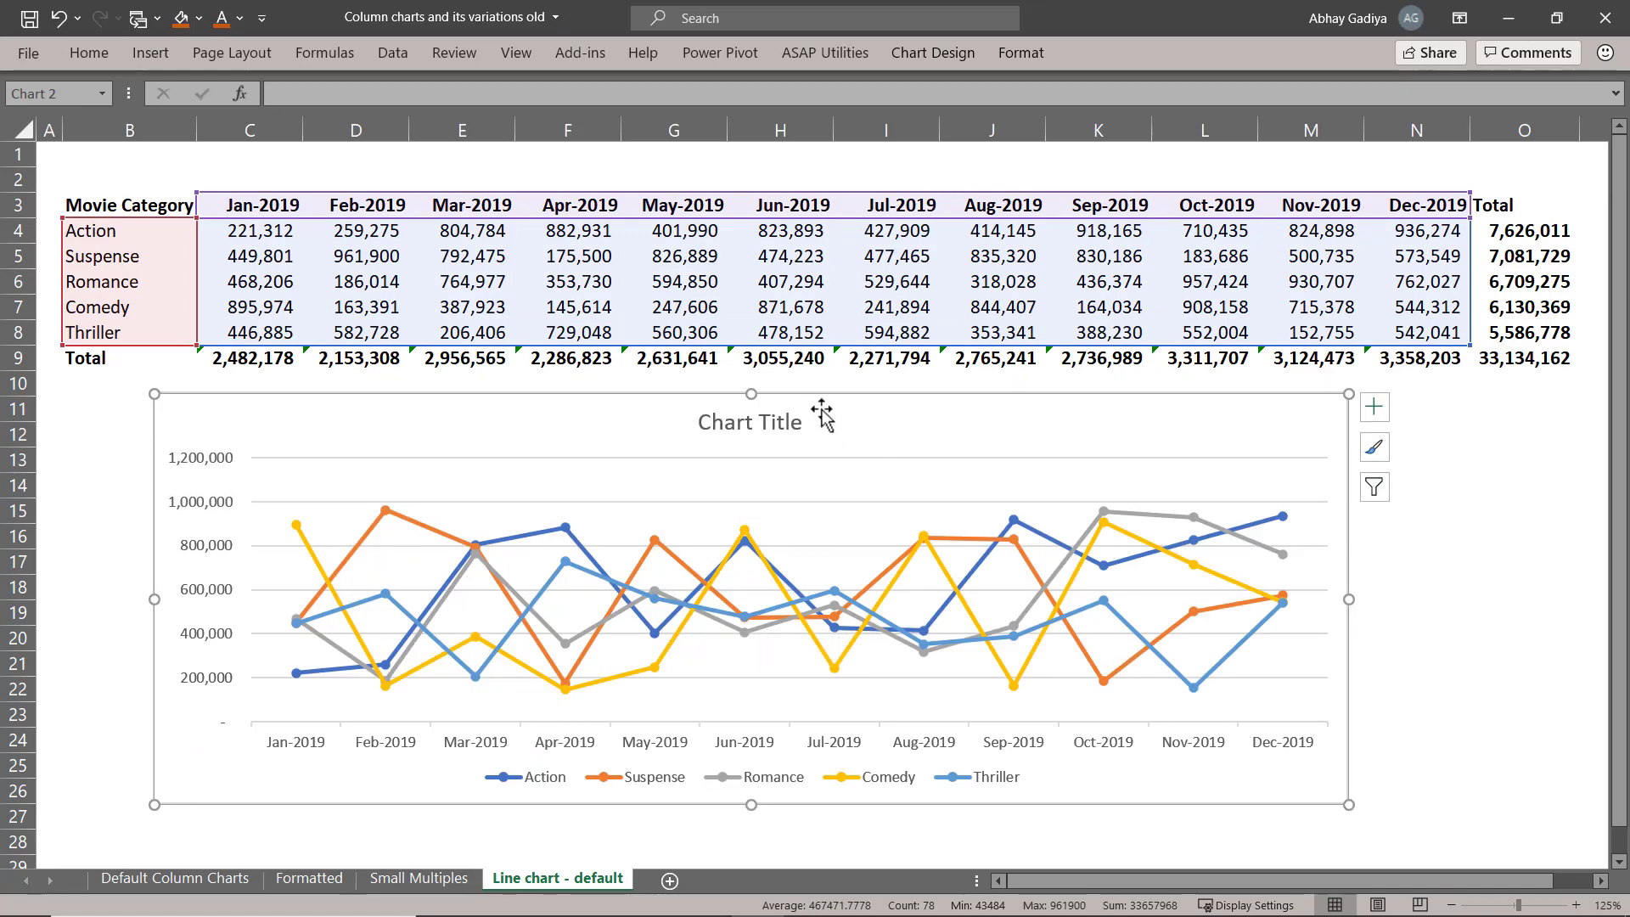
Change the chart type to Stacked Line with Markers and delete the chart after viewing it.
left_click(937, 52)
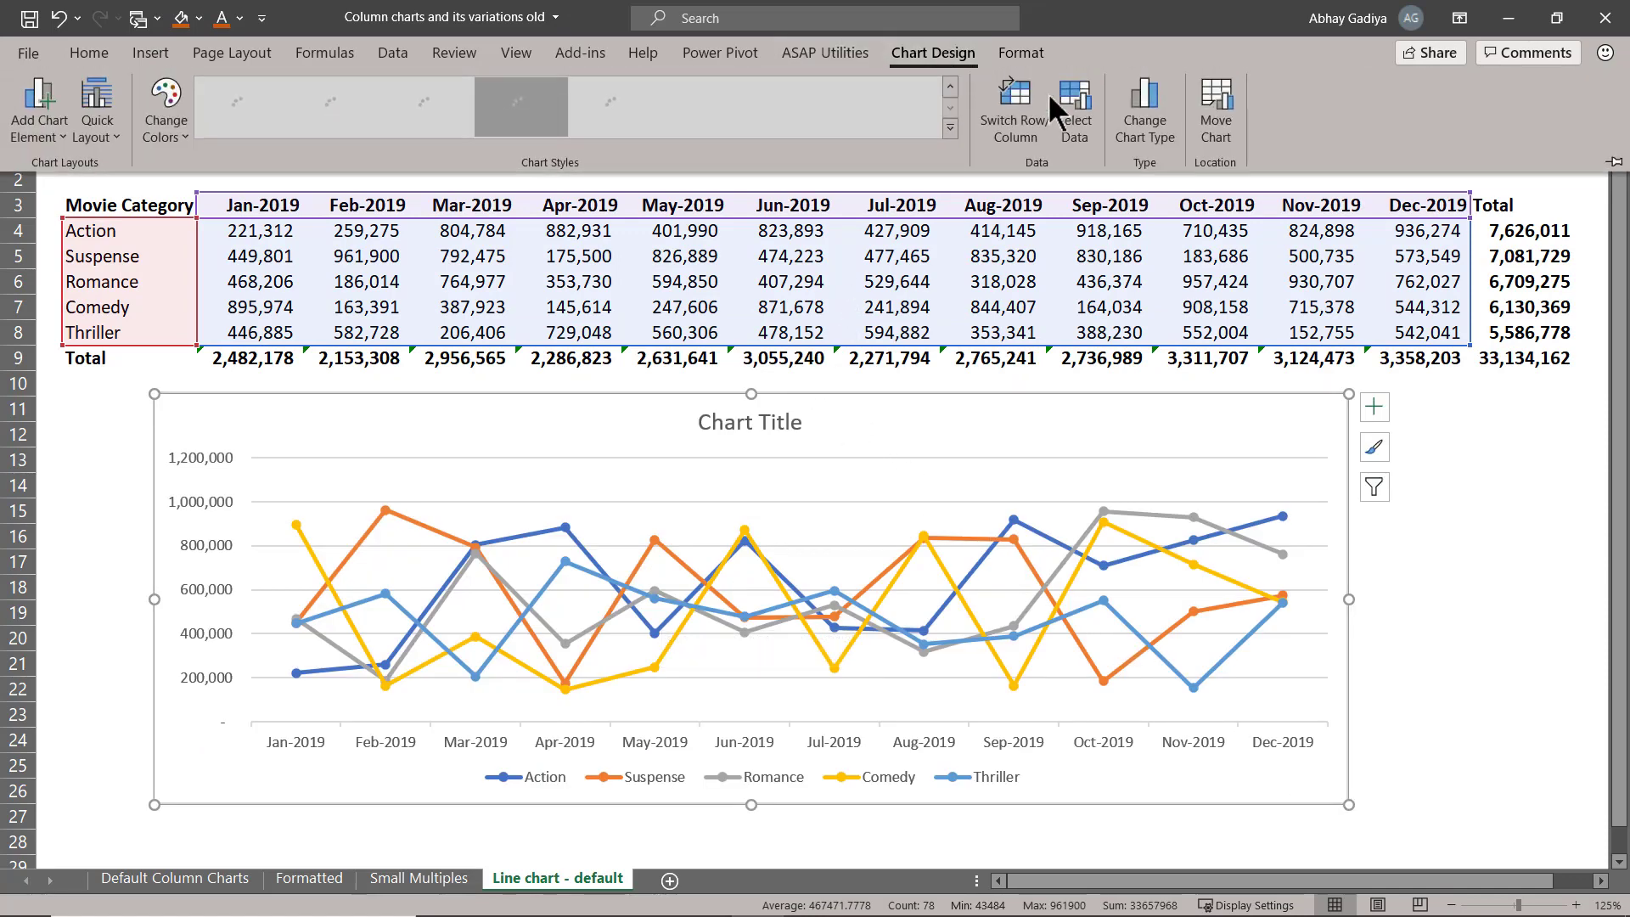
left_click(1154, 133)
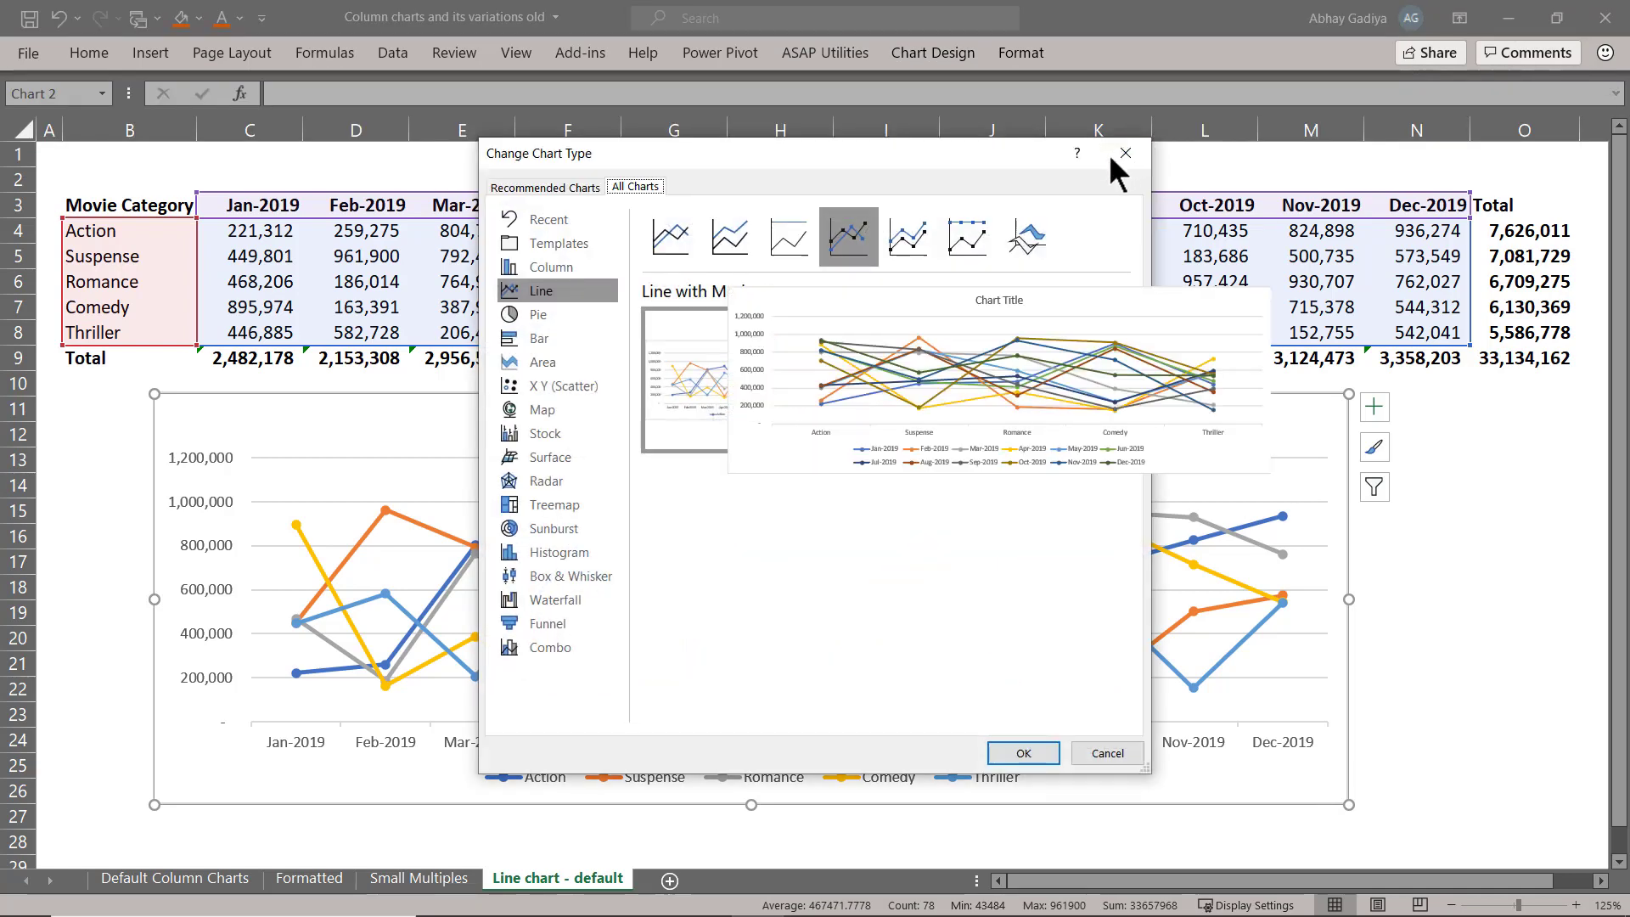
left_click(919, 242)
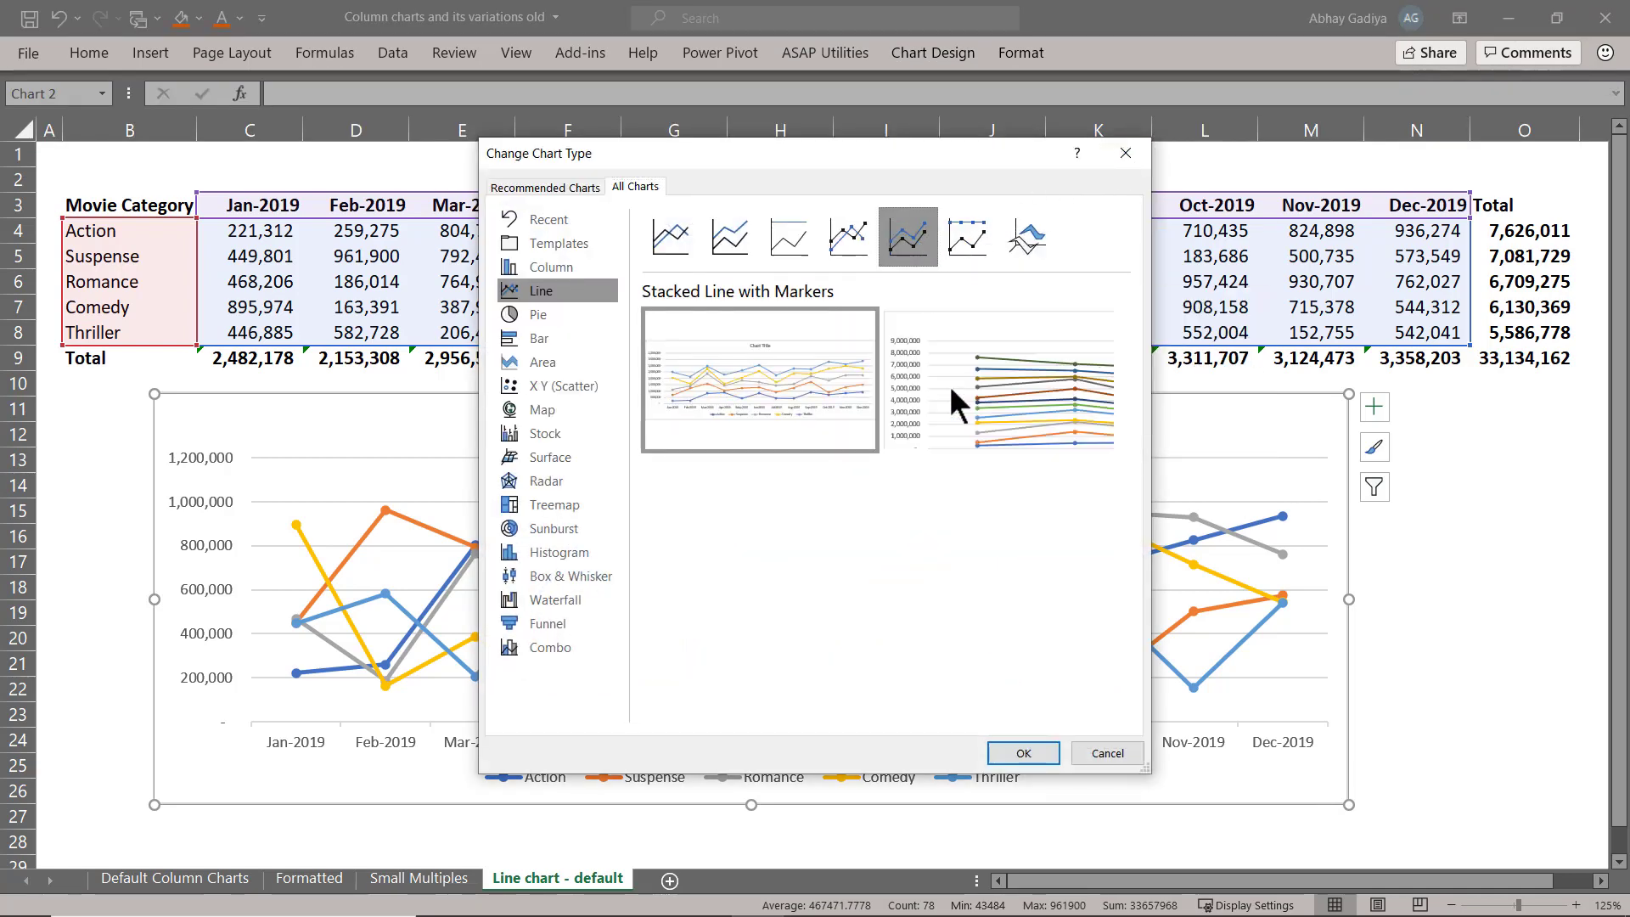
left_click(1022, 752)
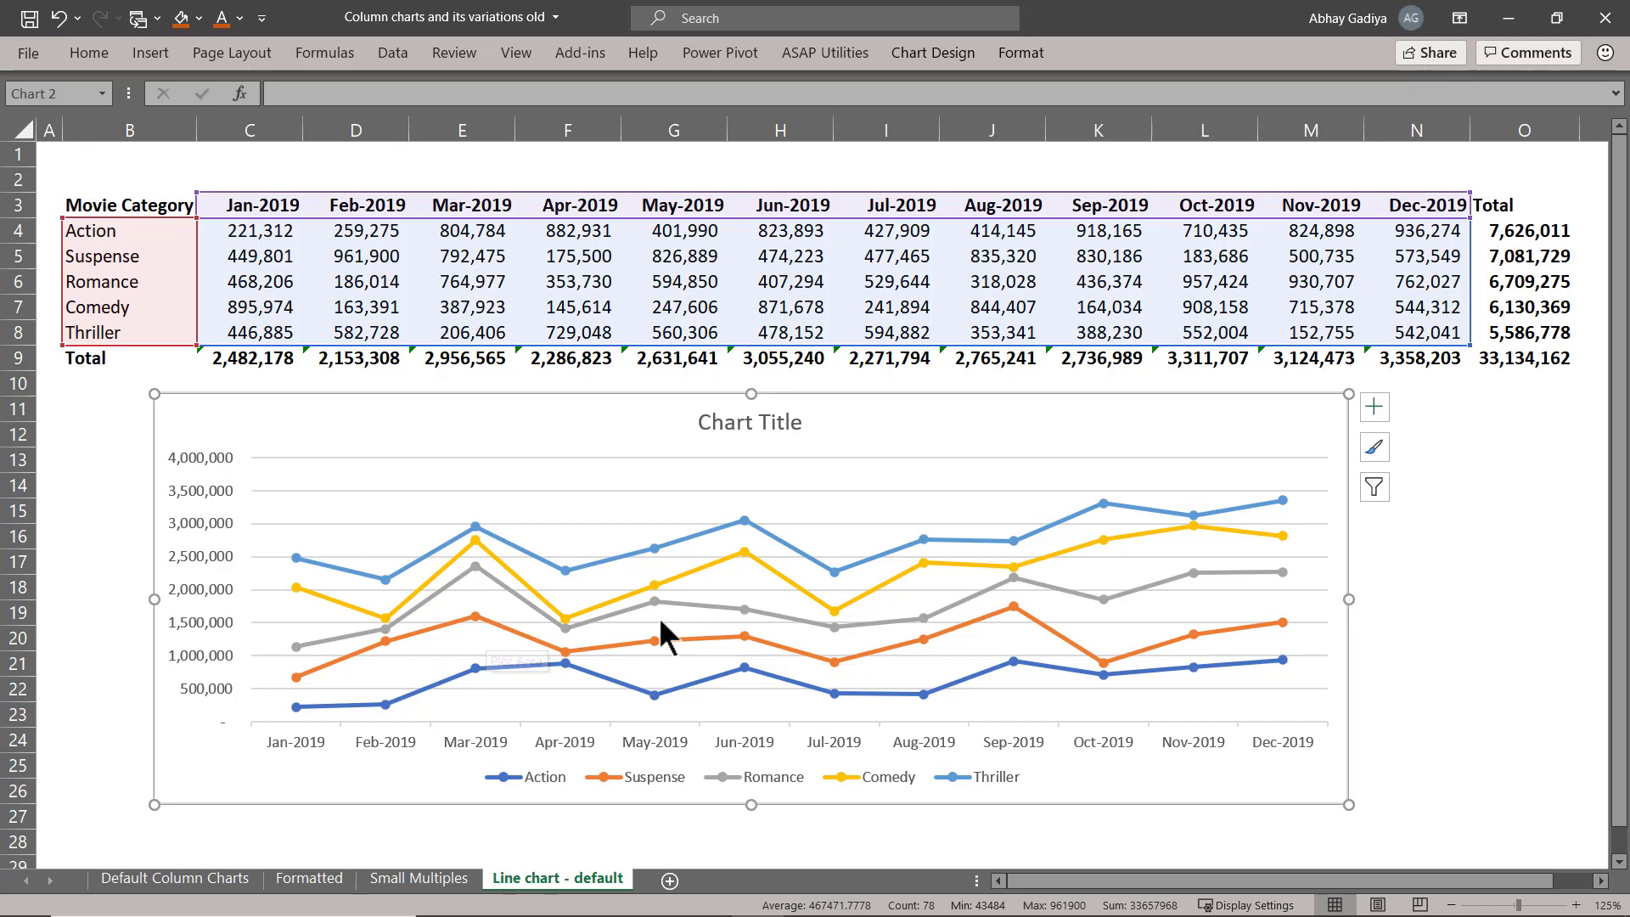
mouse_move(741, 630)
key("Delete")
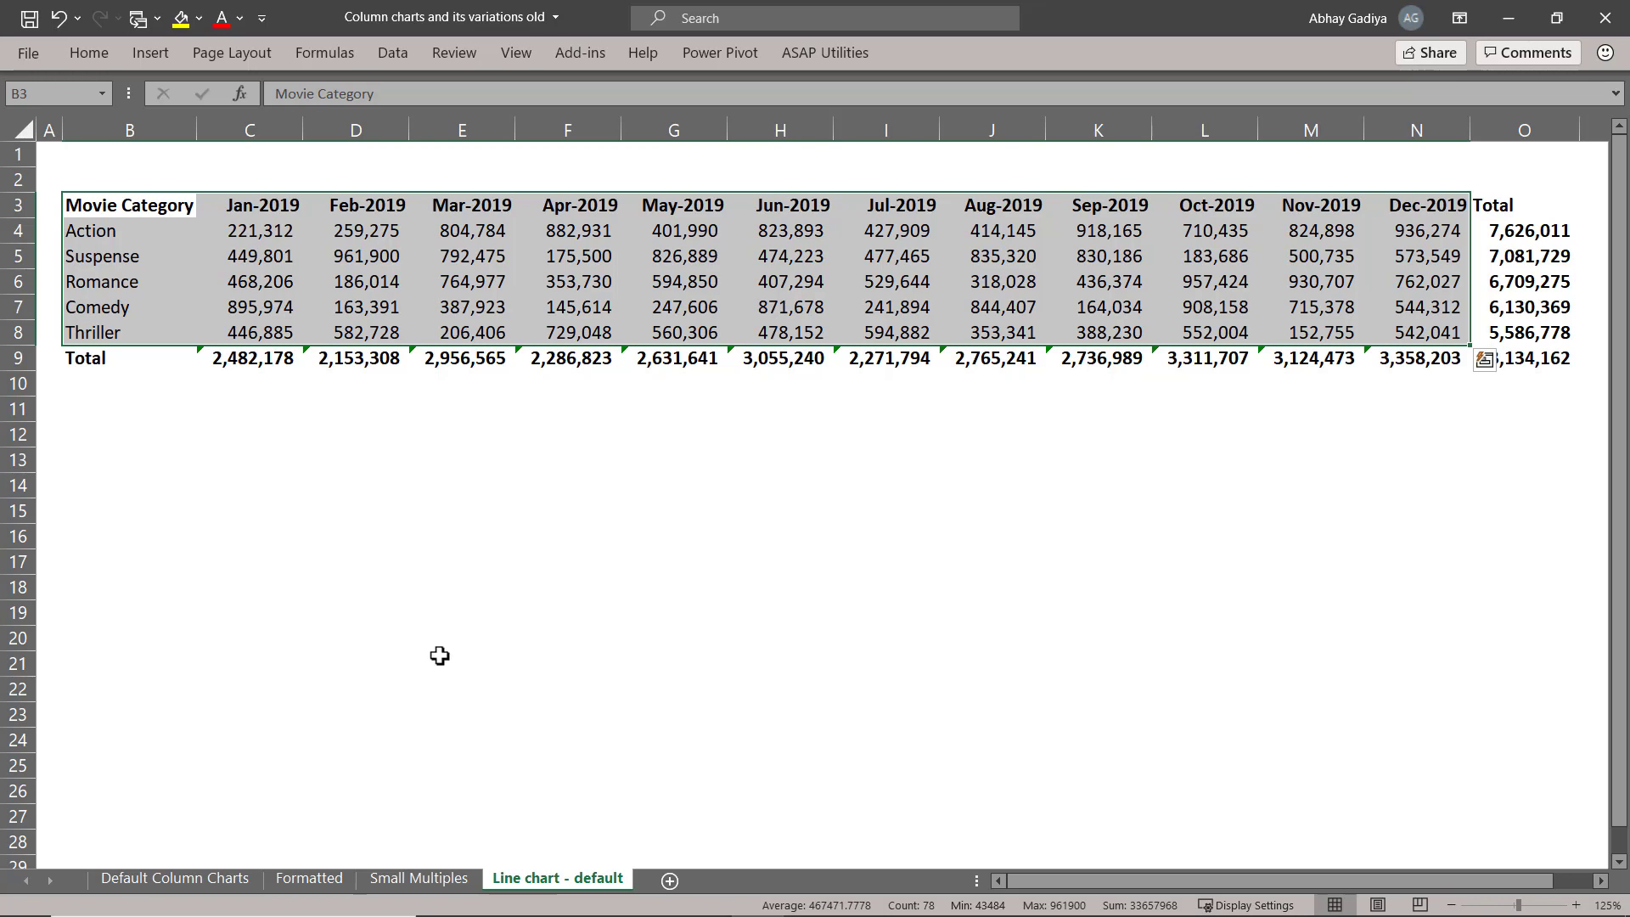
Examine the Hidden helper rows on the Small Multiples sheet against the data on the Line chart - default sheet.
left_click(422, 878)
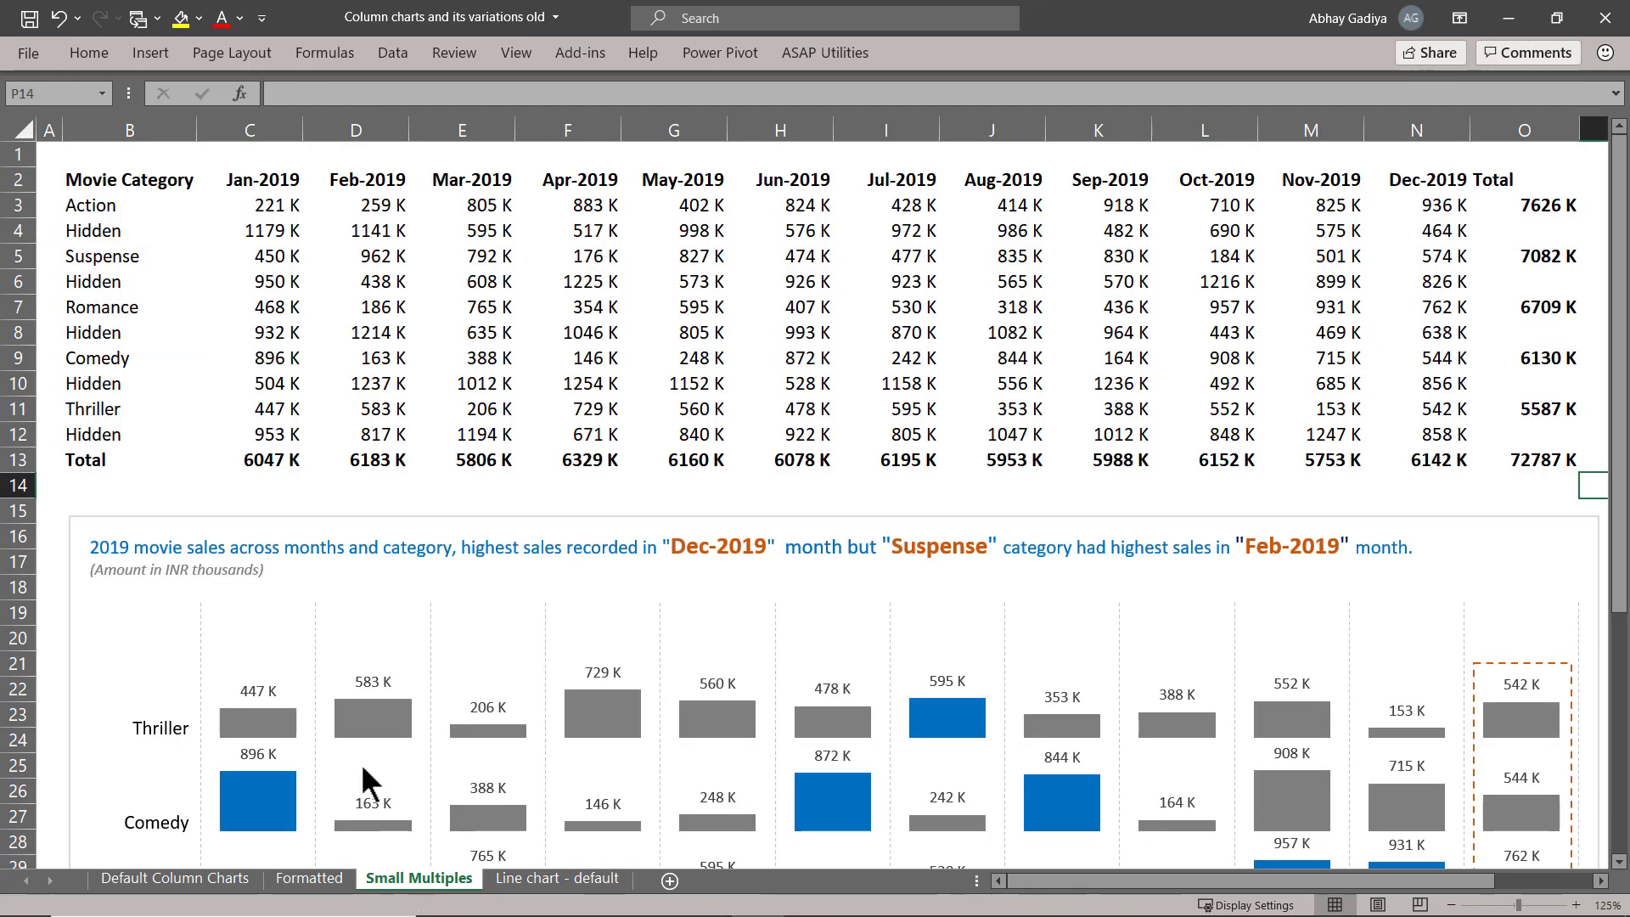
left_click(105, 235)
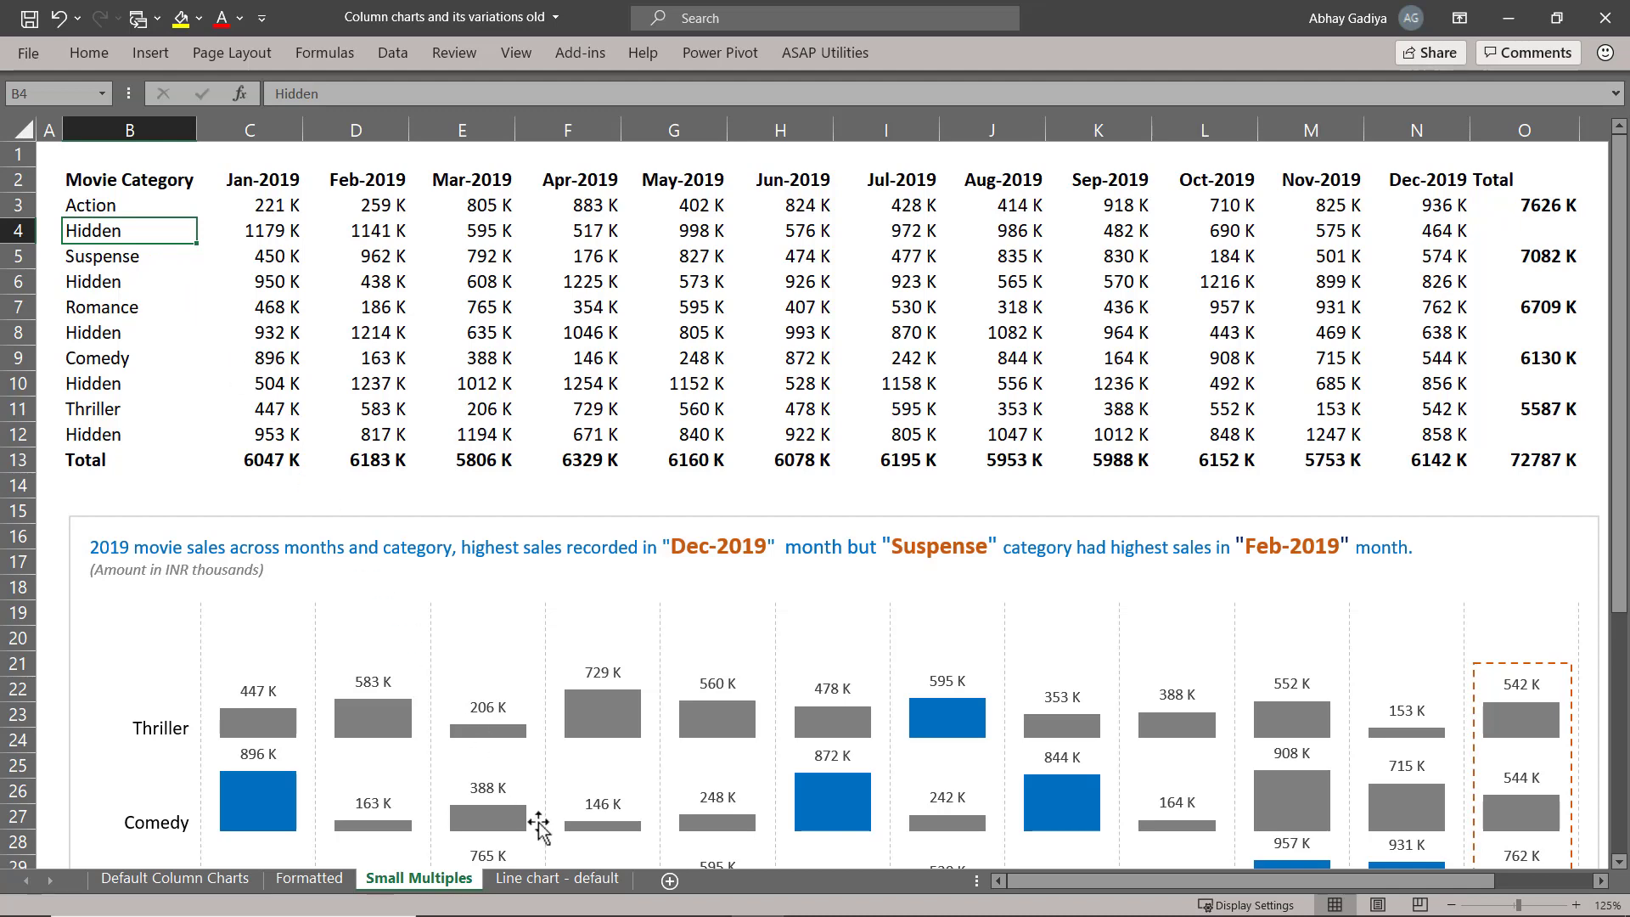
left_click(577, 879)
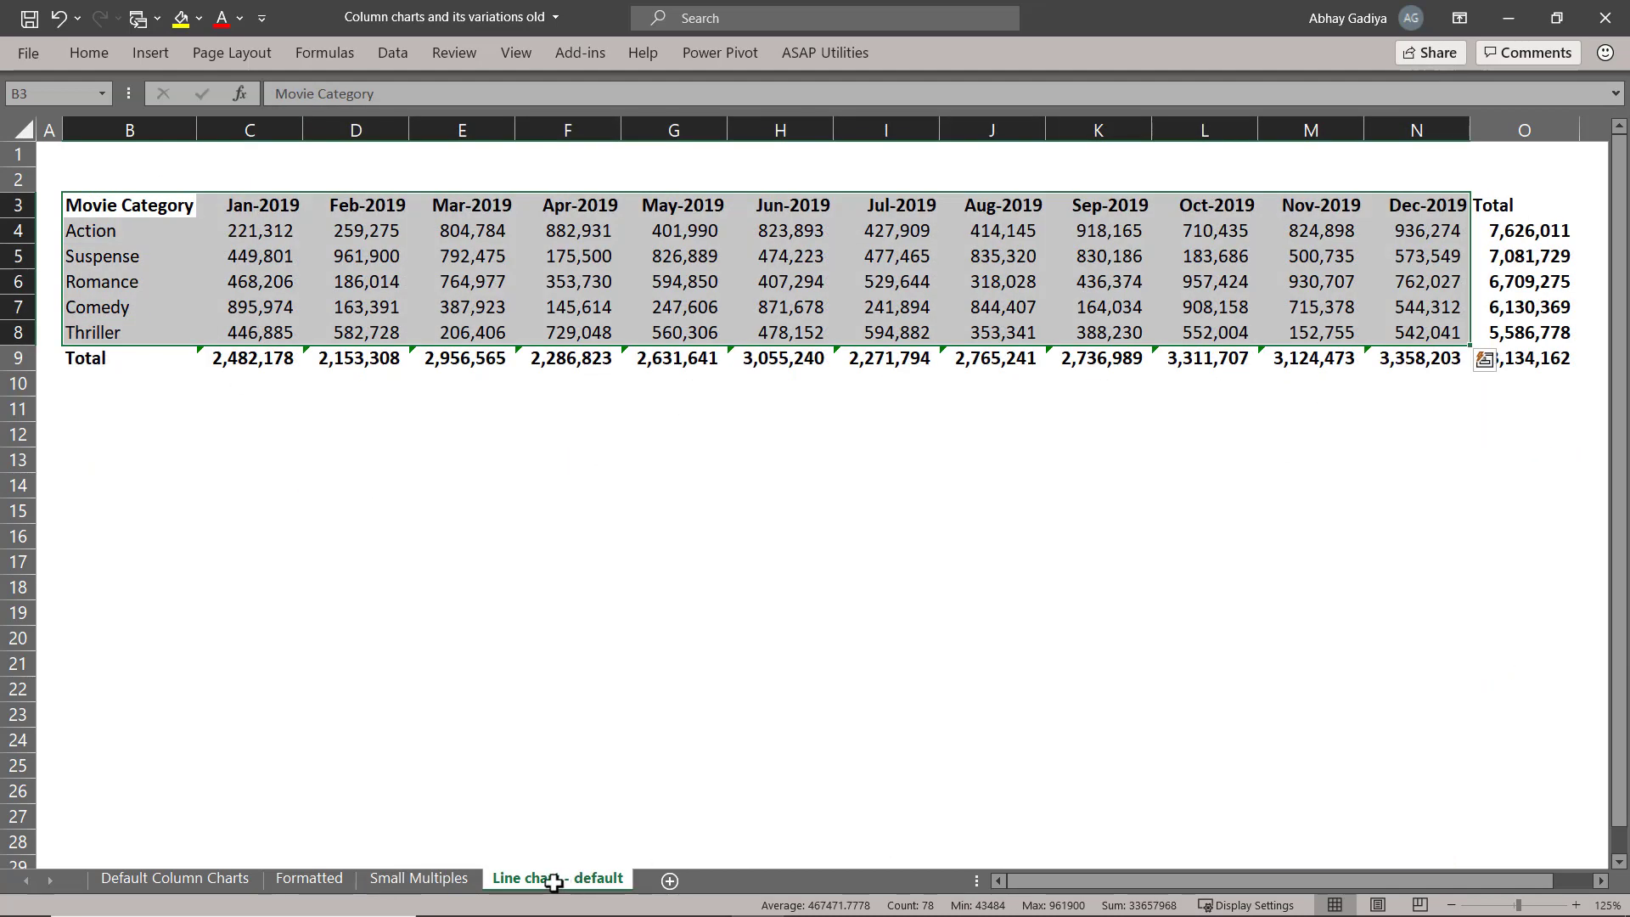
Insert a Stacked Line with Markers chart from B2:N12, excluding the totals, on the Small Multiples sheet.
left_click(448, 879)
left_click_drag(108, 180, 1409, 424)
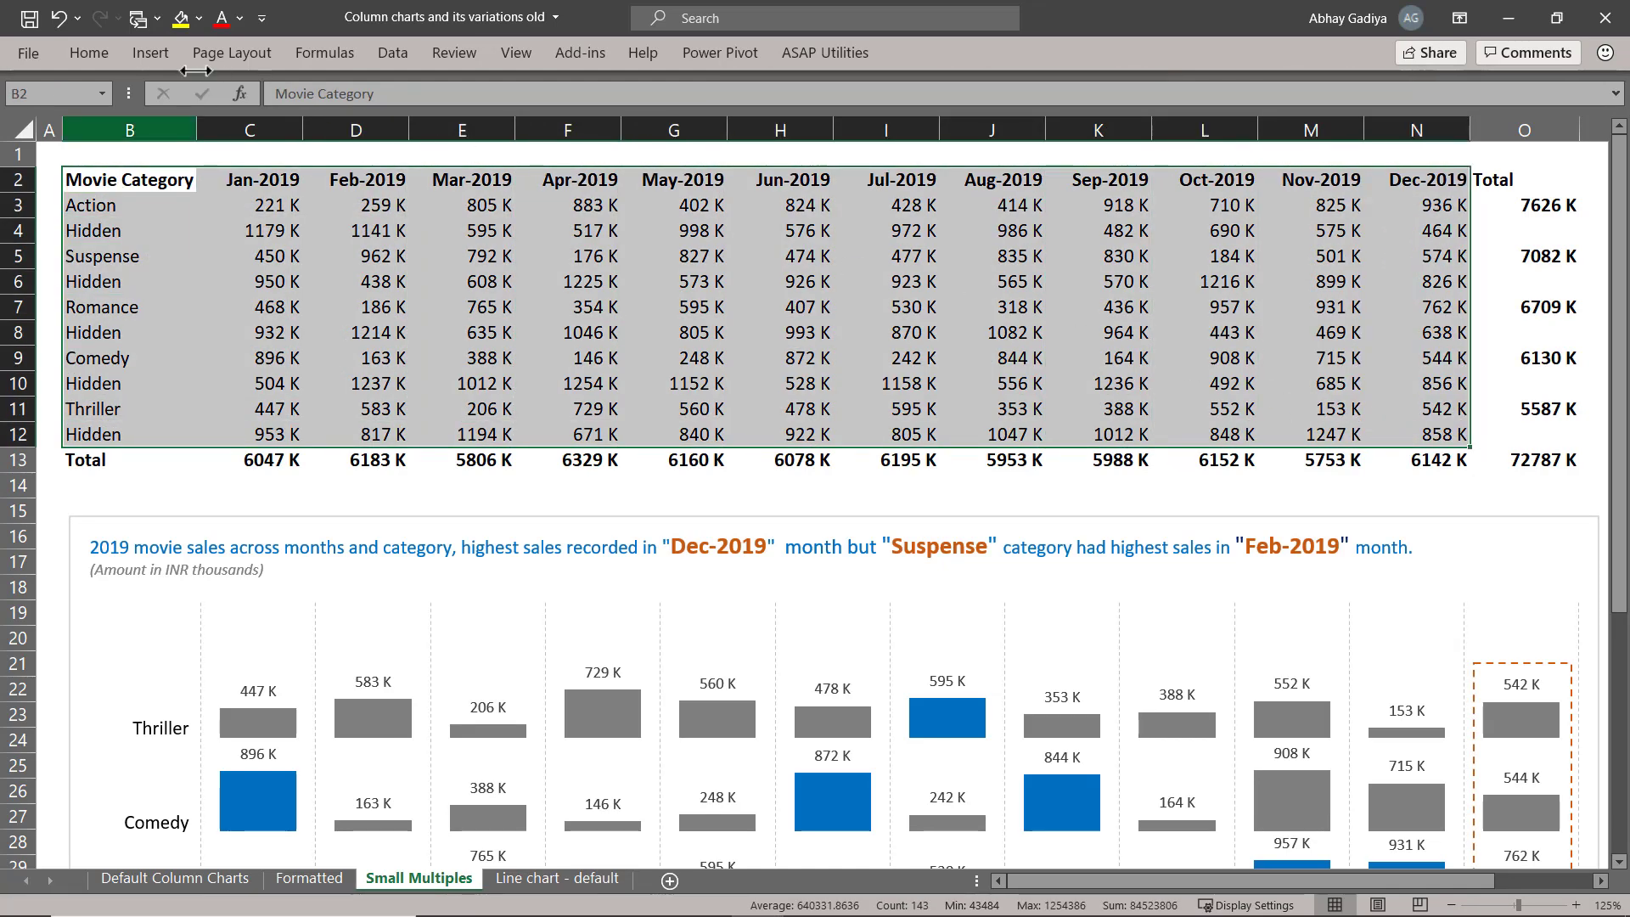
left_click(161, 54)
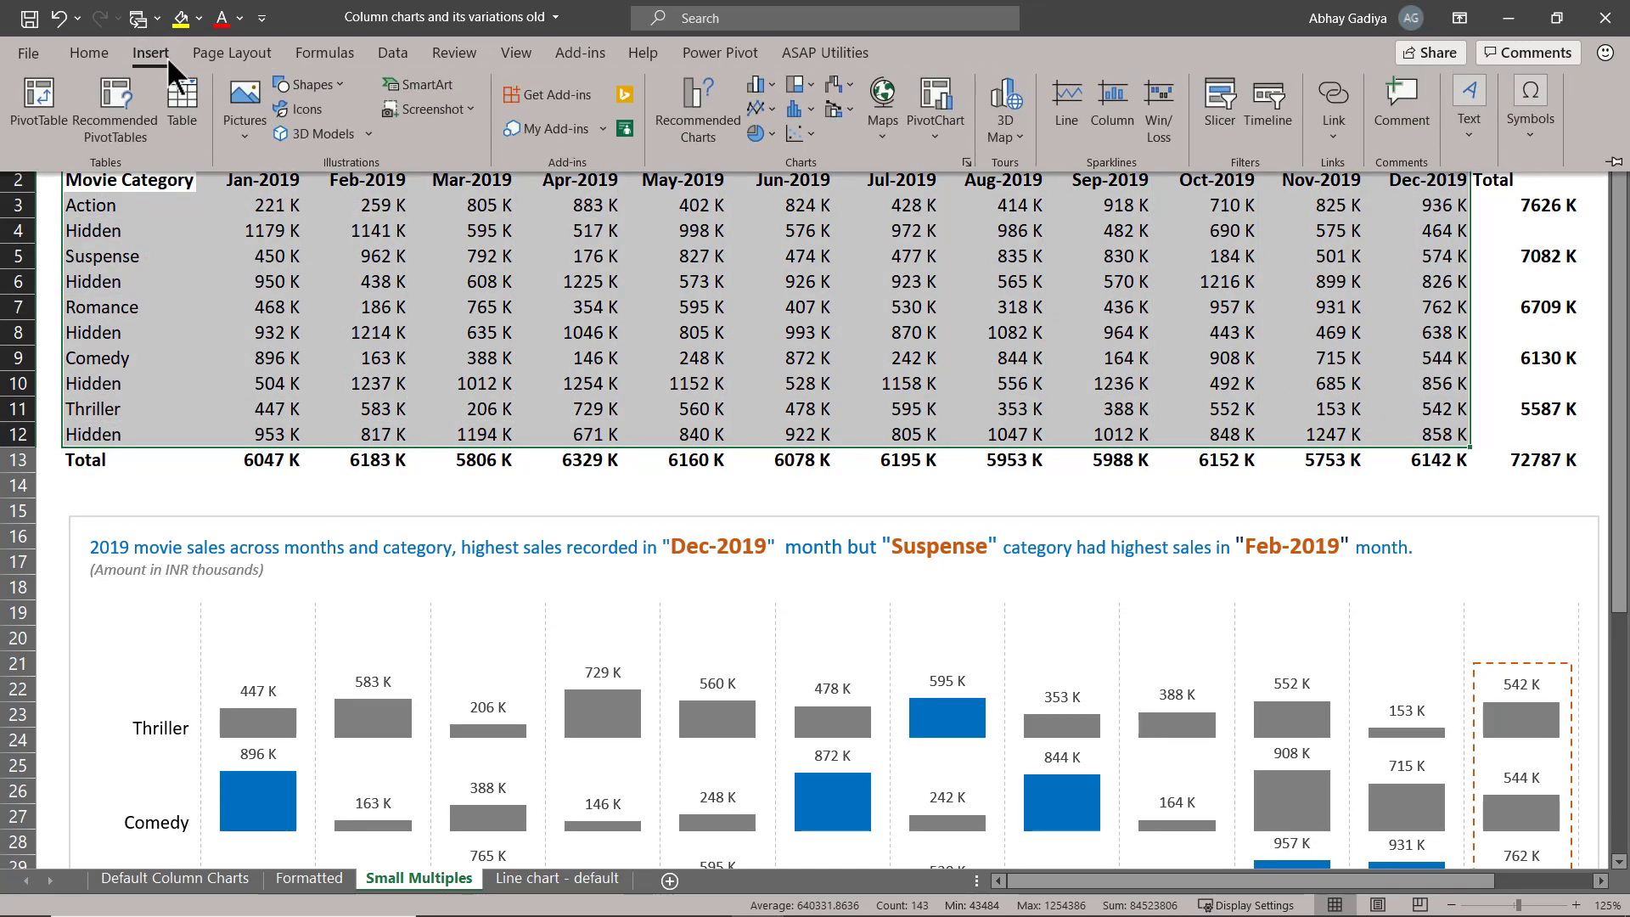
left_click(762, 108)
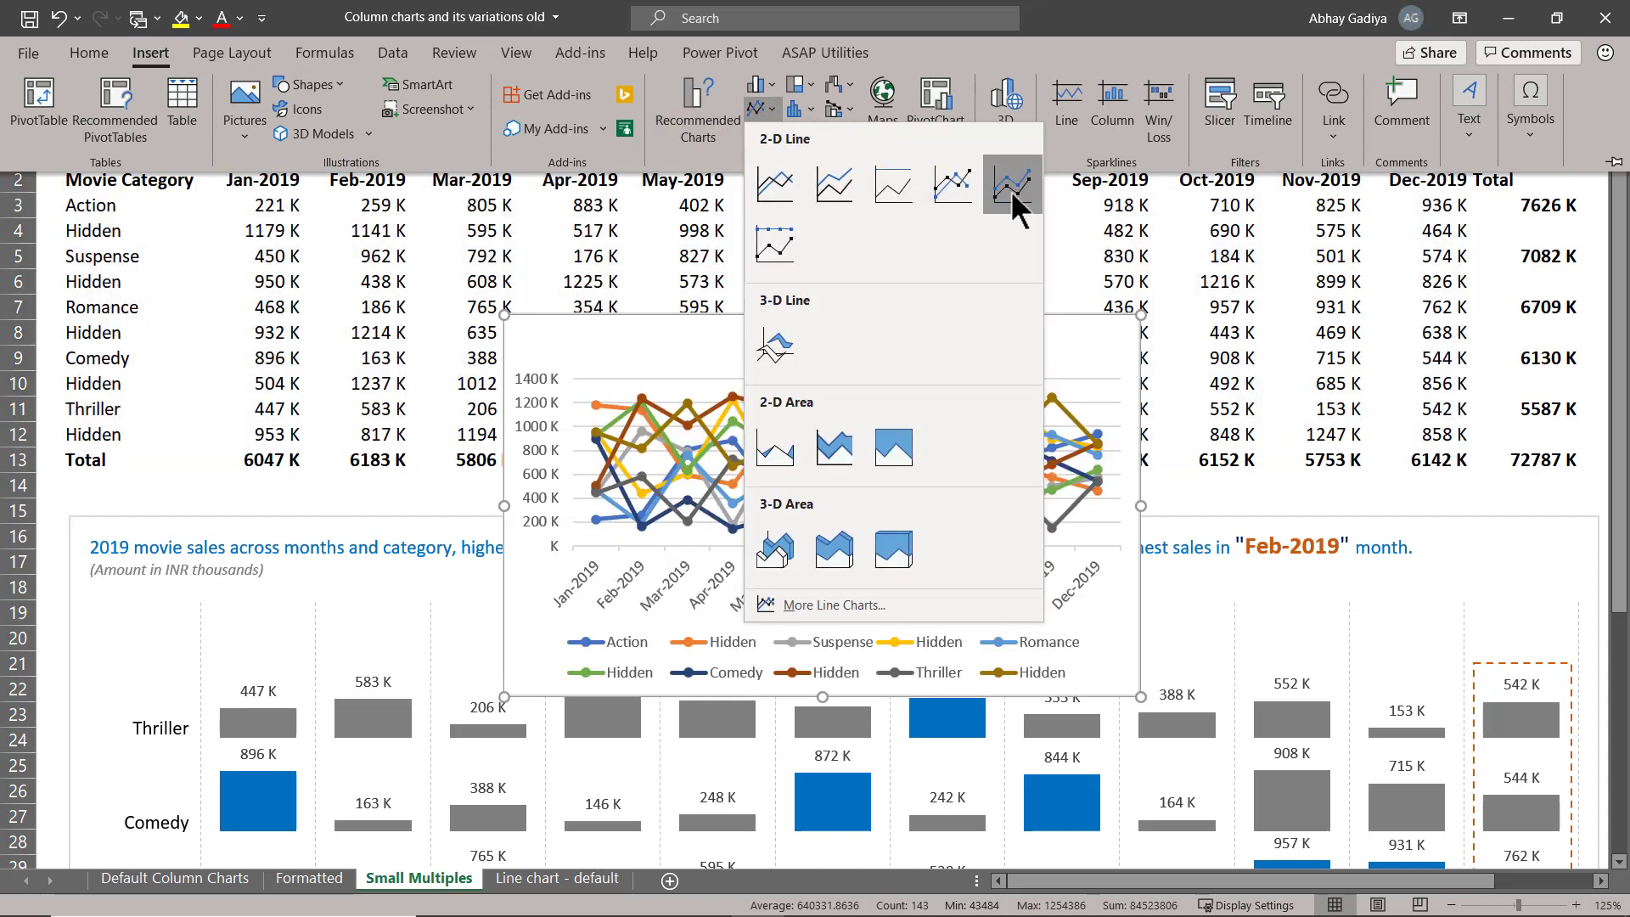
left_click(1011, 192)
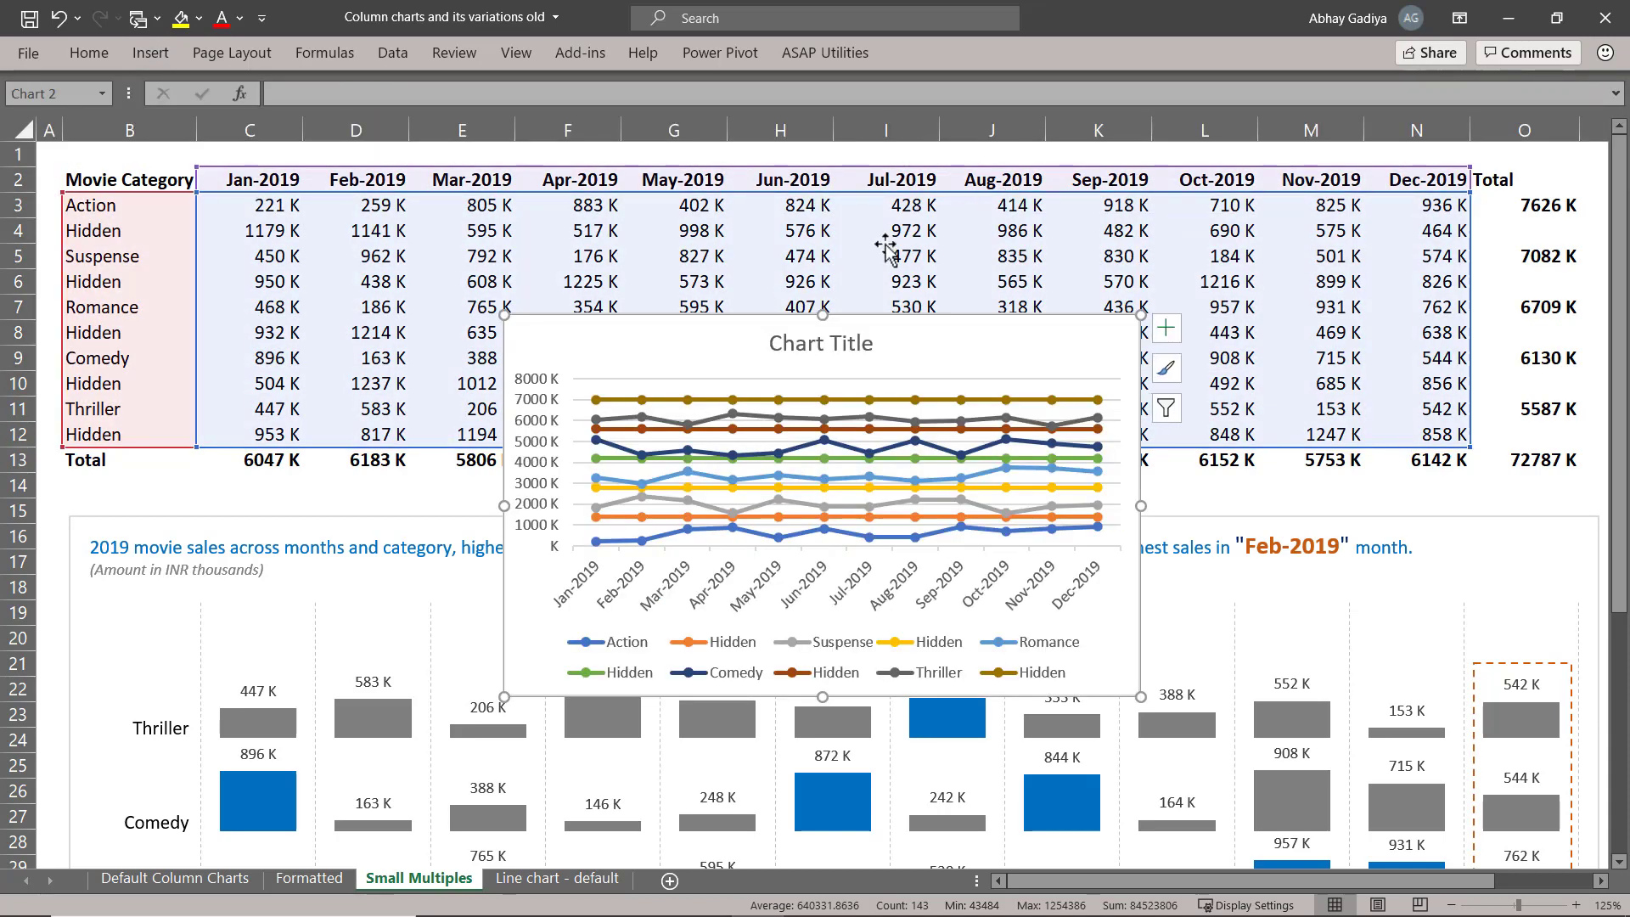
Cut the new stacked line chart and paste it at cell B43, below the existing chart.
key("ctrl+z")
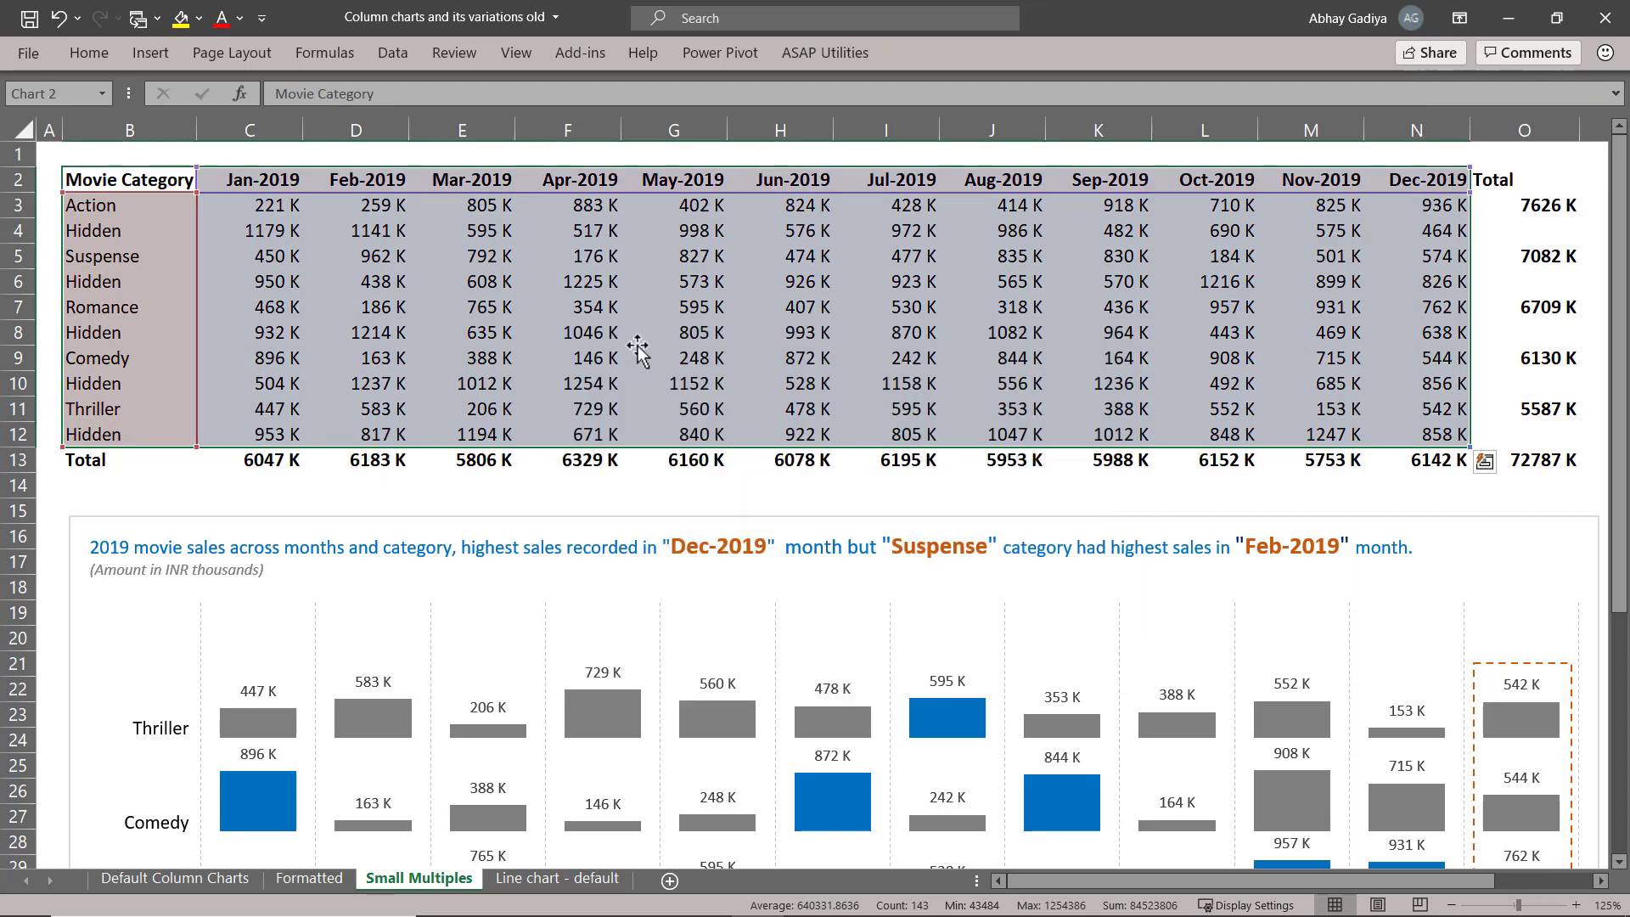
scroll(325, 509, "down", 12)
scroll(326, 509, "down", 1)
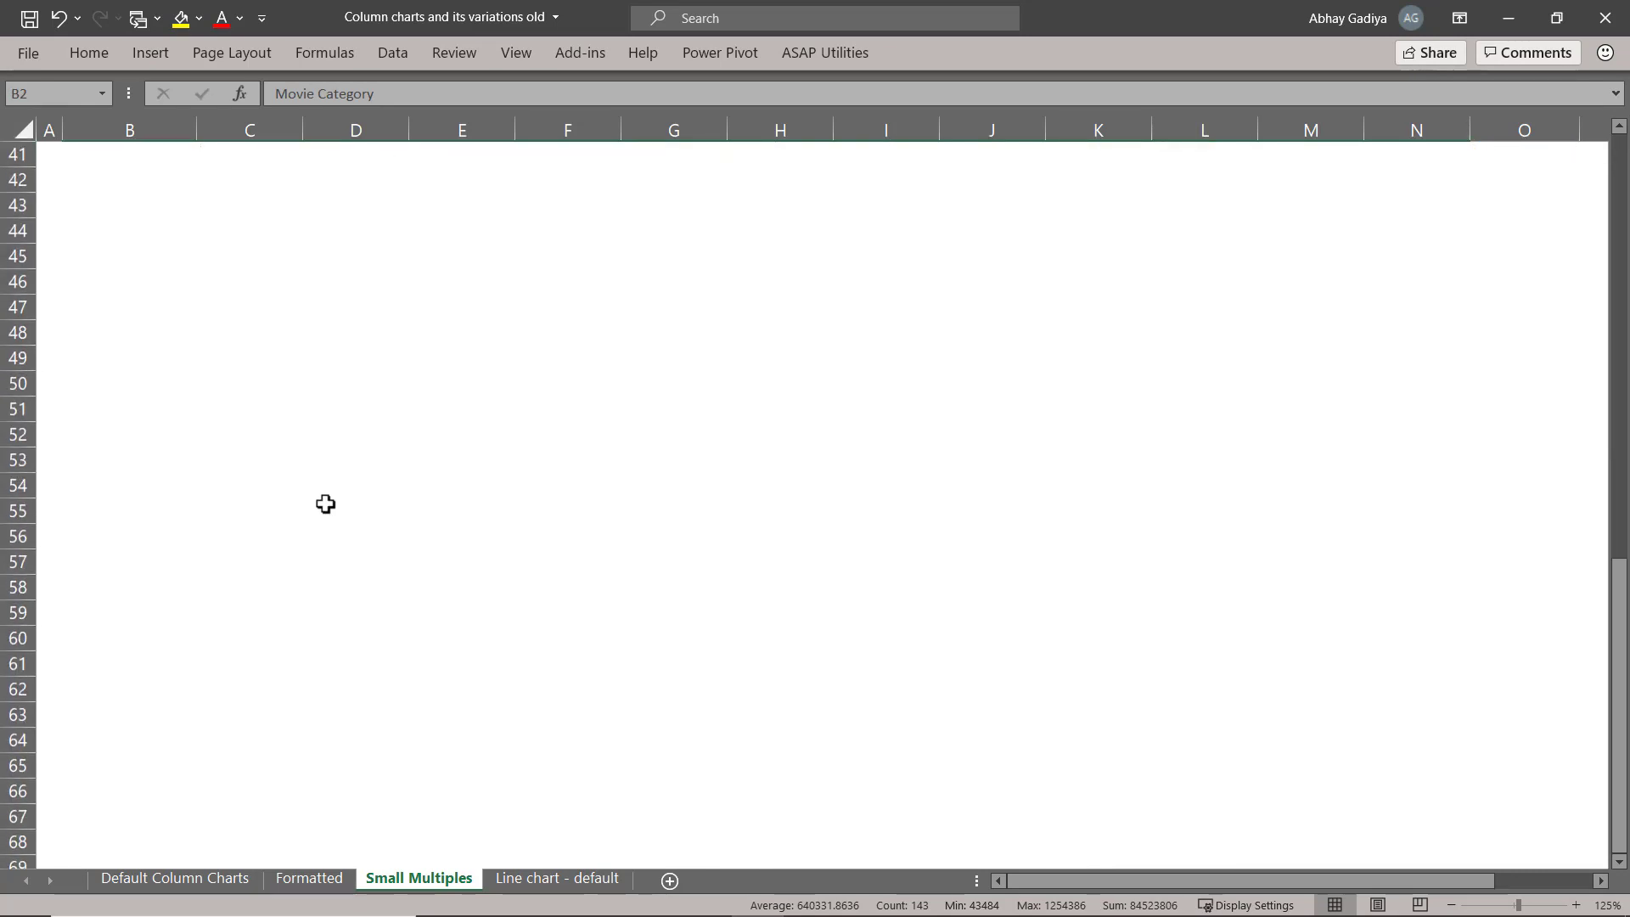
left_click(106, 202)
key("ctrl+v")
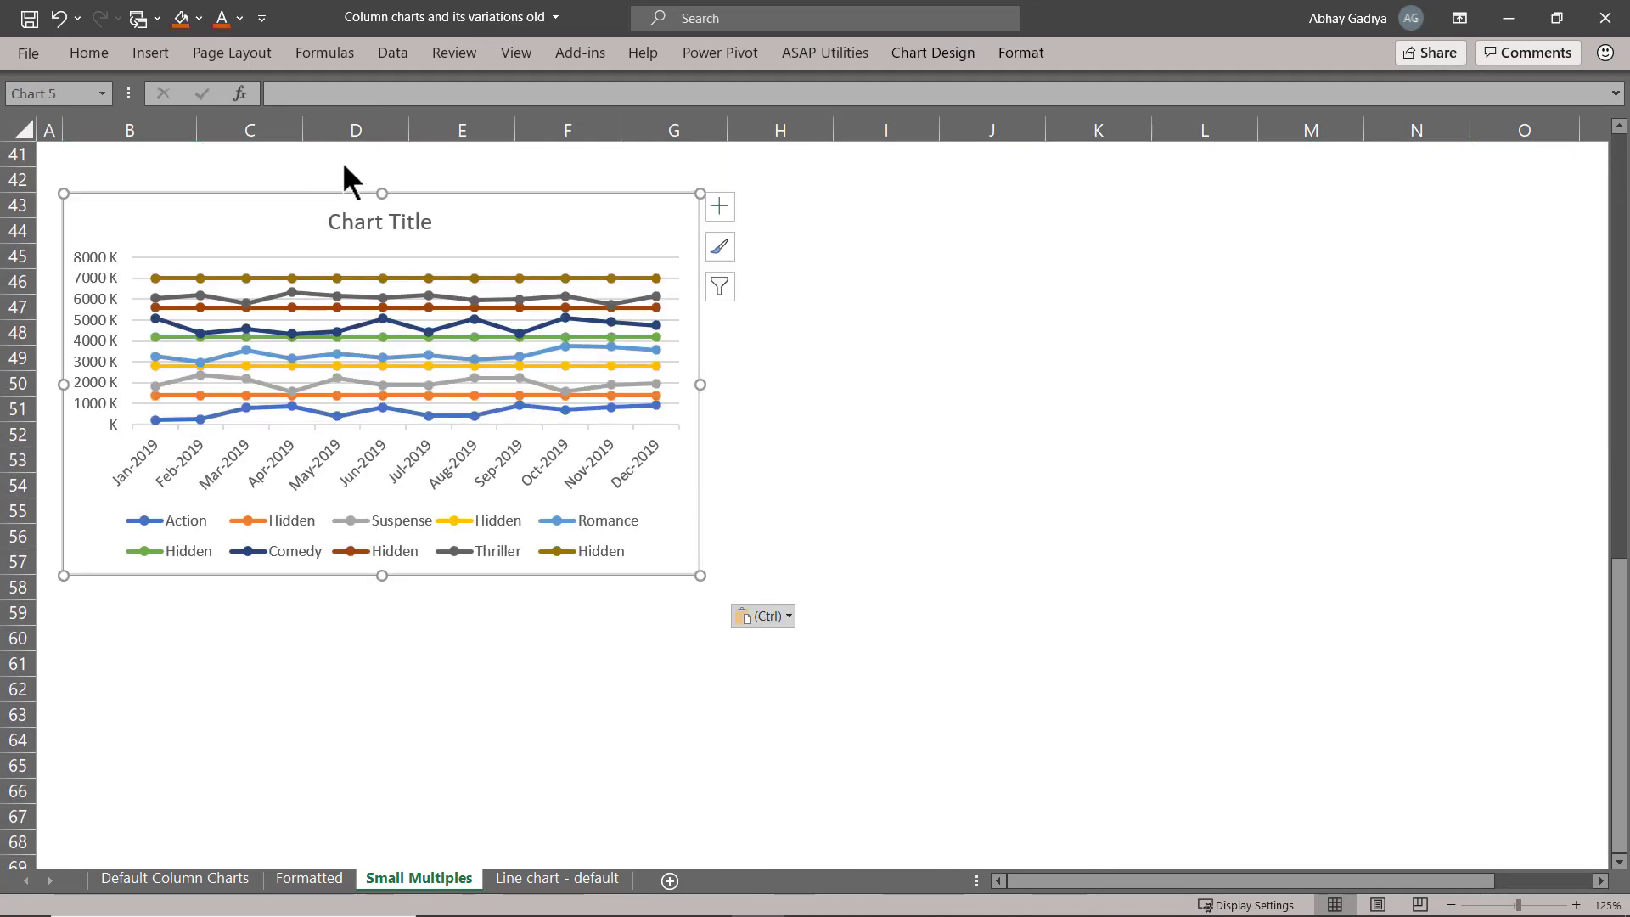
Set the chart's height to 5" and its width to 12".
left_click(1021, 53)
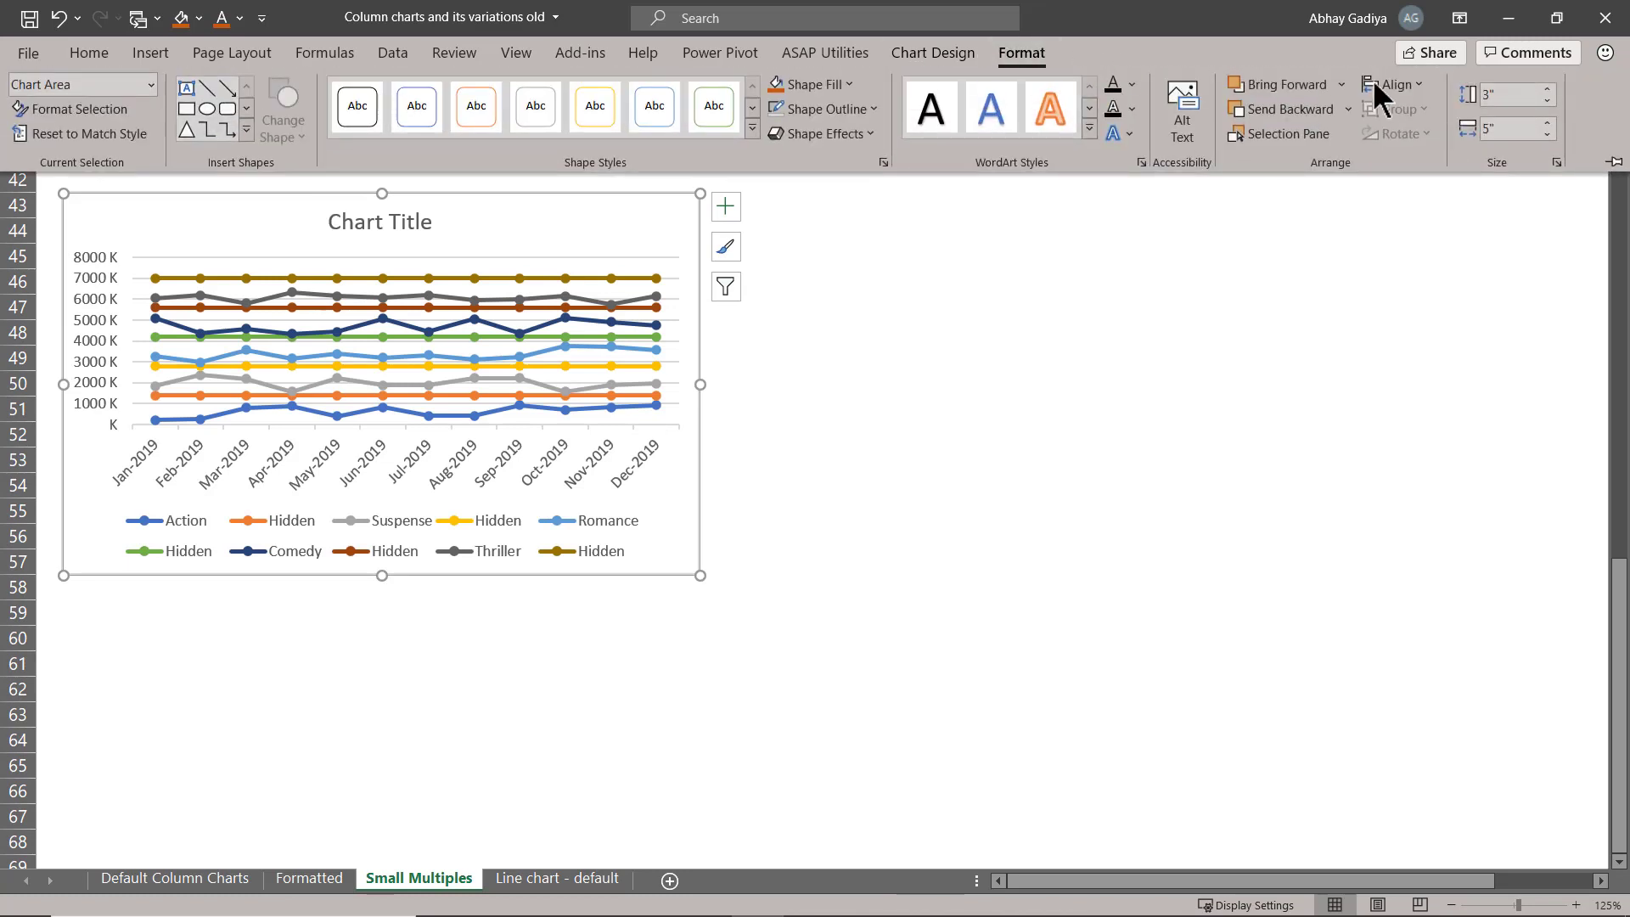
left_click(1507, 95)
type("5")
key("Return")
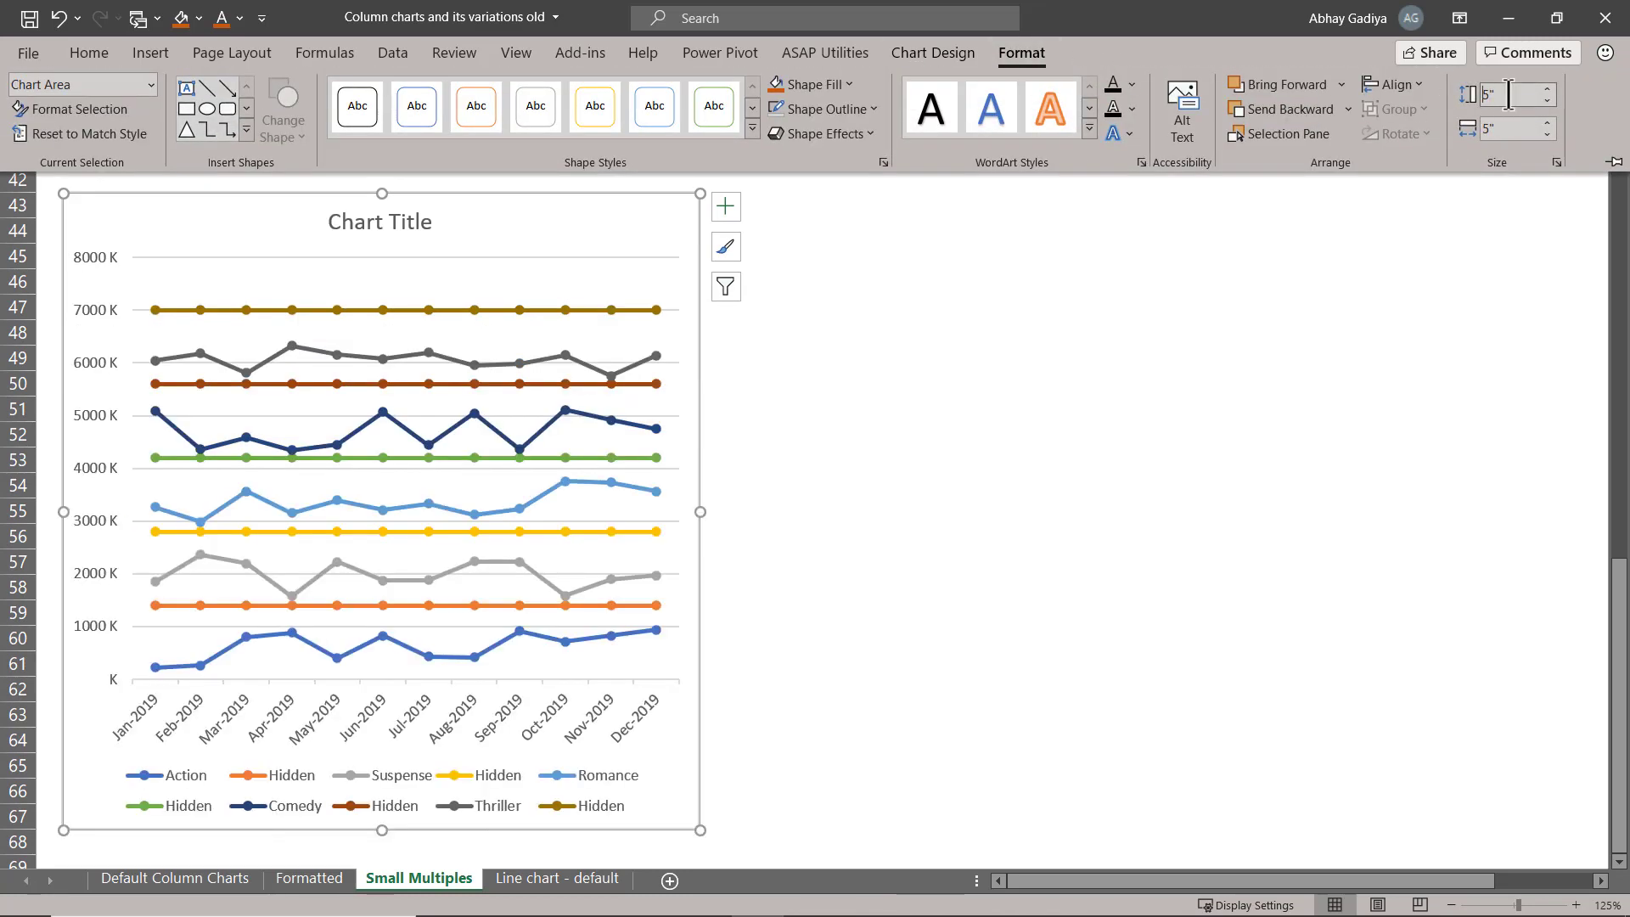
left_click(1509, 128)
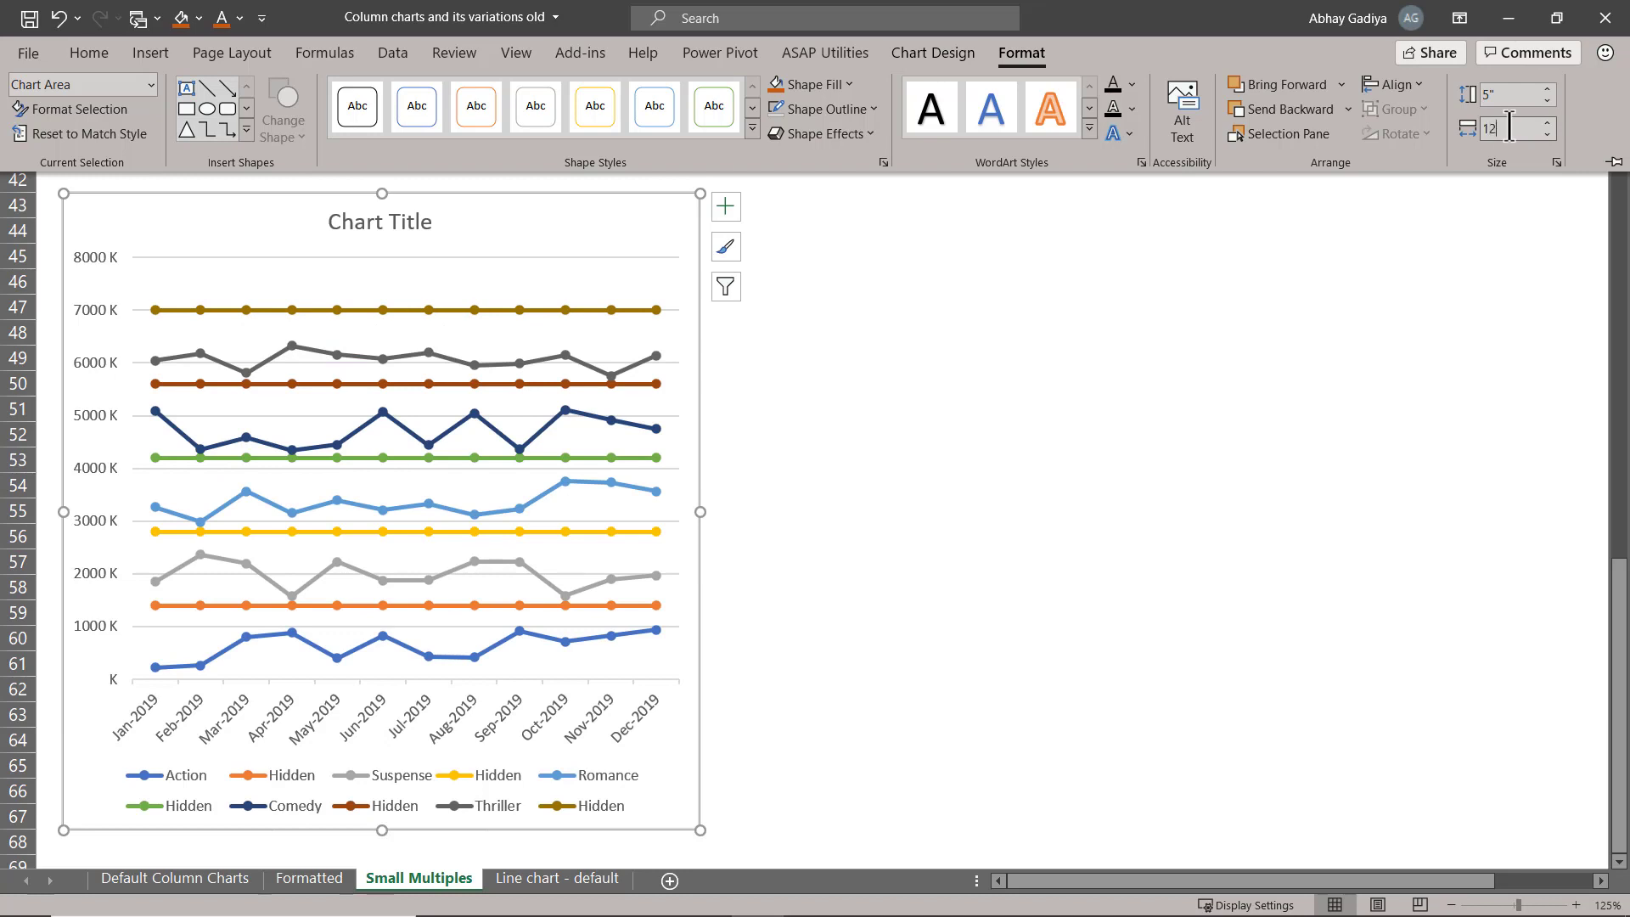
key("Return")
Delete the chart's title, vertical axis and horizontal gridlines.
left_click(821, 221)
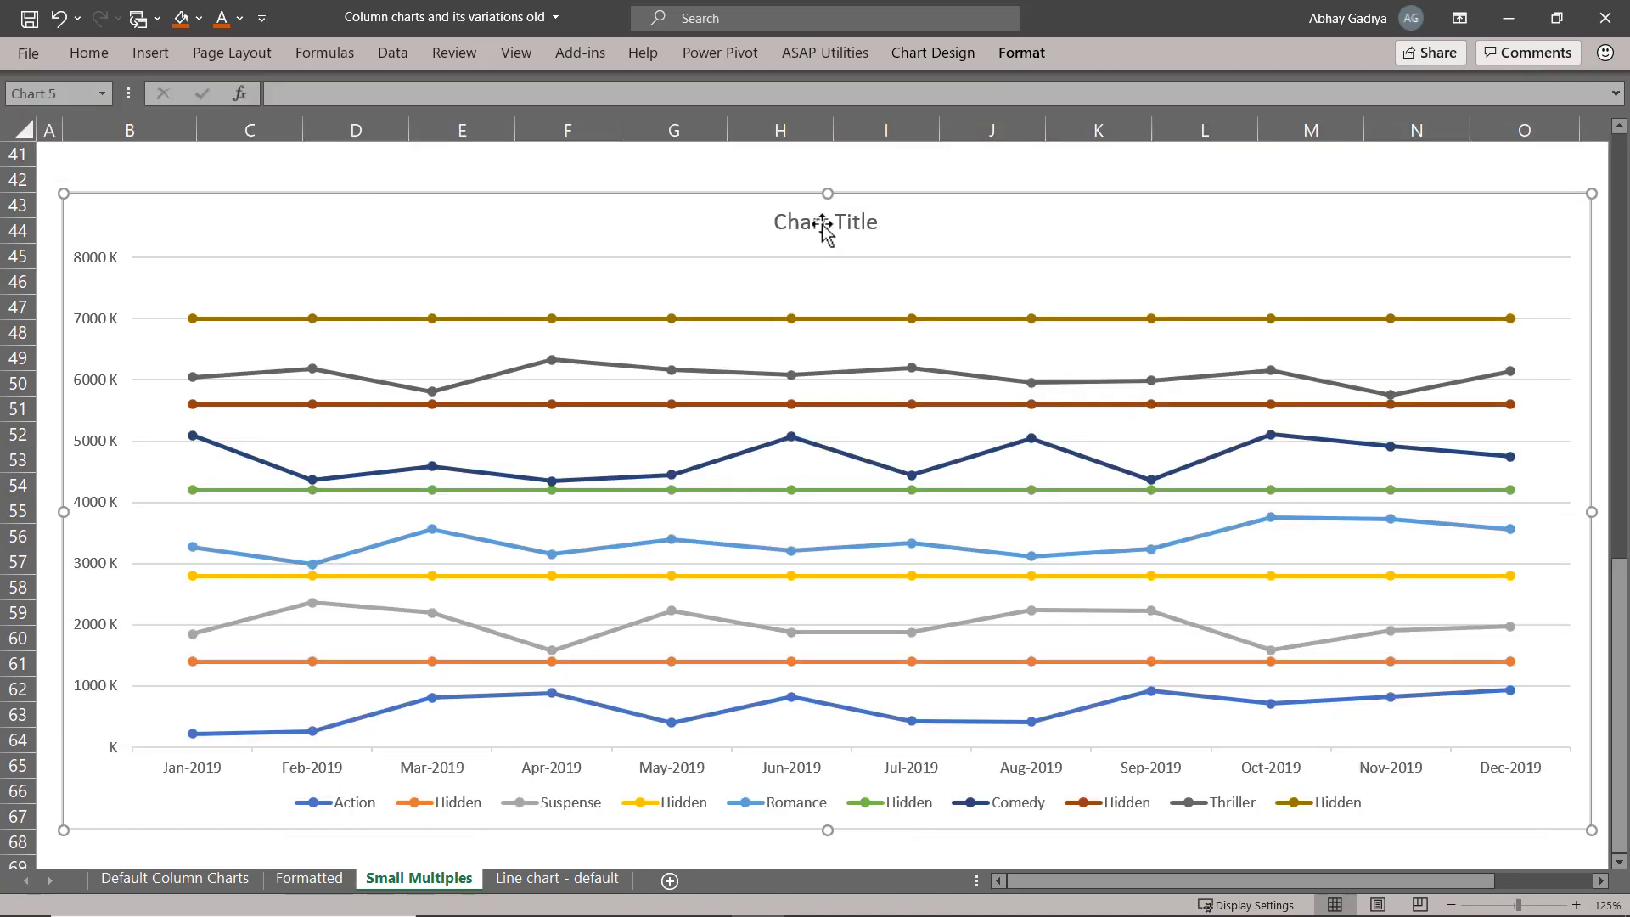
key("Delete")
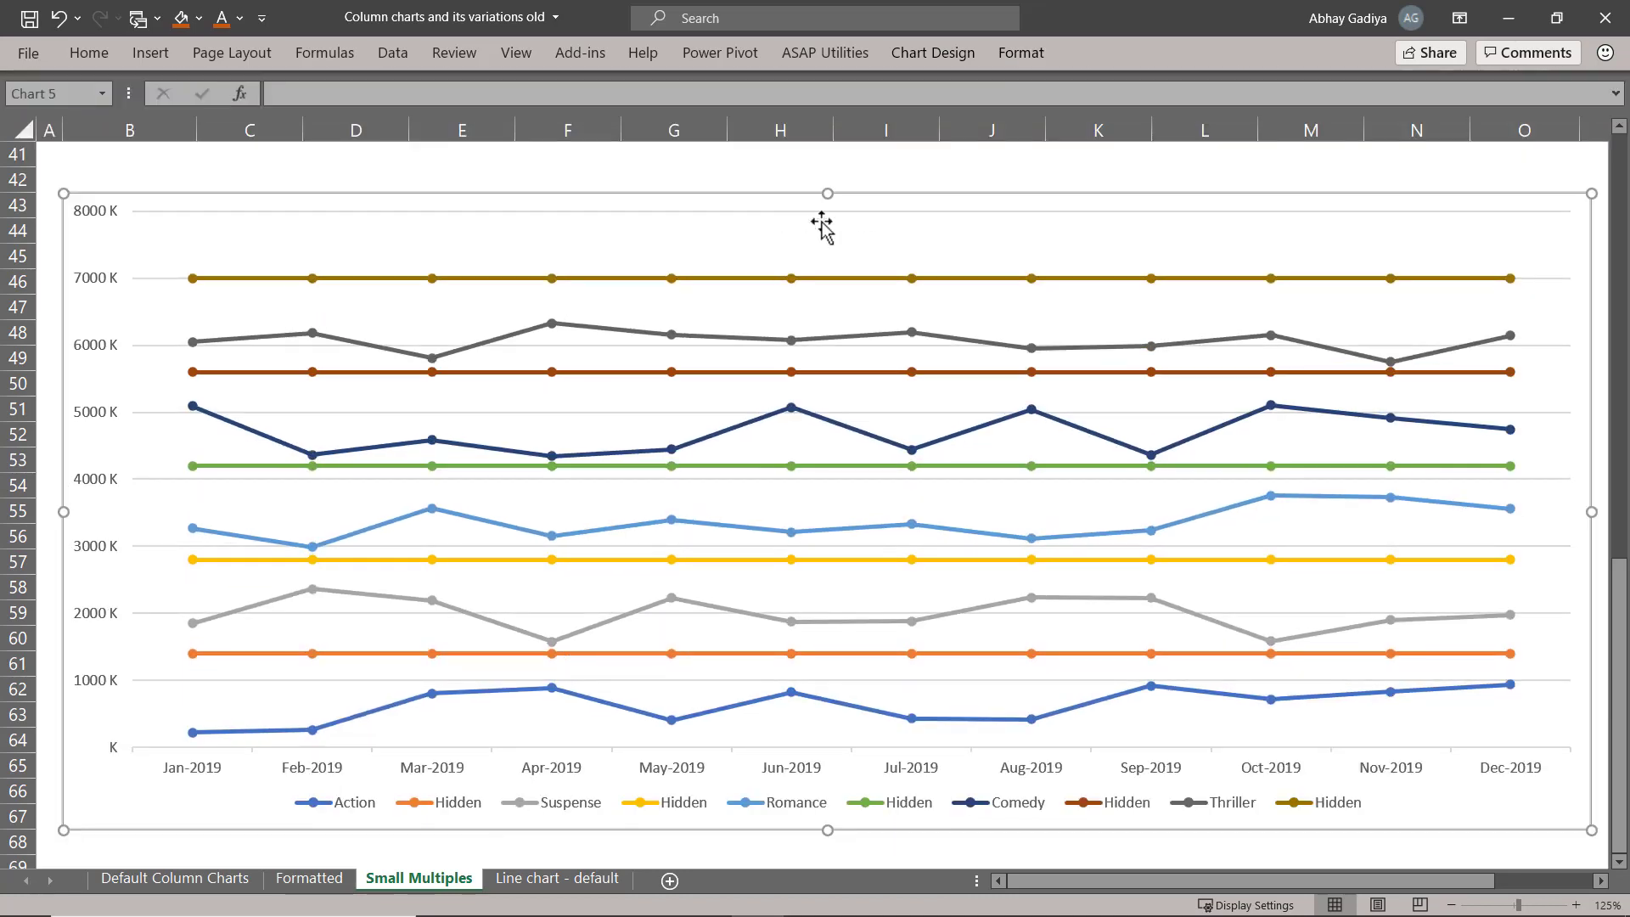
left_click(103, 223)
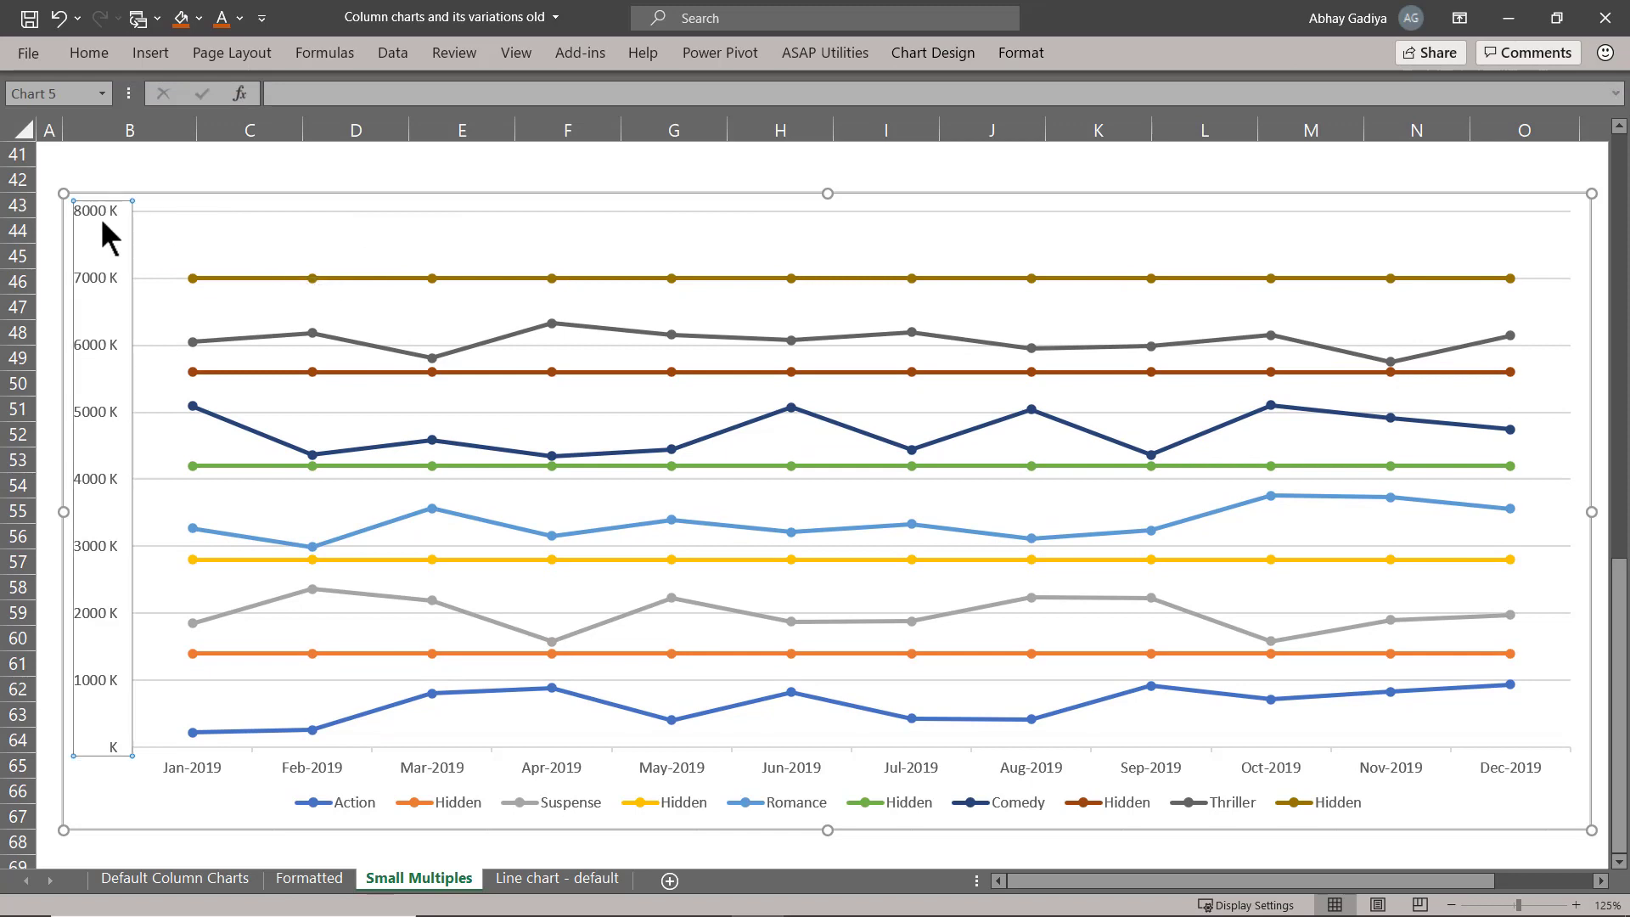
key("Delete")
left_click(588, 212)
key("Delete")
left_click(752, 245)
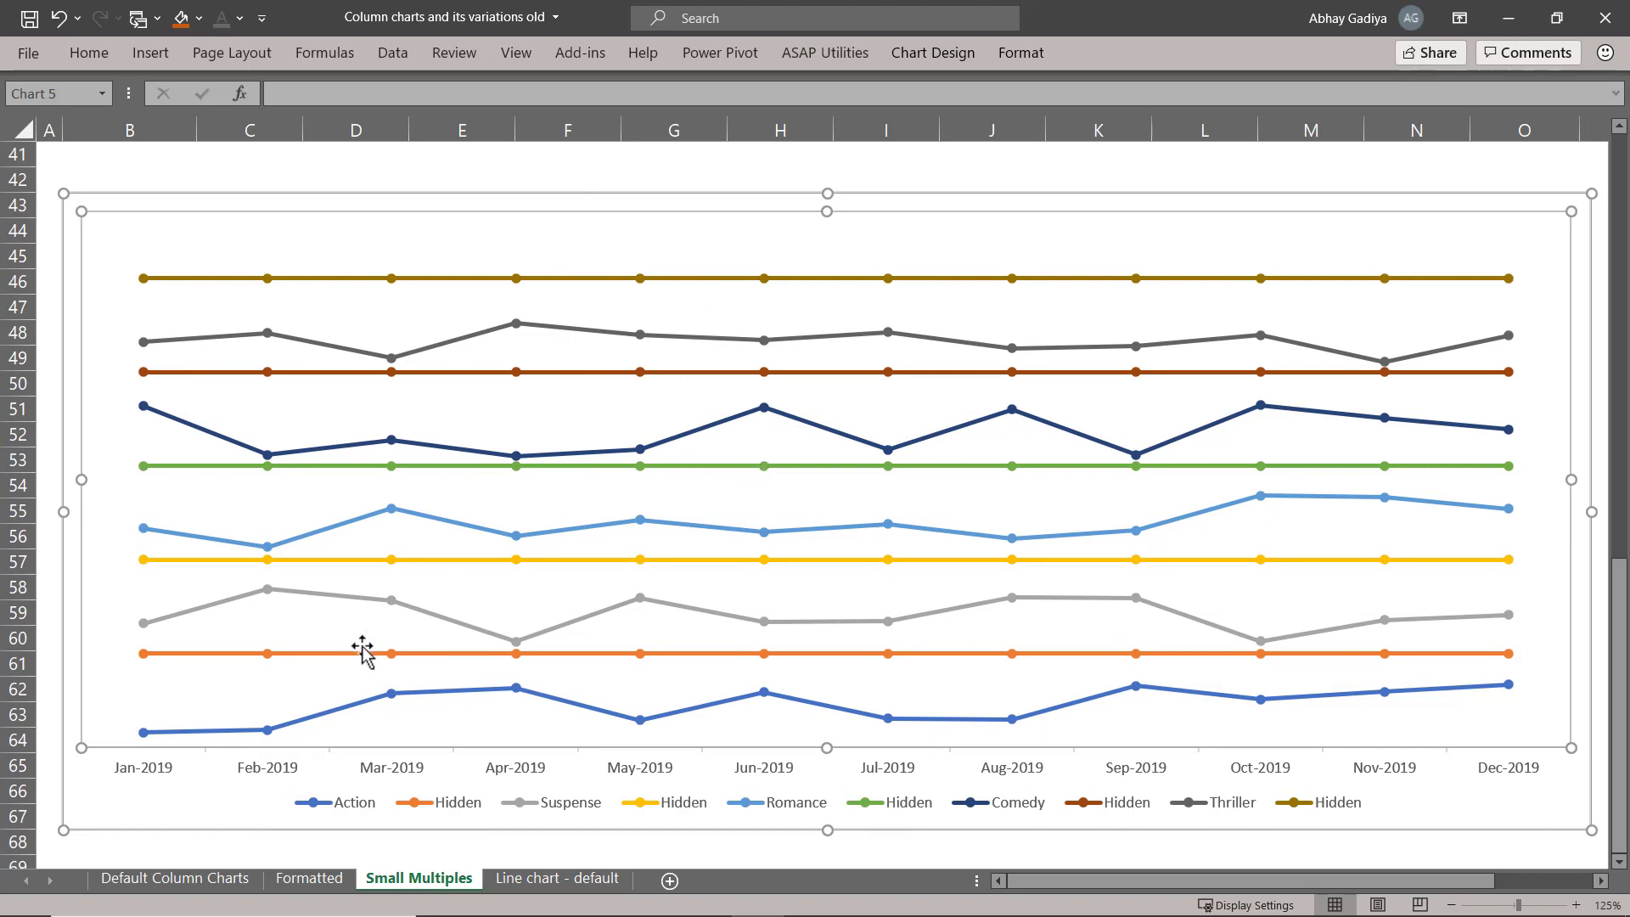
Give the Hidden series directly above the Action line a solid light grey line colour.
mouse_move(363, 649)
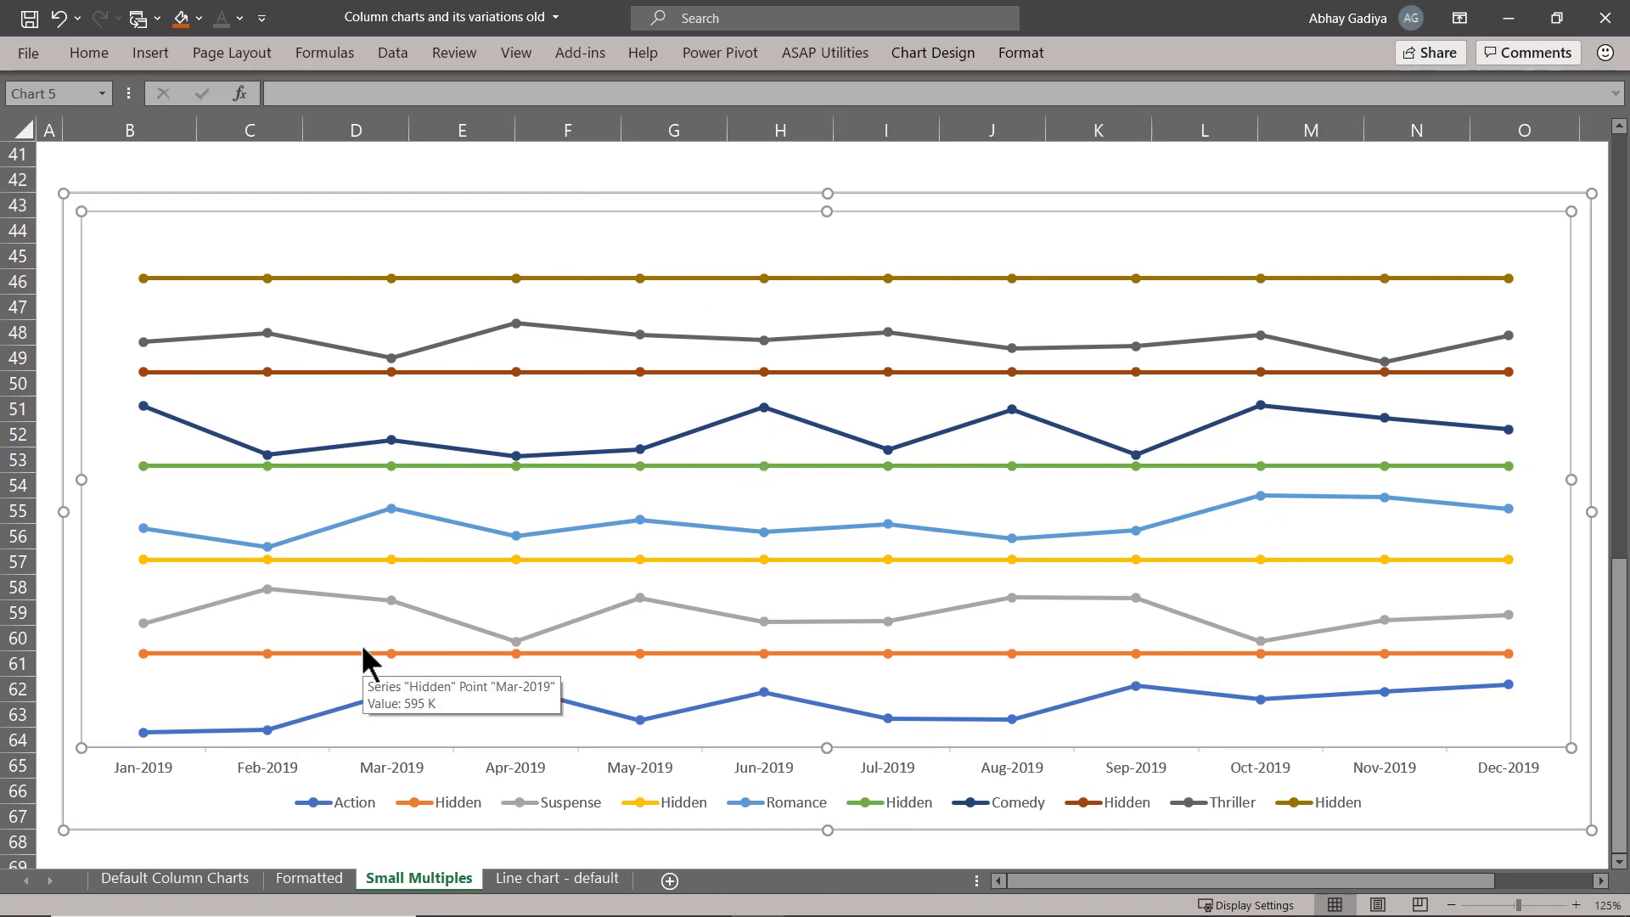
left_click(419, 801)
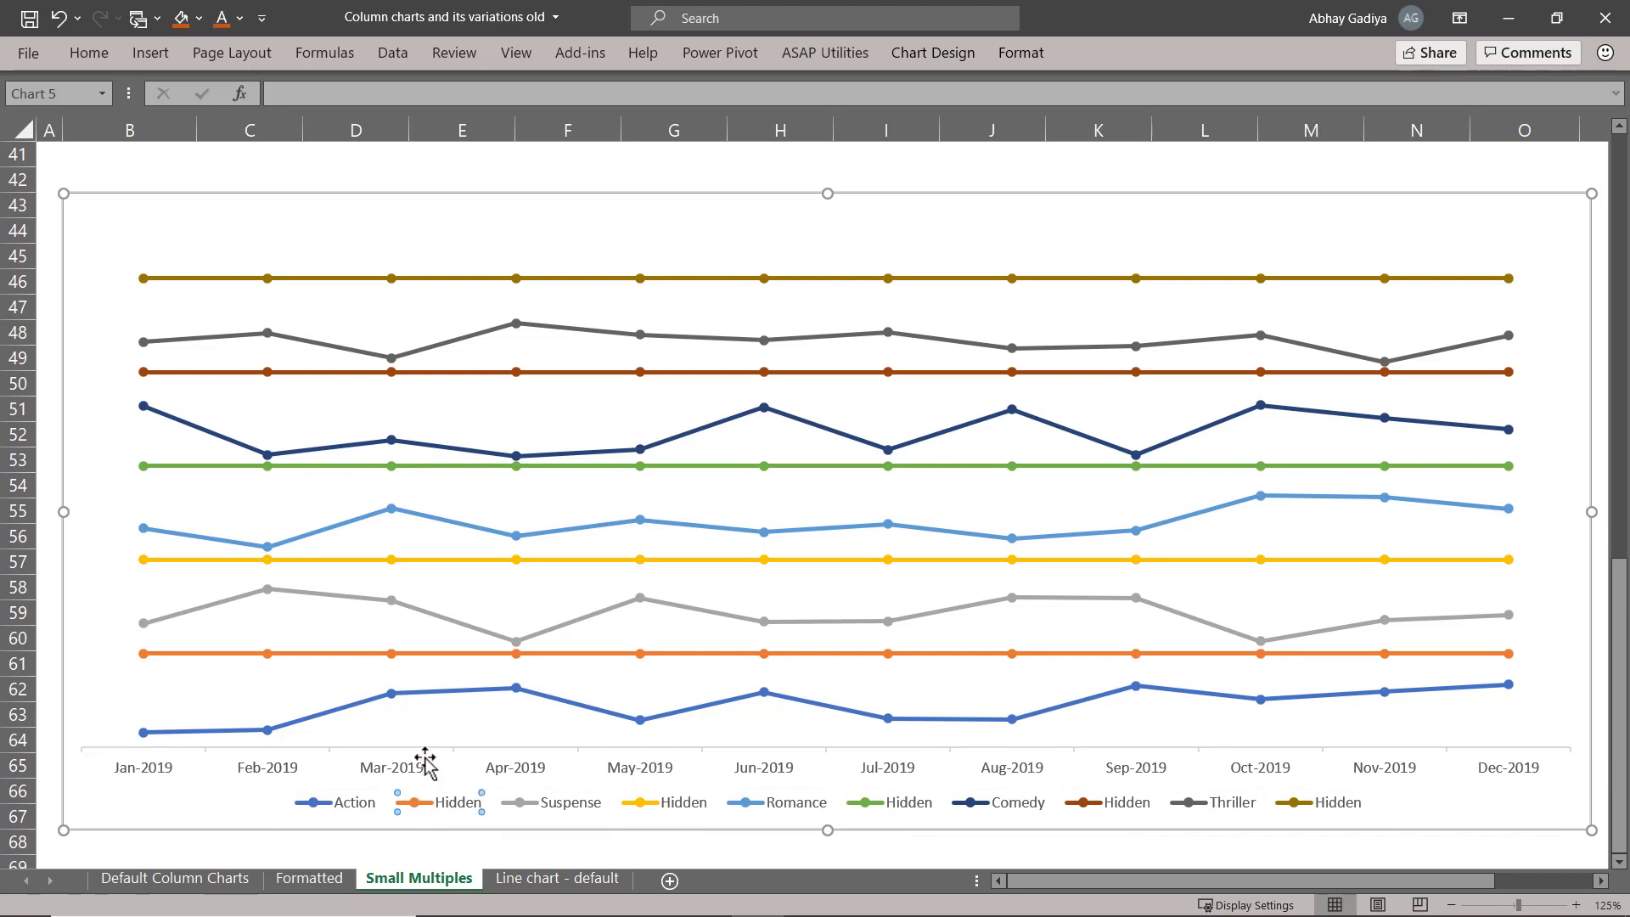
left_click(426, 652)
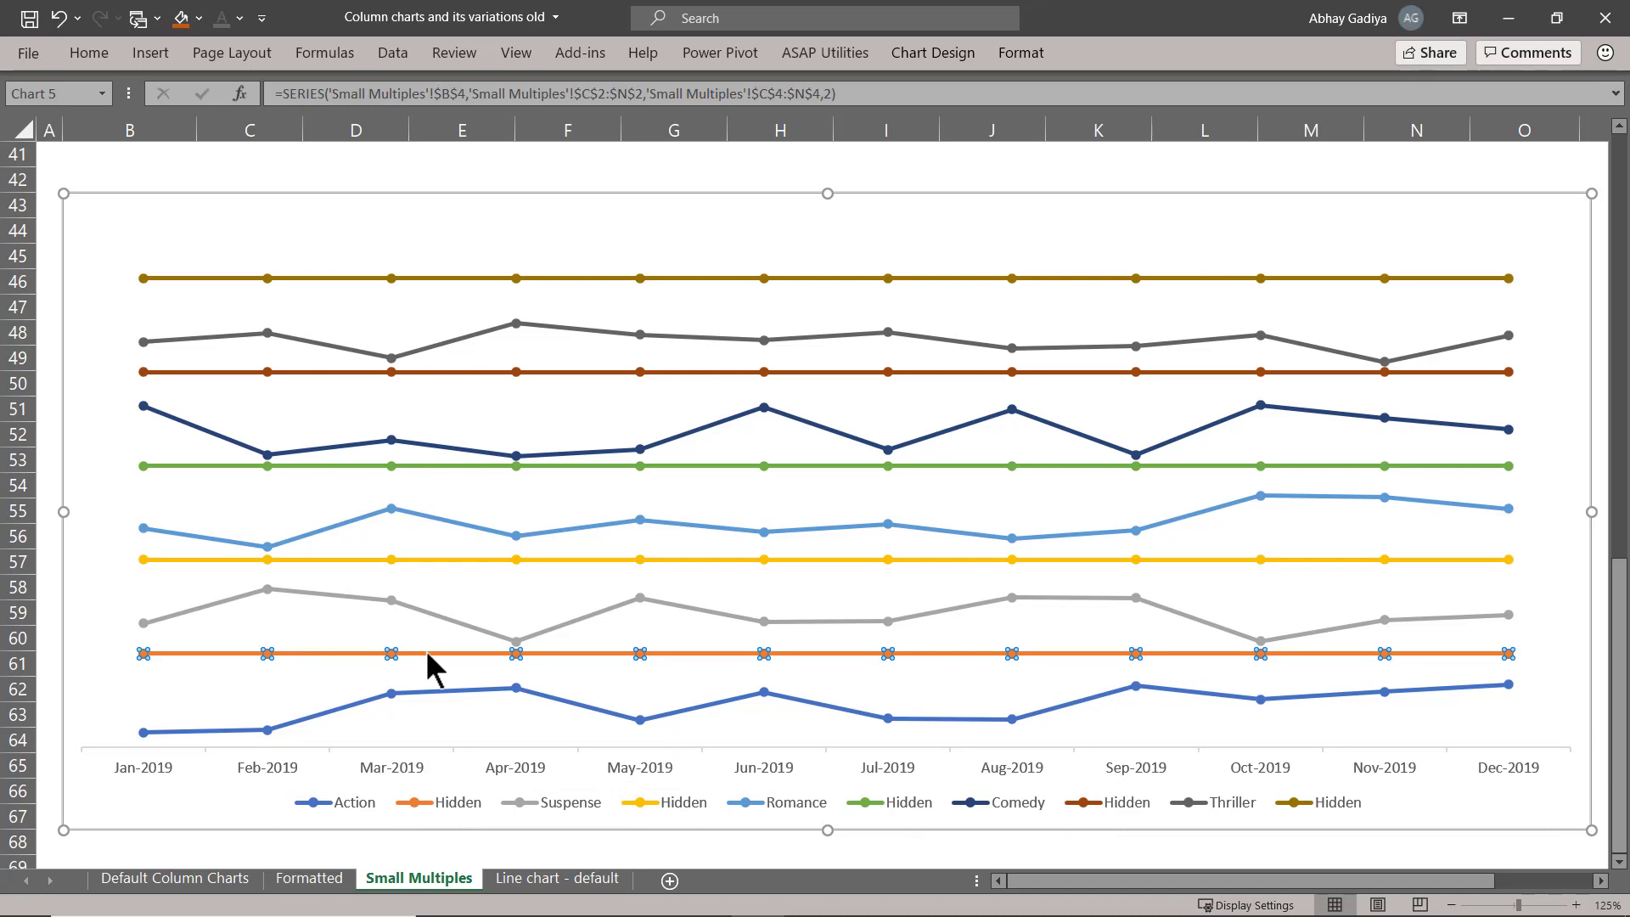
double_click(425, 651)
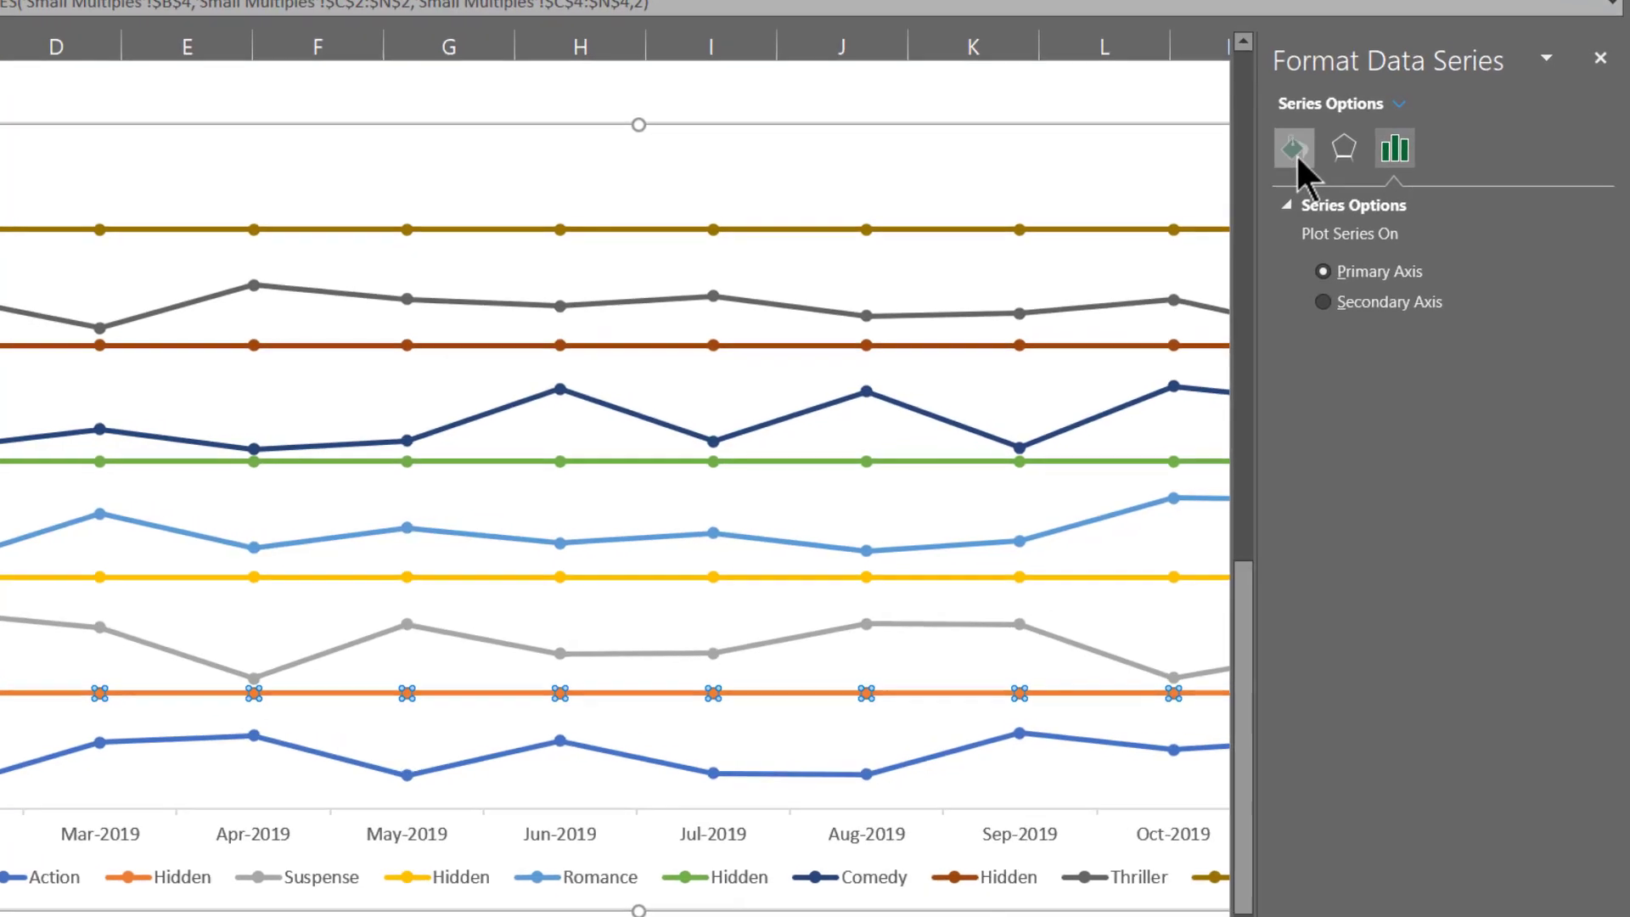
left_click(1295, 153)
left_click(1331, 312)
left_click(1576, 420)
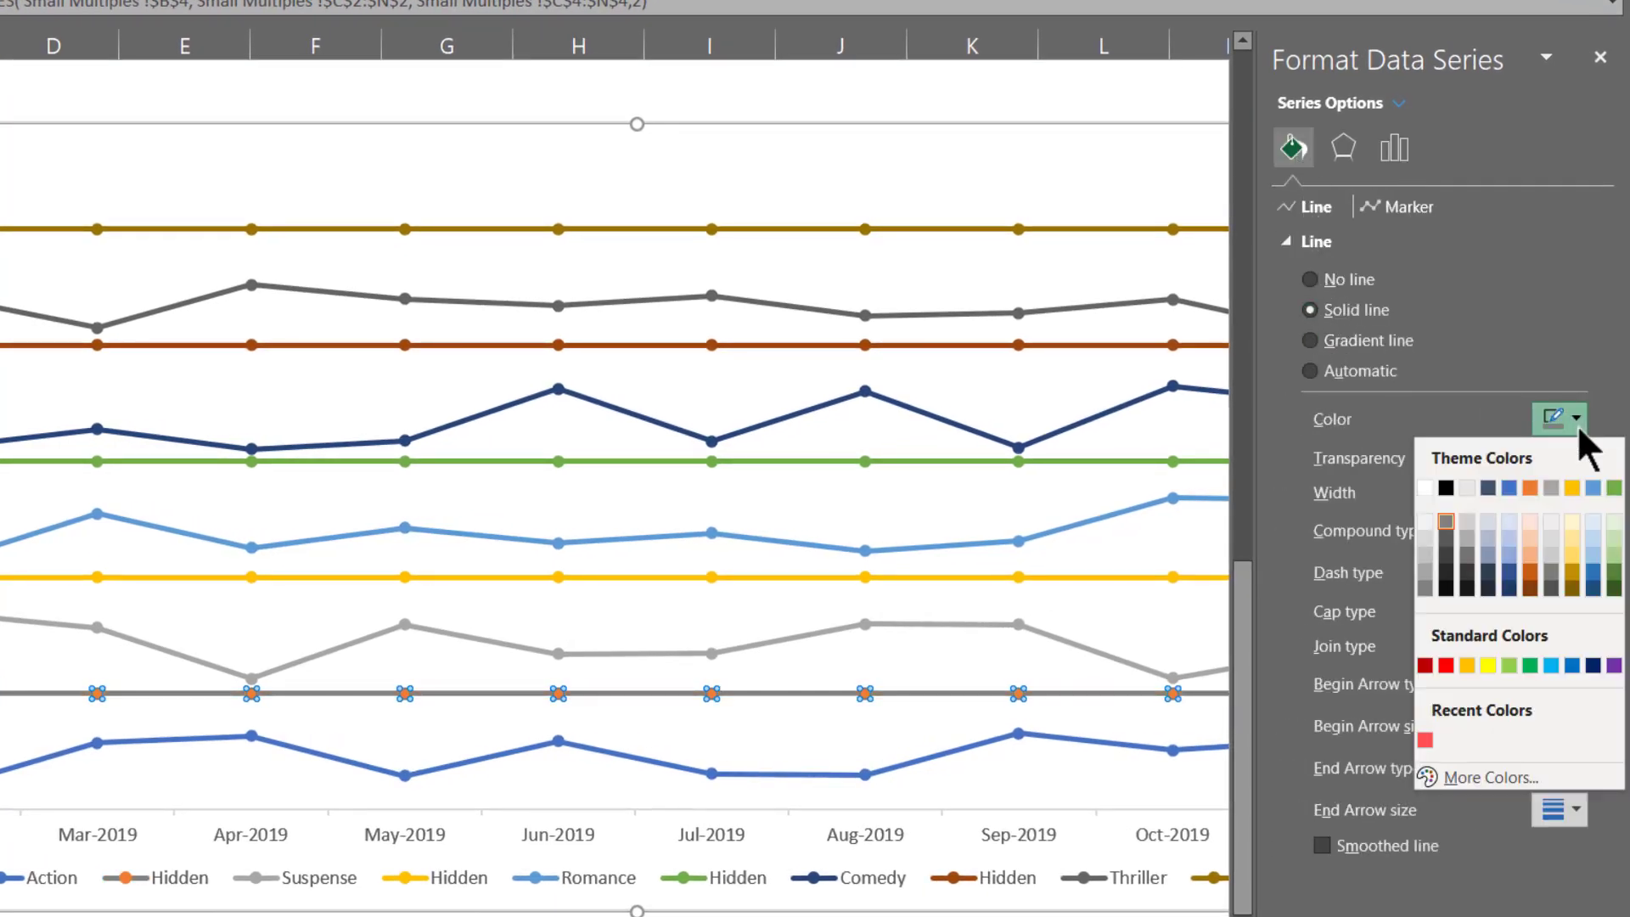
left_click(1424, 556)
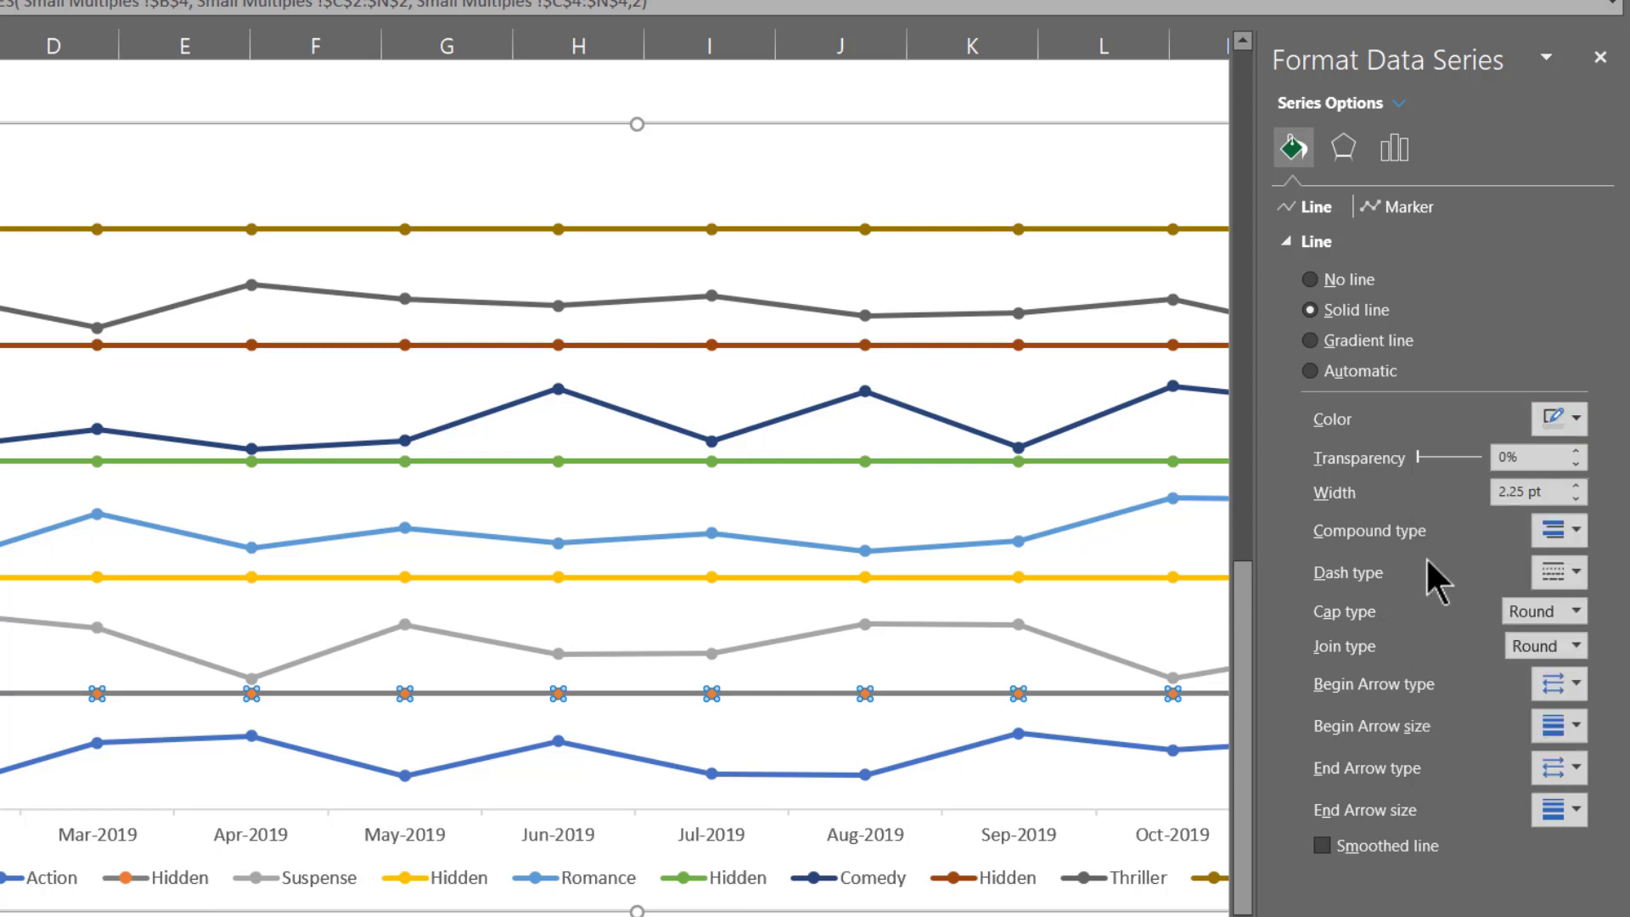
Set the Hidden separator line directly above the Action line to 0.5 pt width with a dashed style.
left_click(1522, 492)
type("0.")
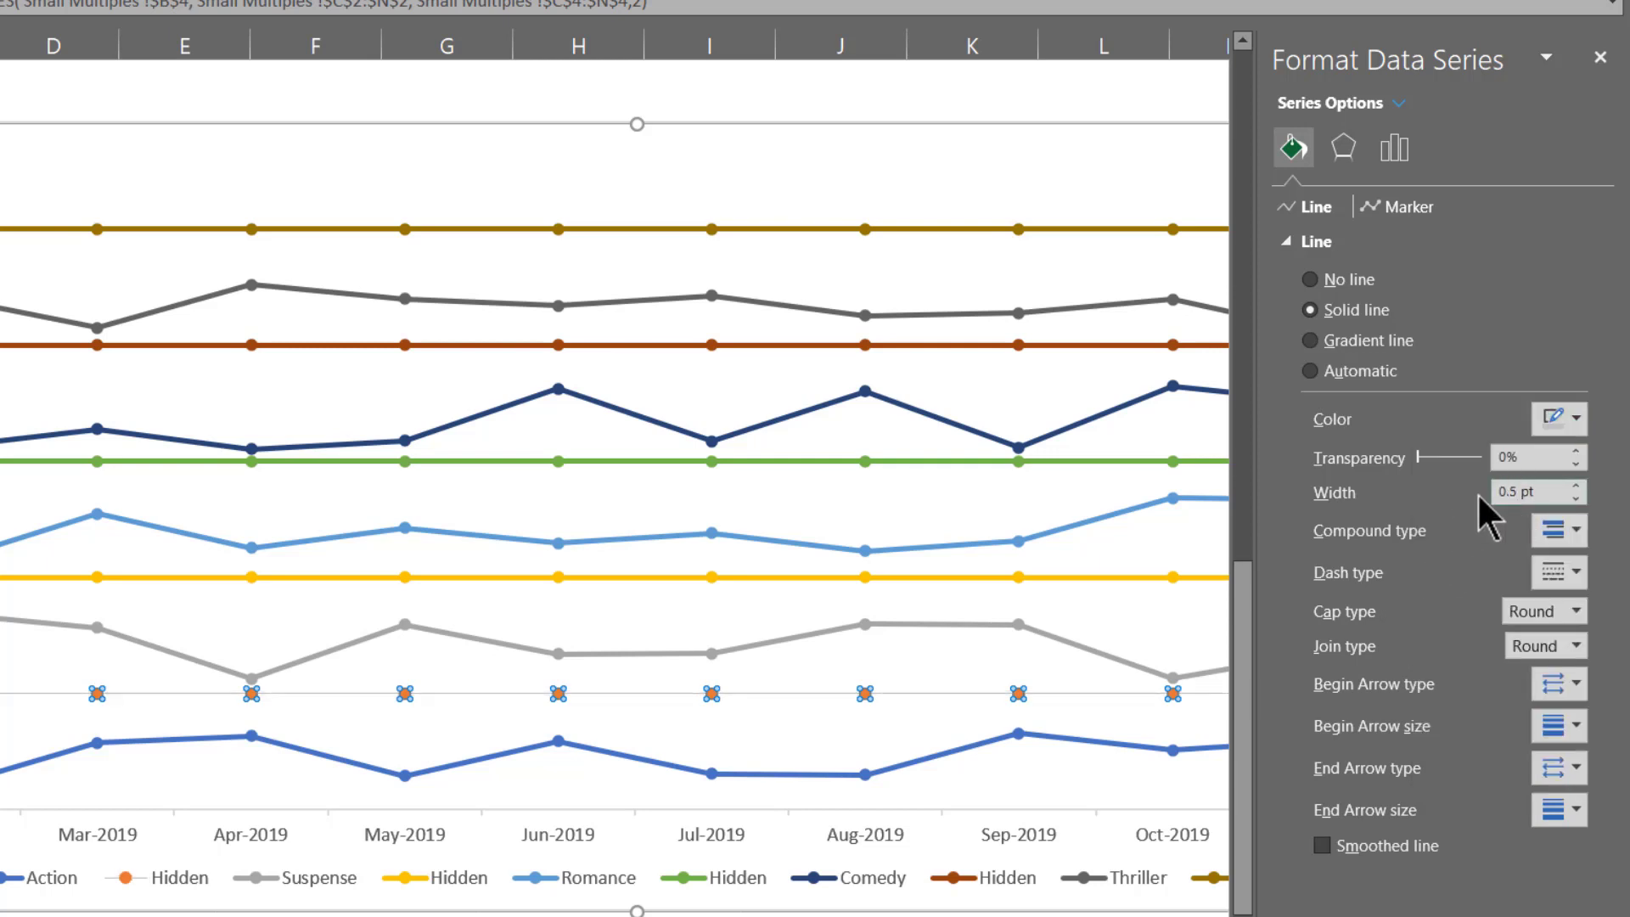
left_click(1551, 574)
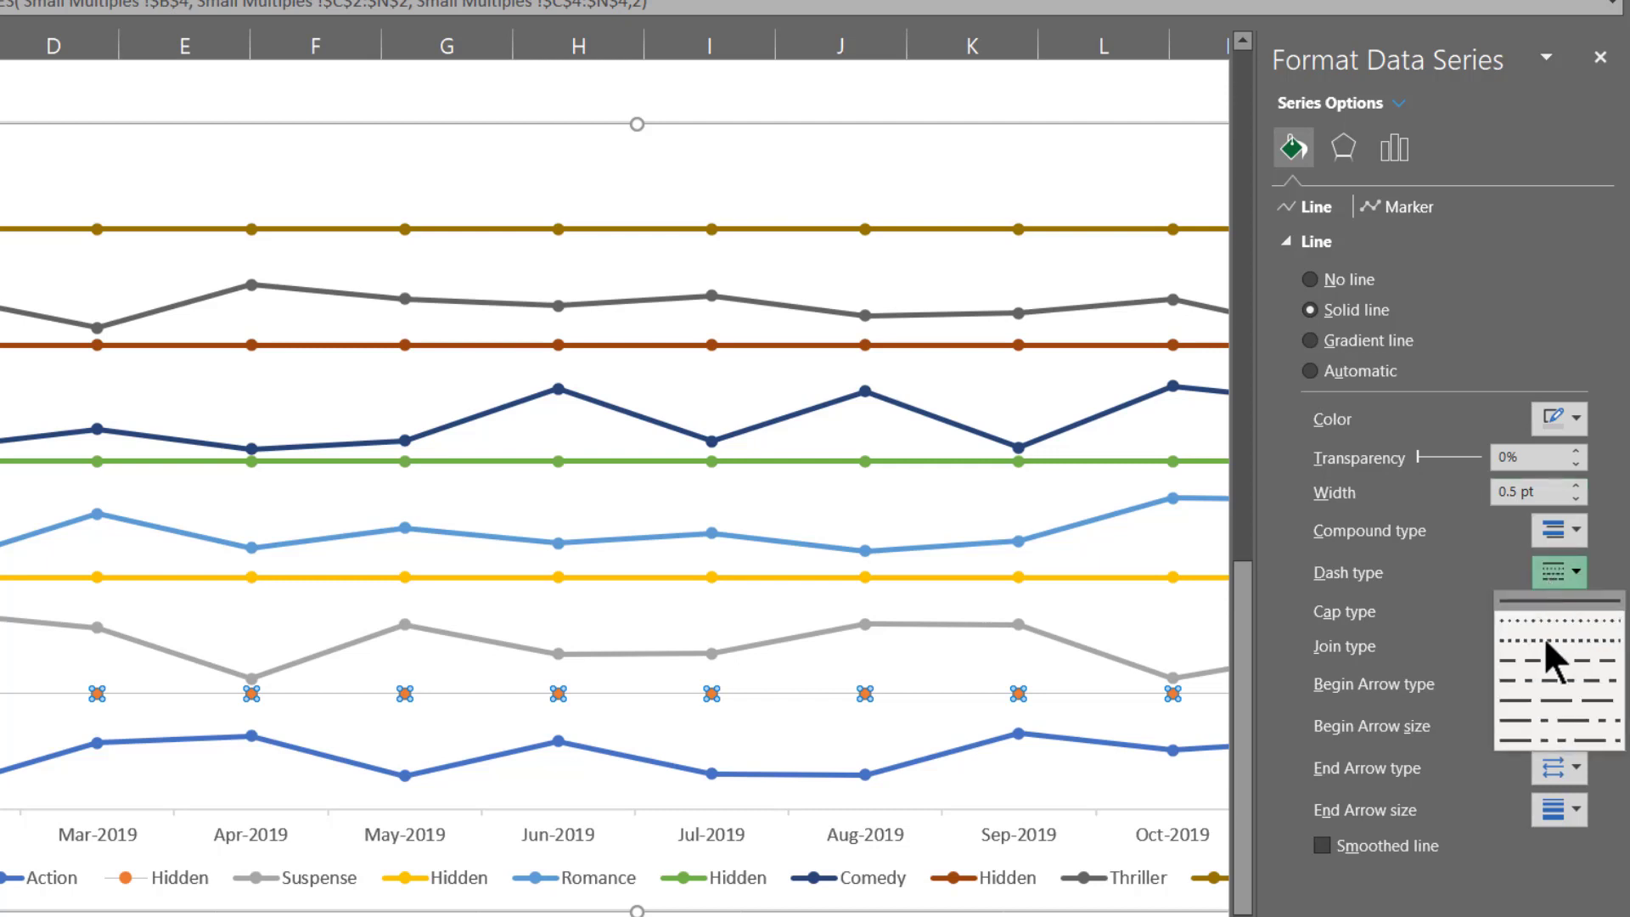
left_click(1543, 668)
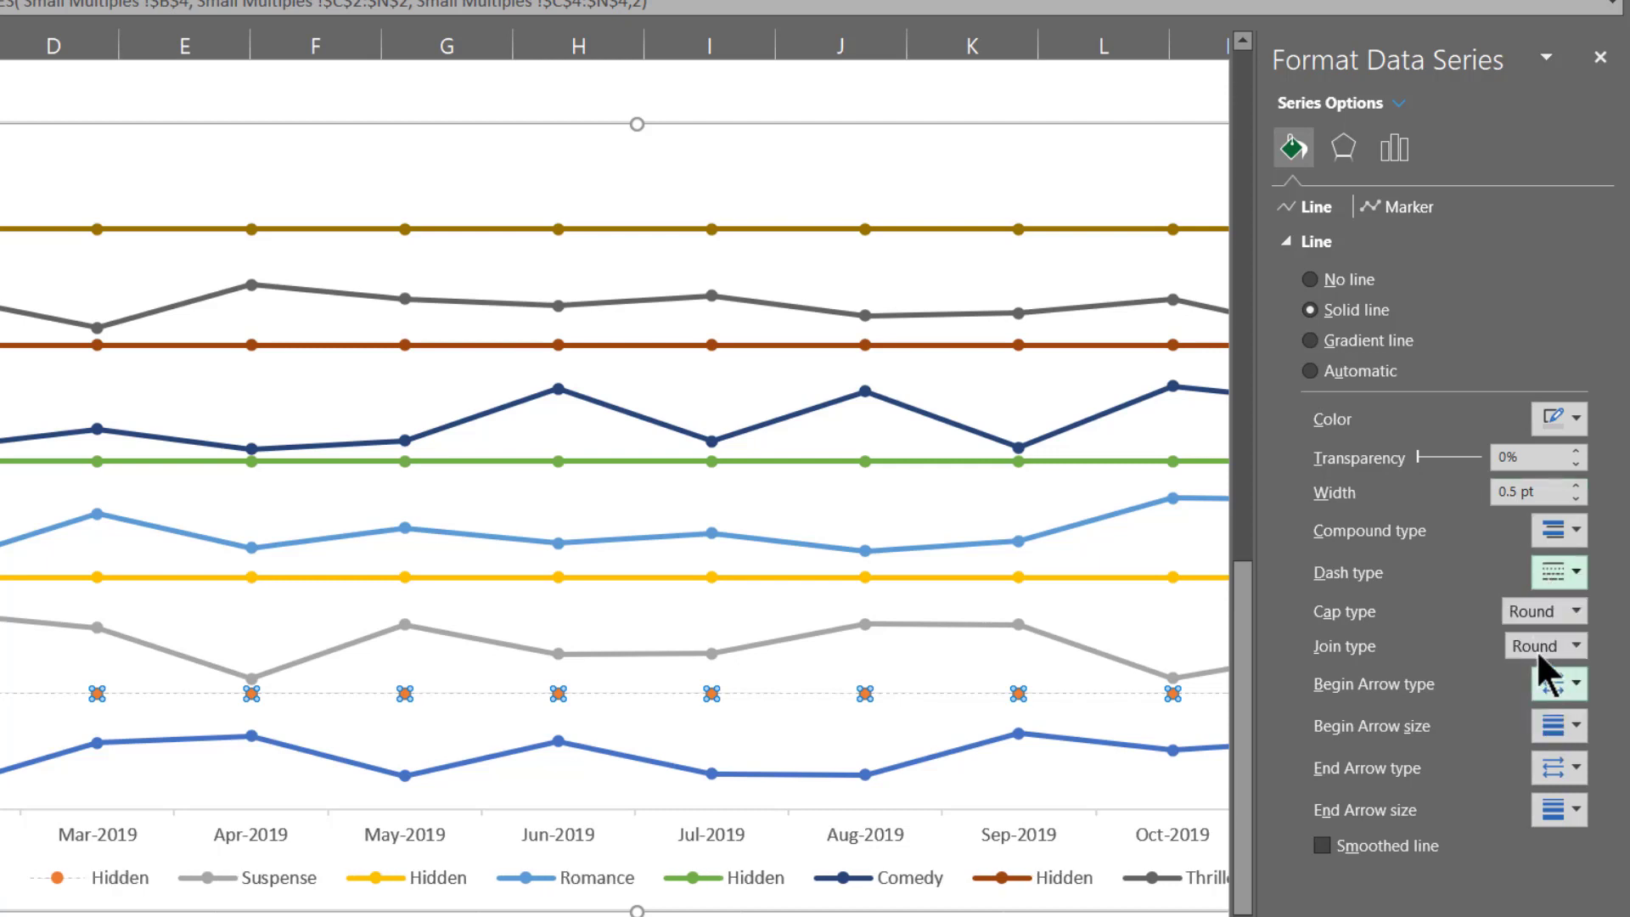
Remove the markers from the Hidden series directly above the Action line.
left_click(1393, 206)
left_click(1343, 247)
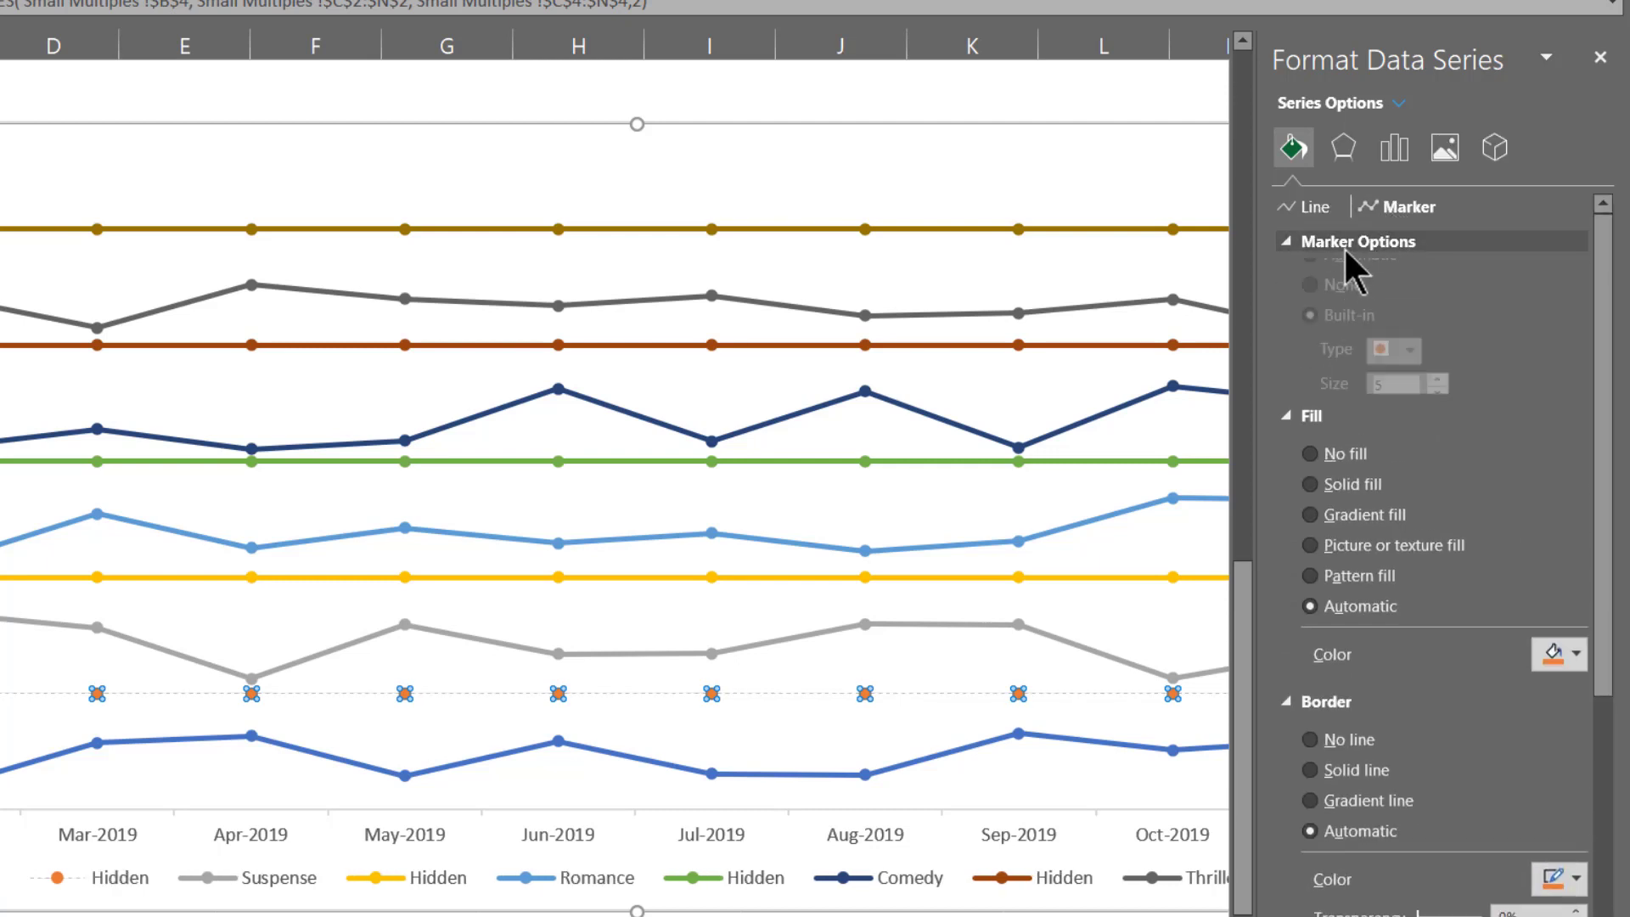
left_click(1356, 320)
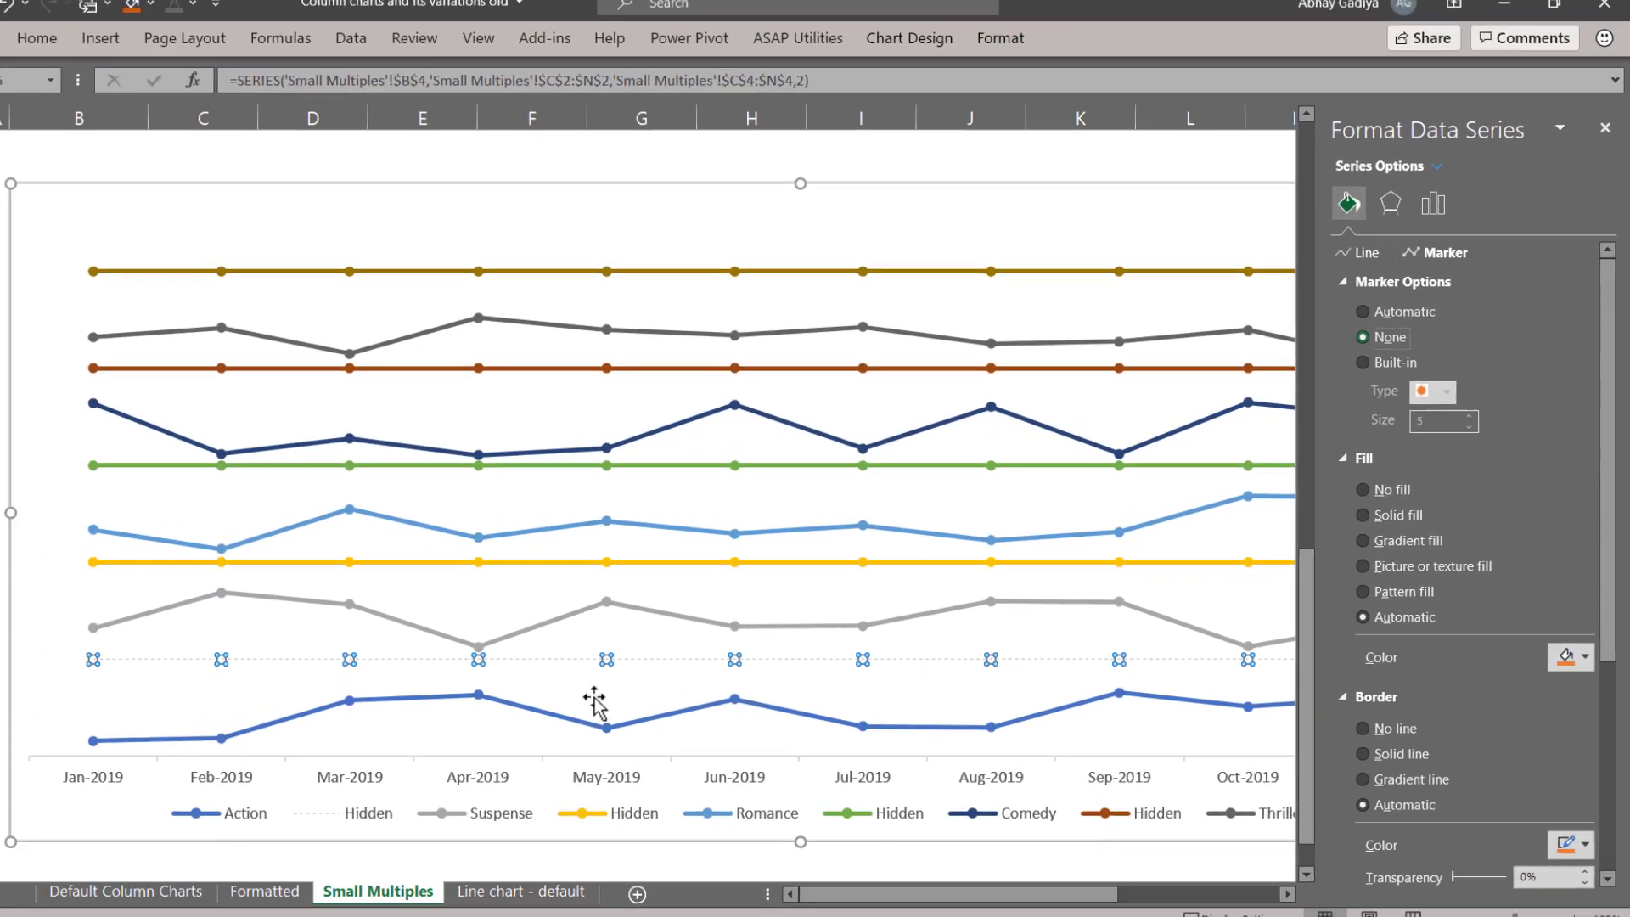
left_click(586, 703)
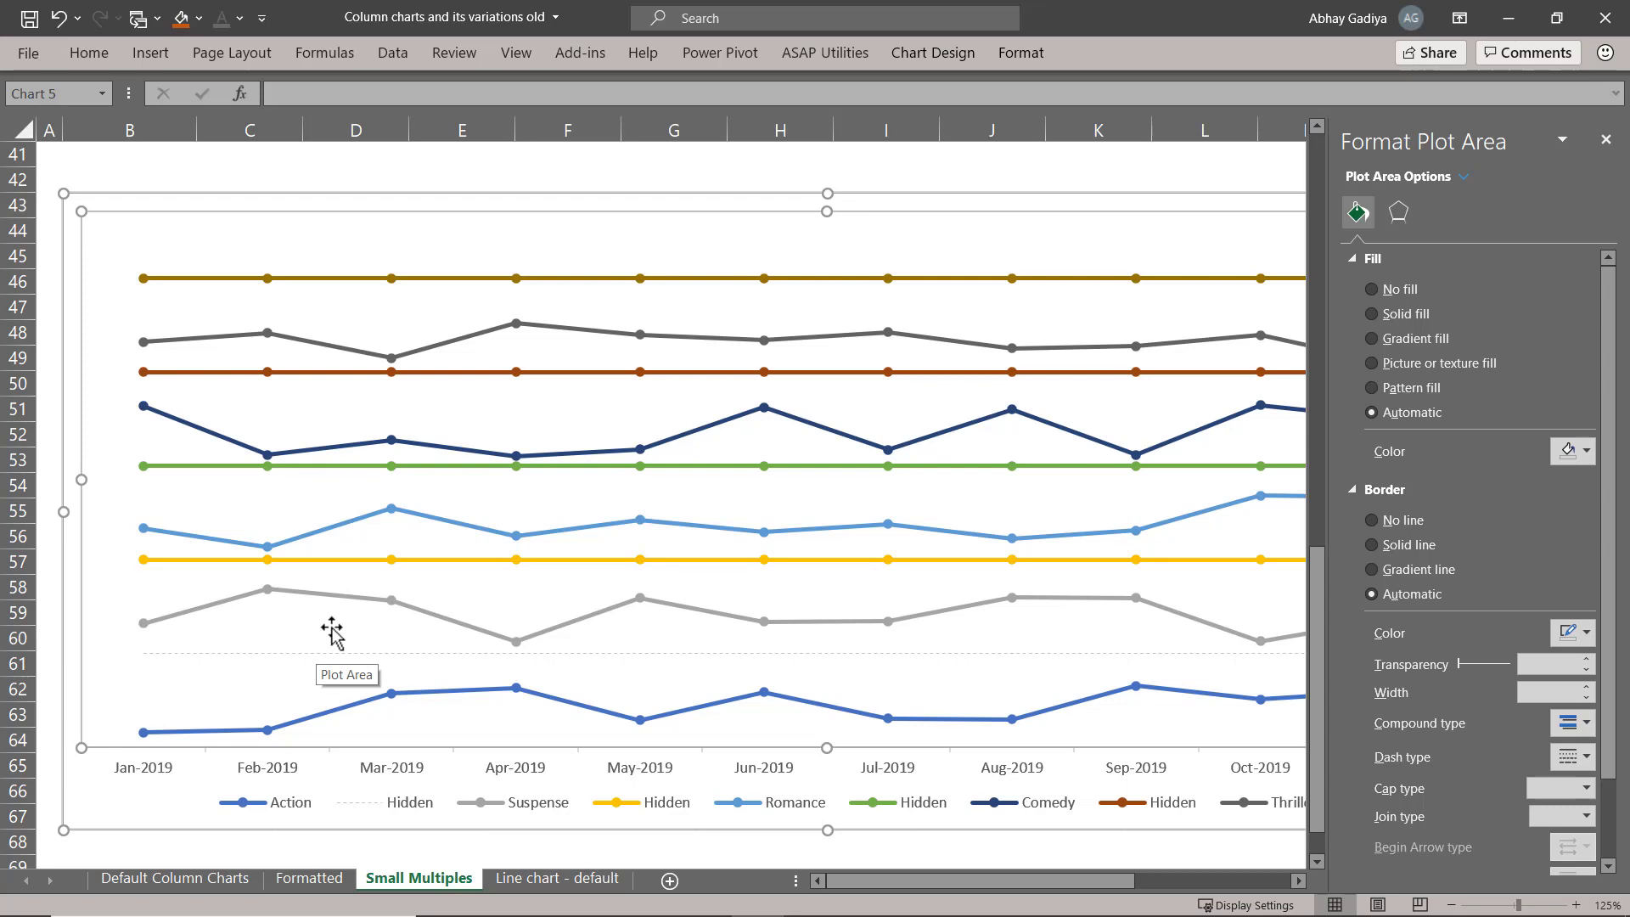
Remove the markers from the yellow Hidden series directly above the Suspense line.
left_click(314, 560)
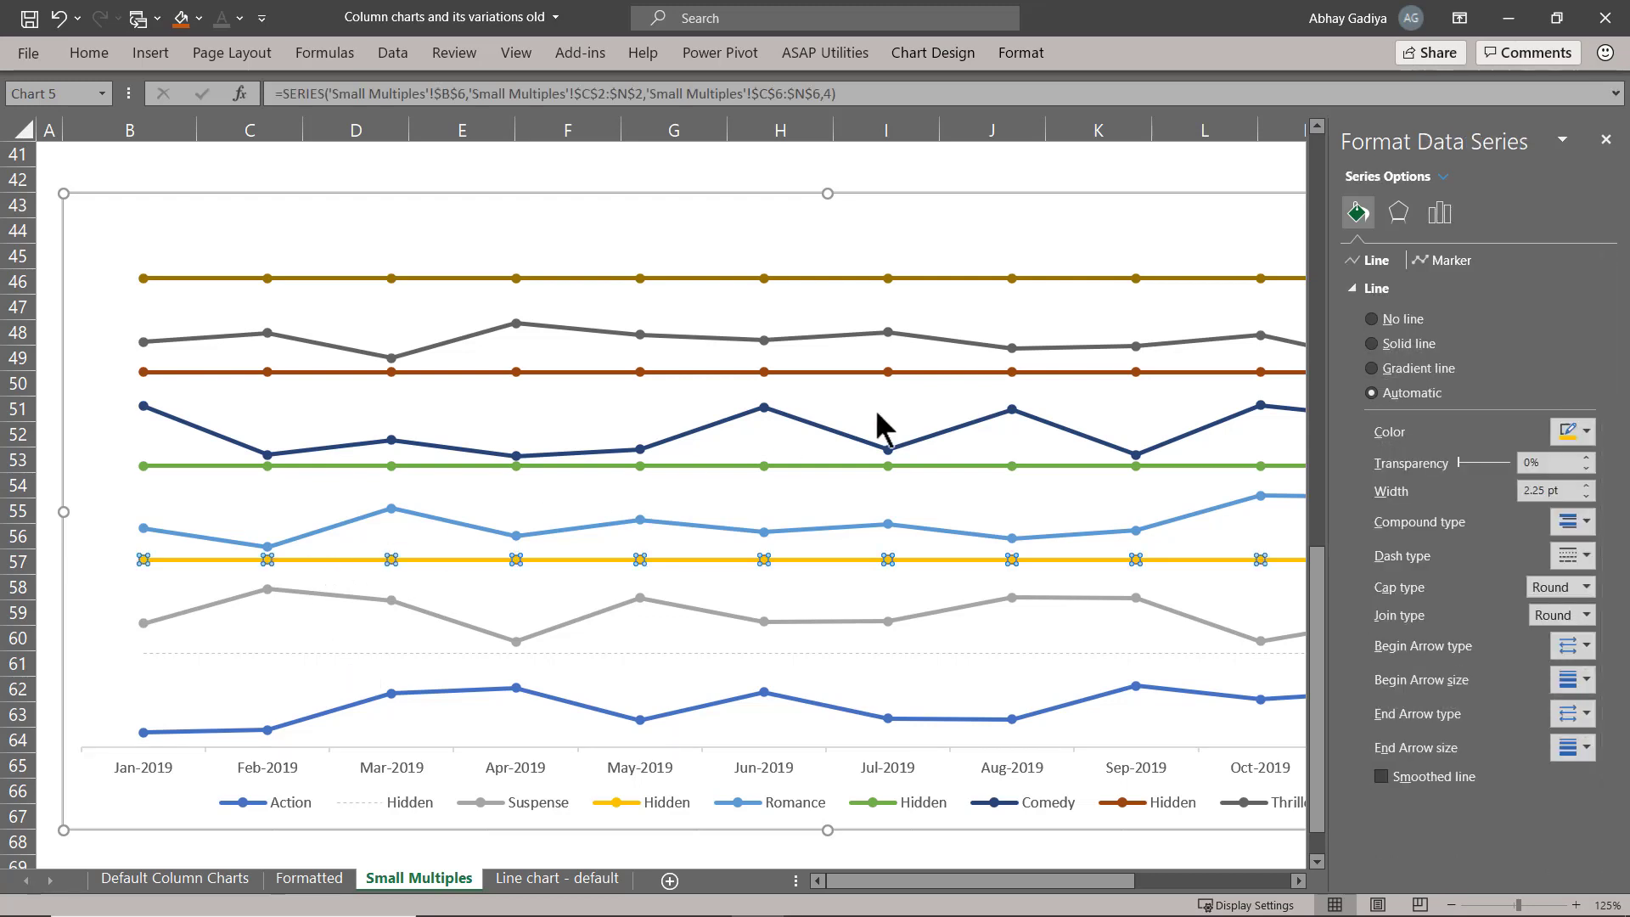
left_click(1447, 260)
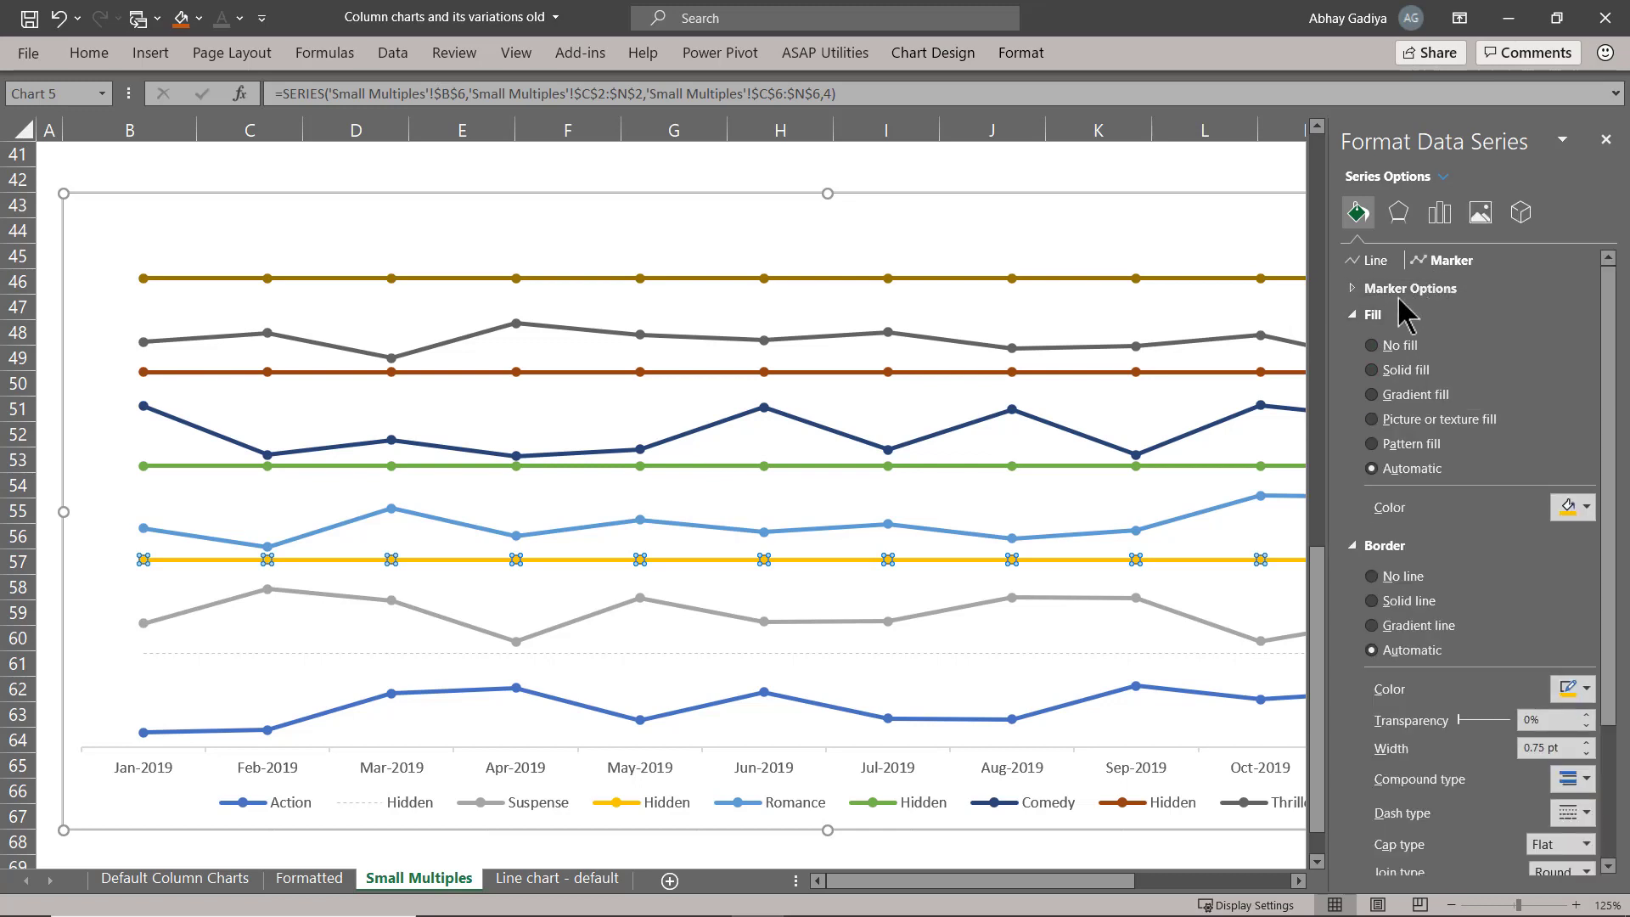
left_click(1409, 289)
left_click(1400, 341)
Format the Hidden series above the Suspense line as a solid light grey line, 0.5 pt wide and dashed.
left_click(1383, 261)
left_click(1402, 346)
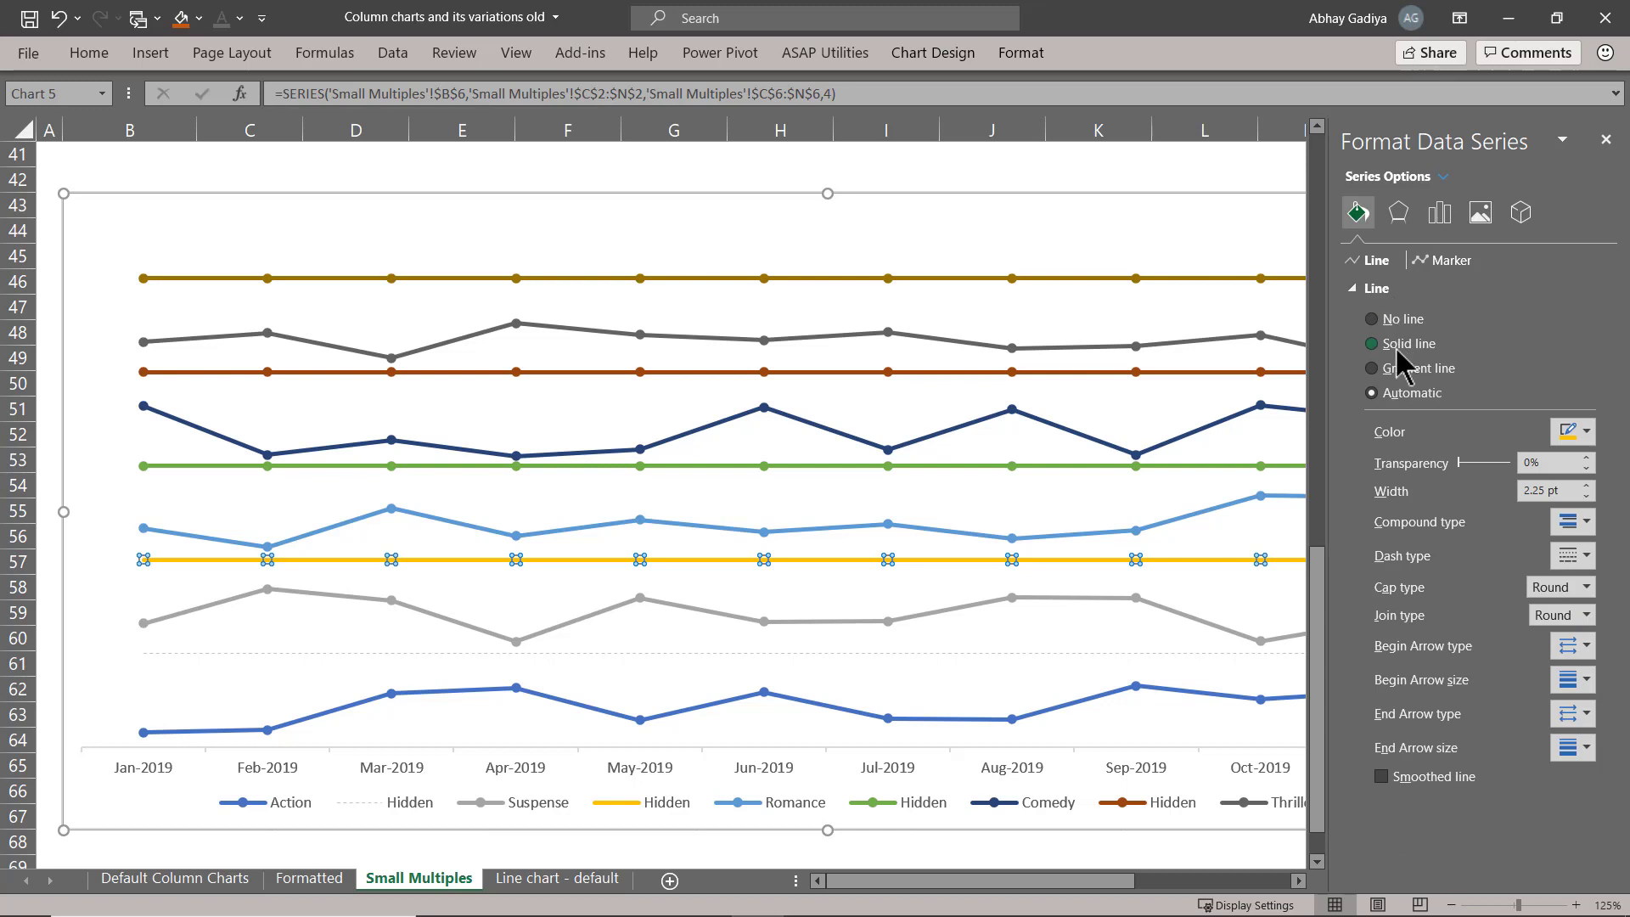
left_click(1584, 437)
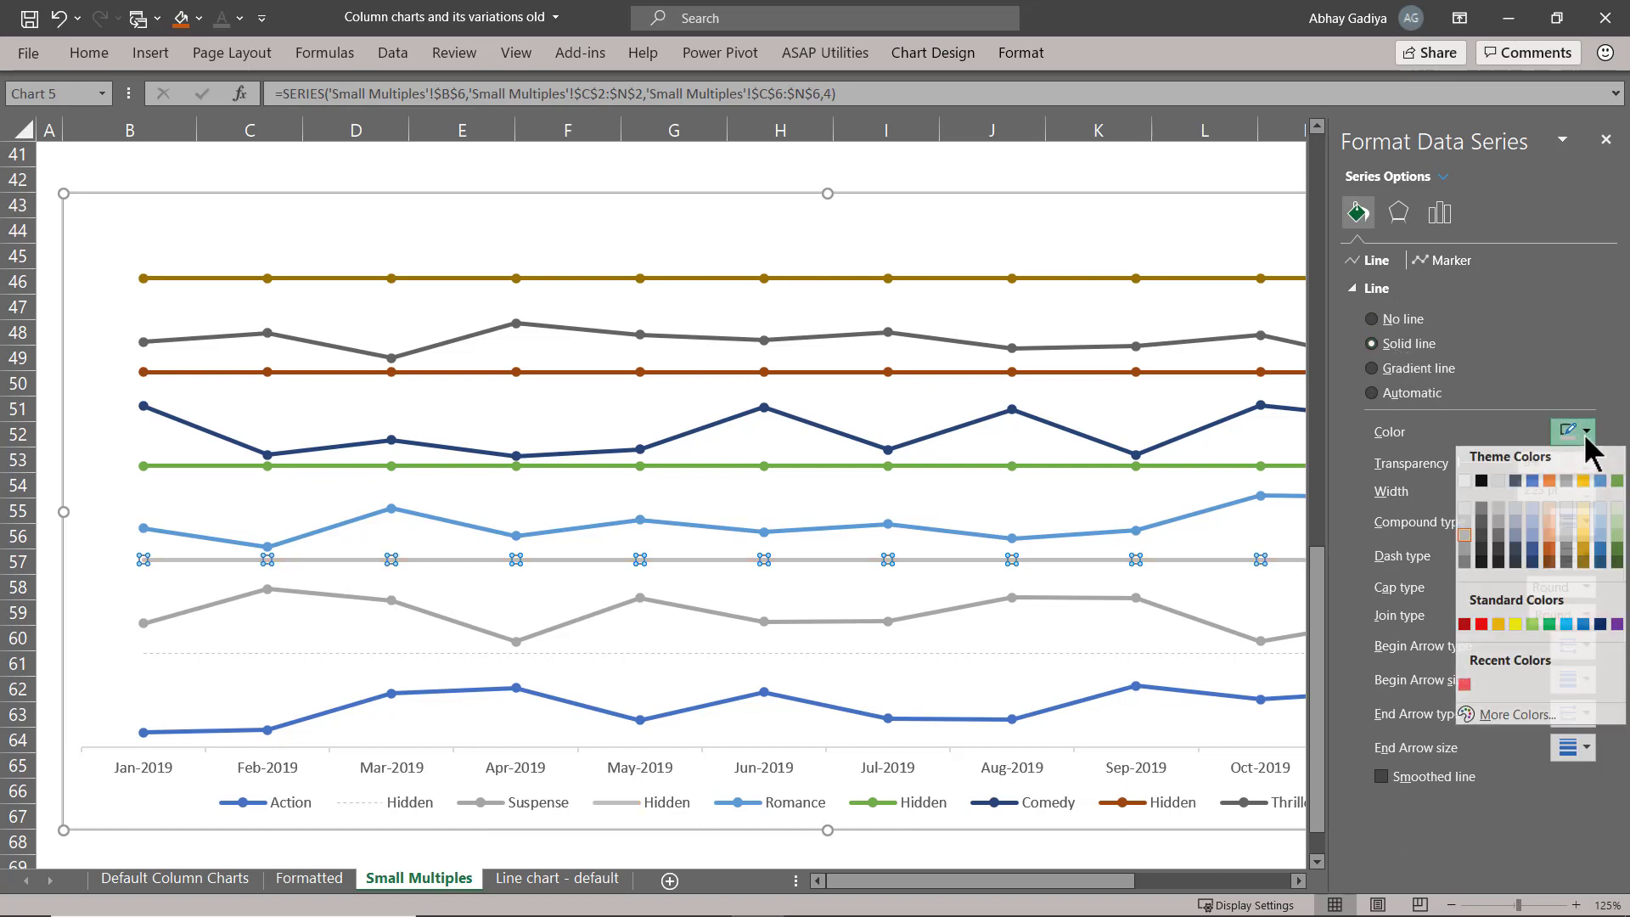
left_click(1465, 541)
double_click(1528, 491)
type(".5")
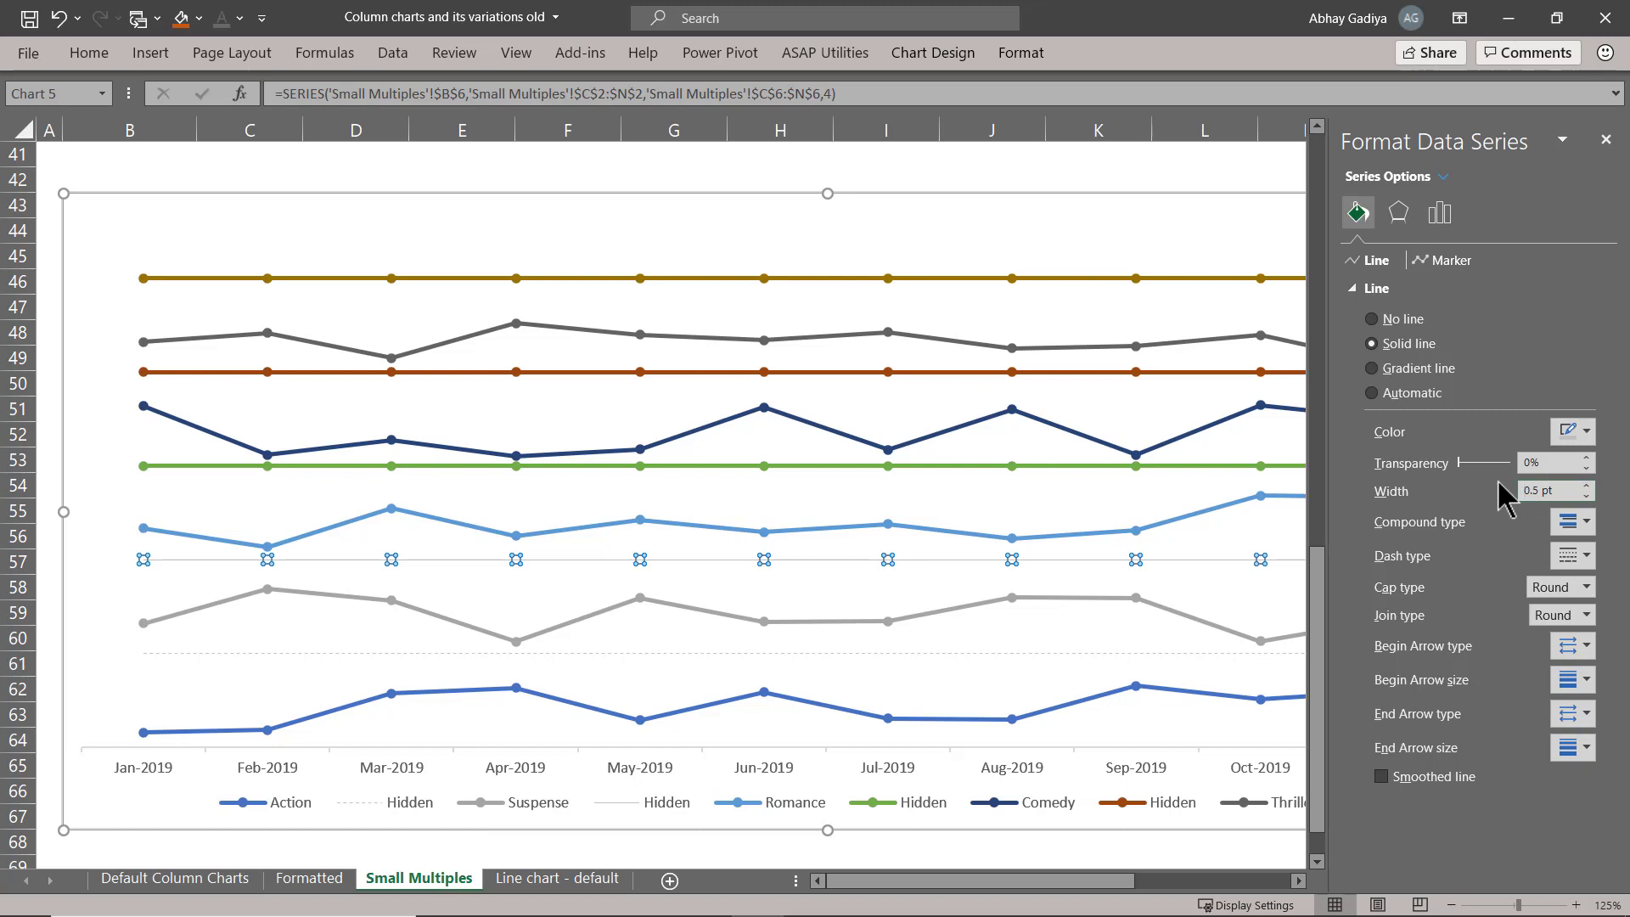
left_click(1573, 556)
left_click(1568, 638)
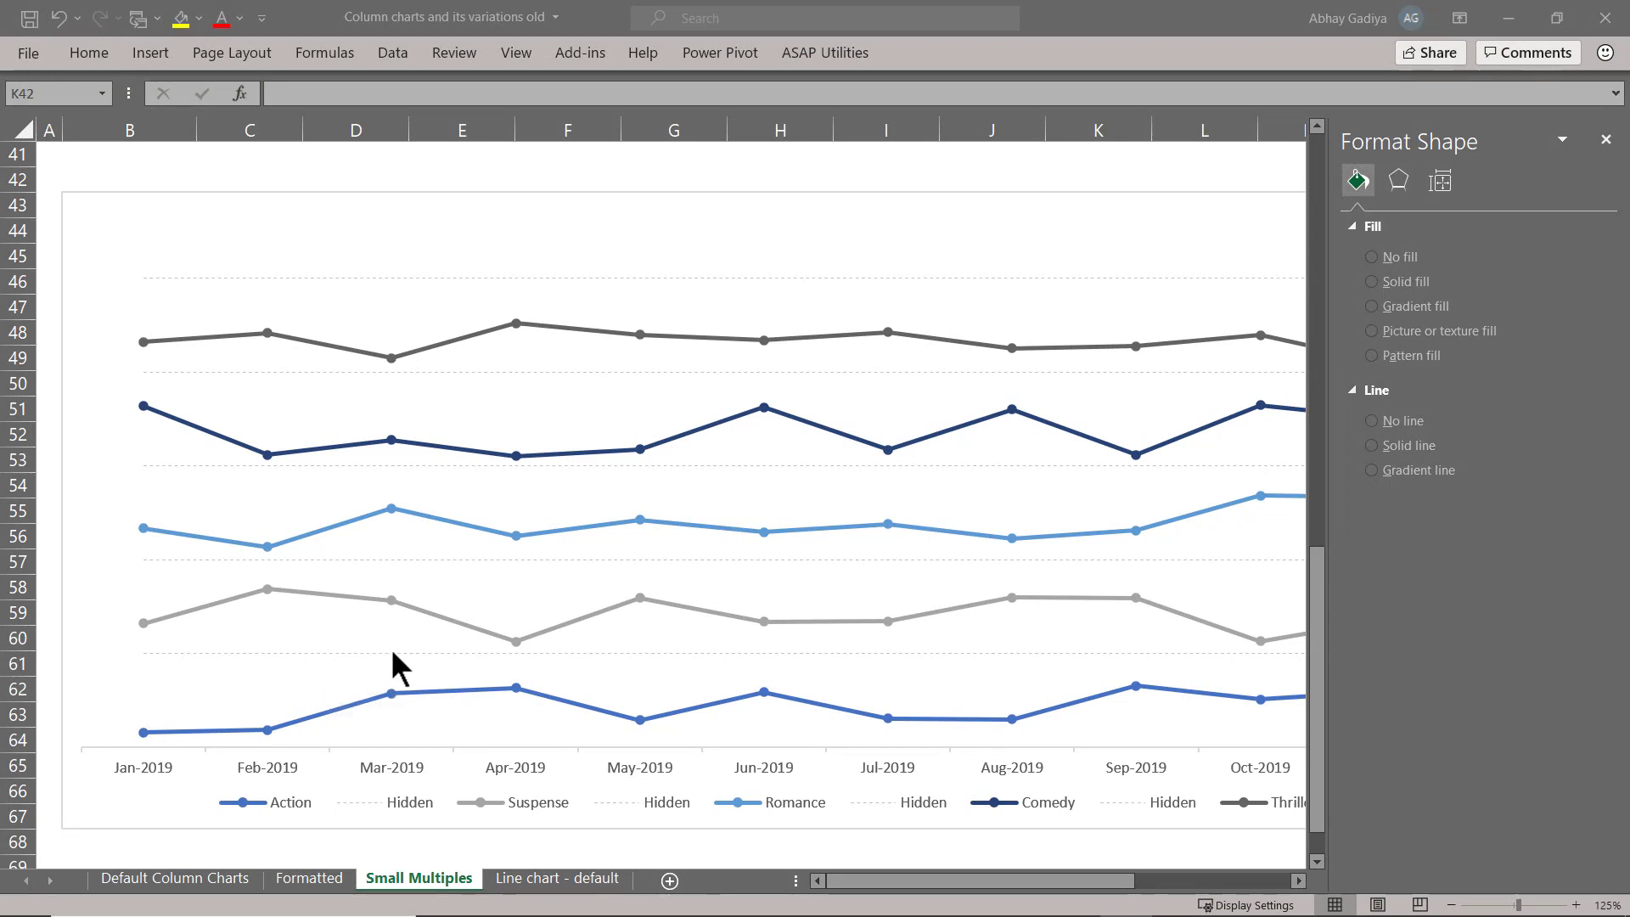
Give the Action series a solid medium grey line colour and make it a smoothed line.
left_click(346, 711)
left_click(345, 709)
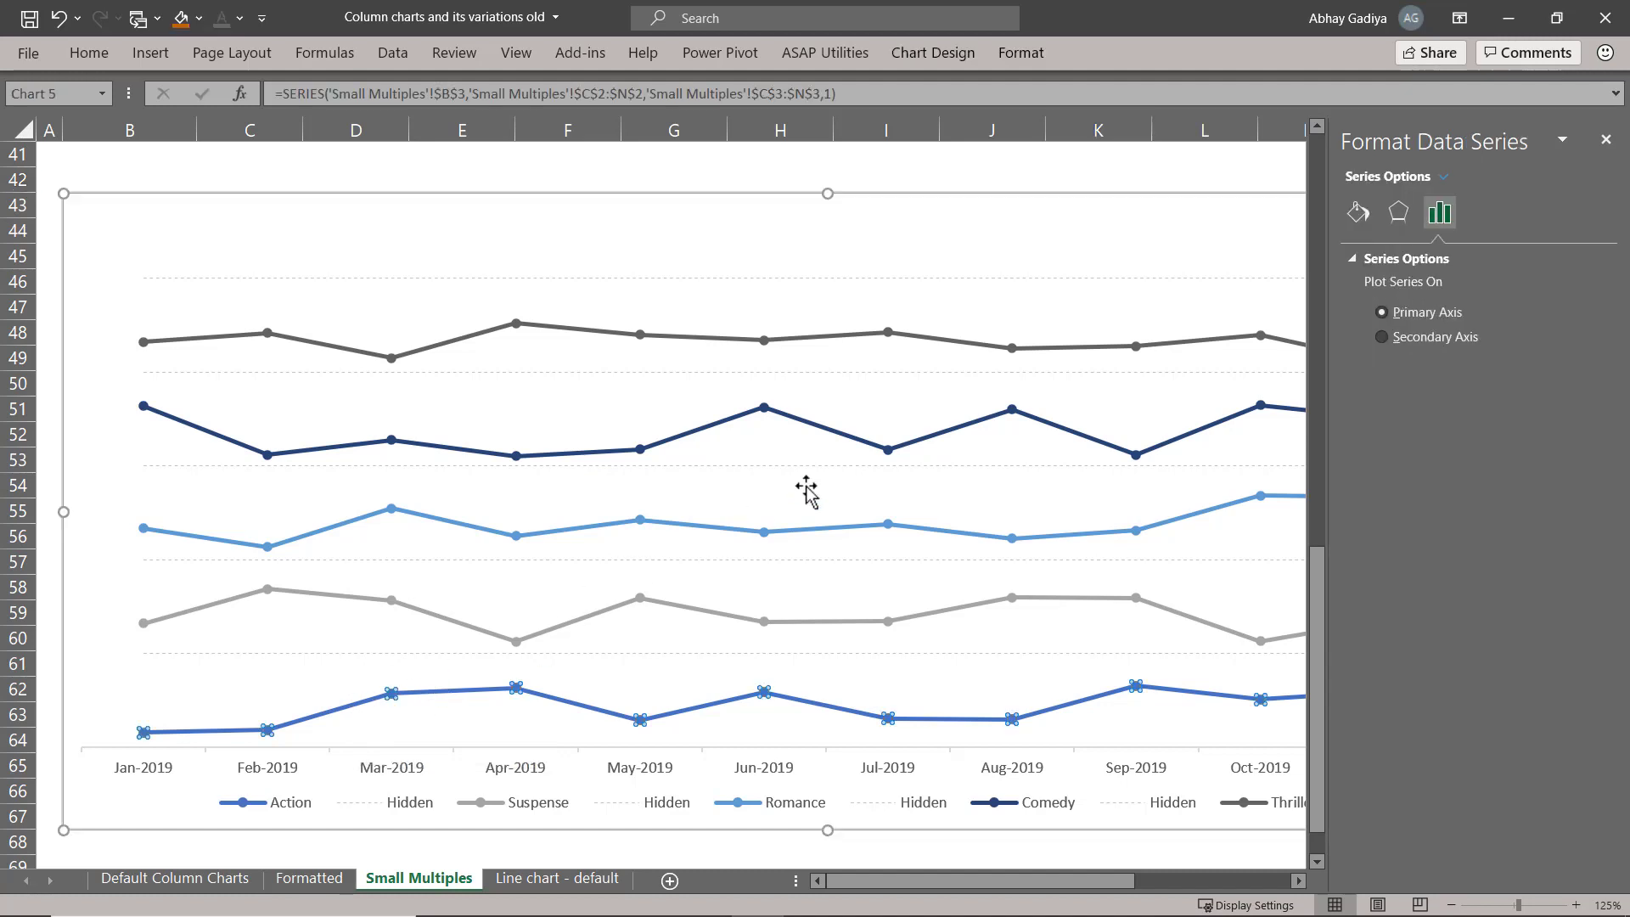
left_click(1357, 213)
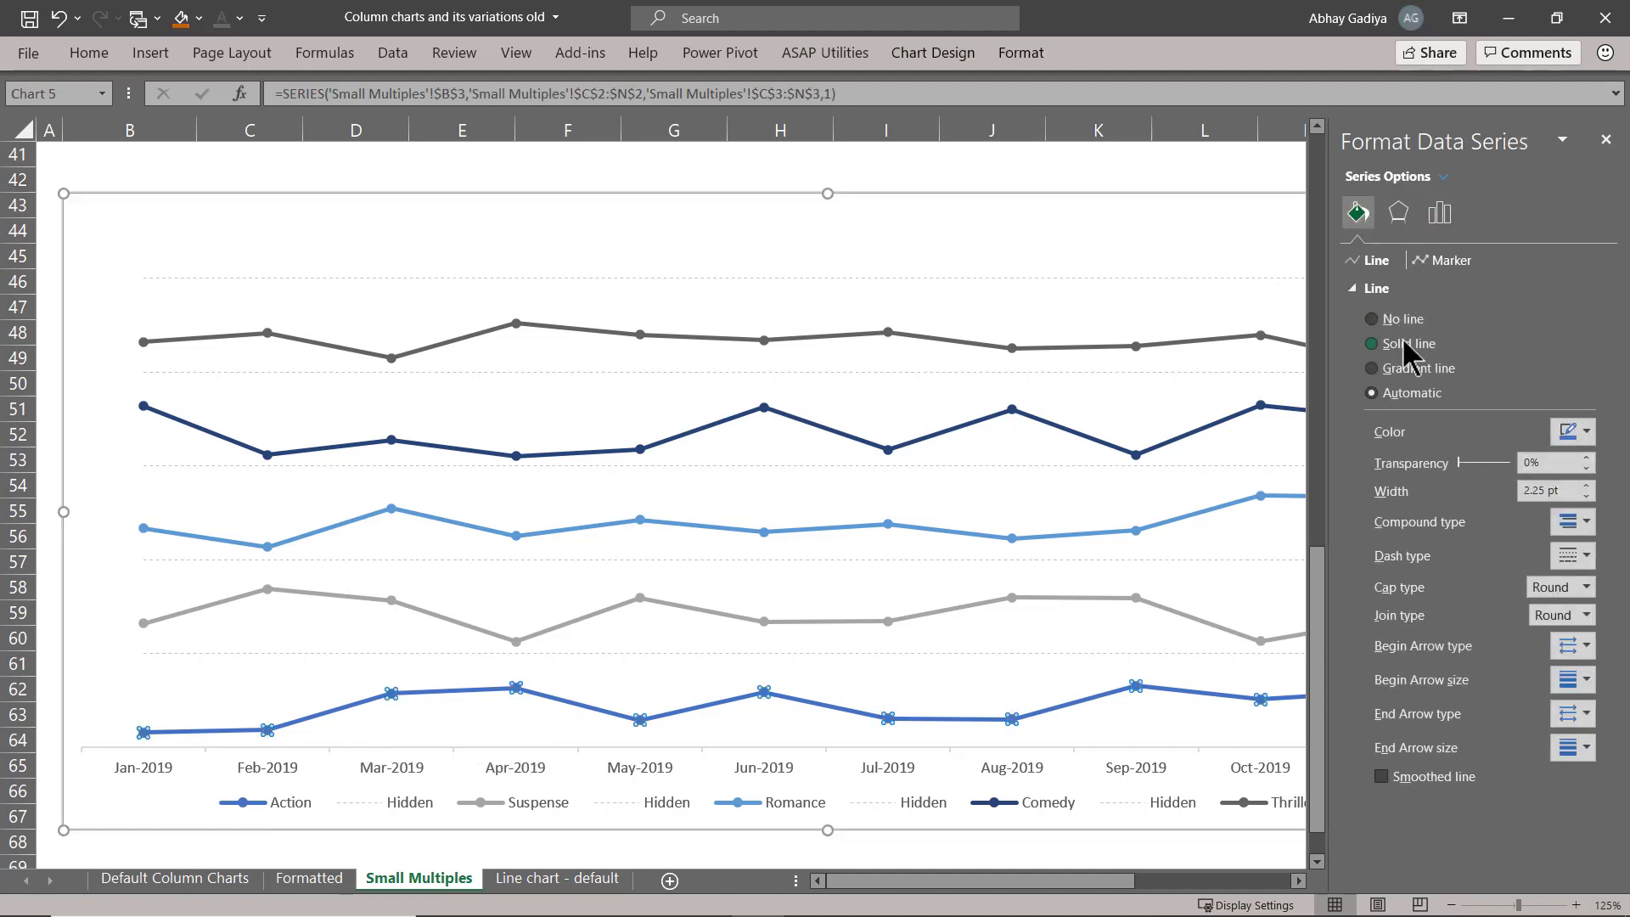
left_click(1570, 433)
left_click(1581, 441)
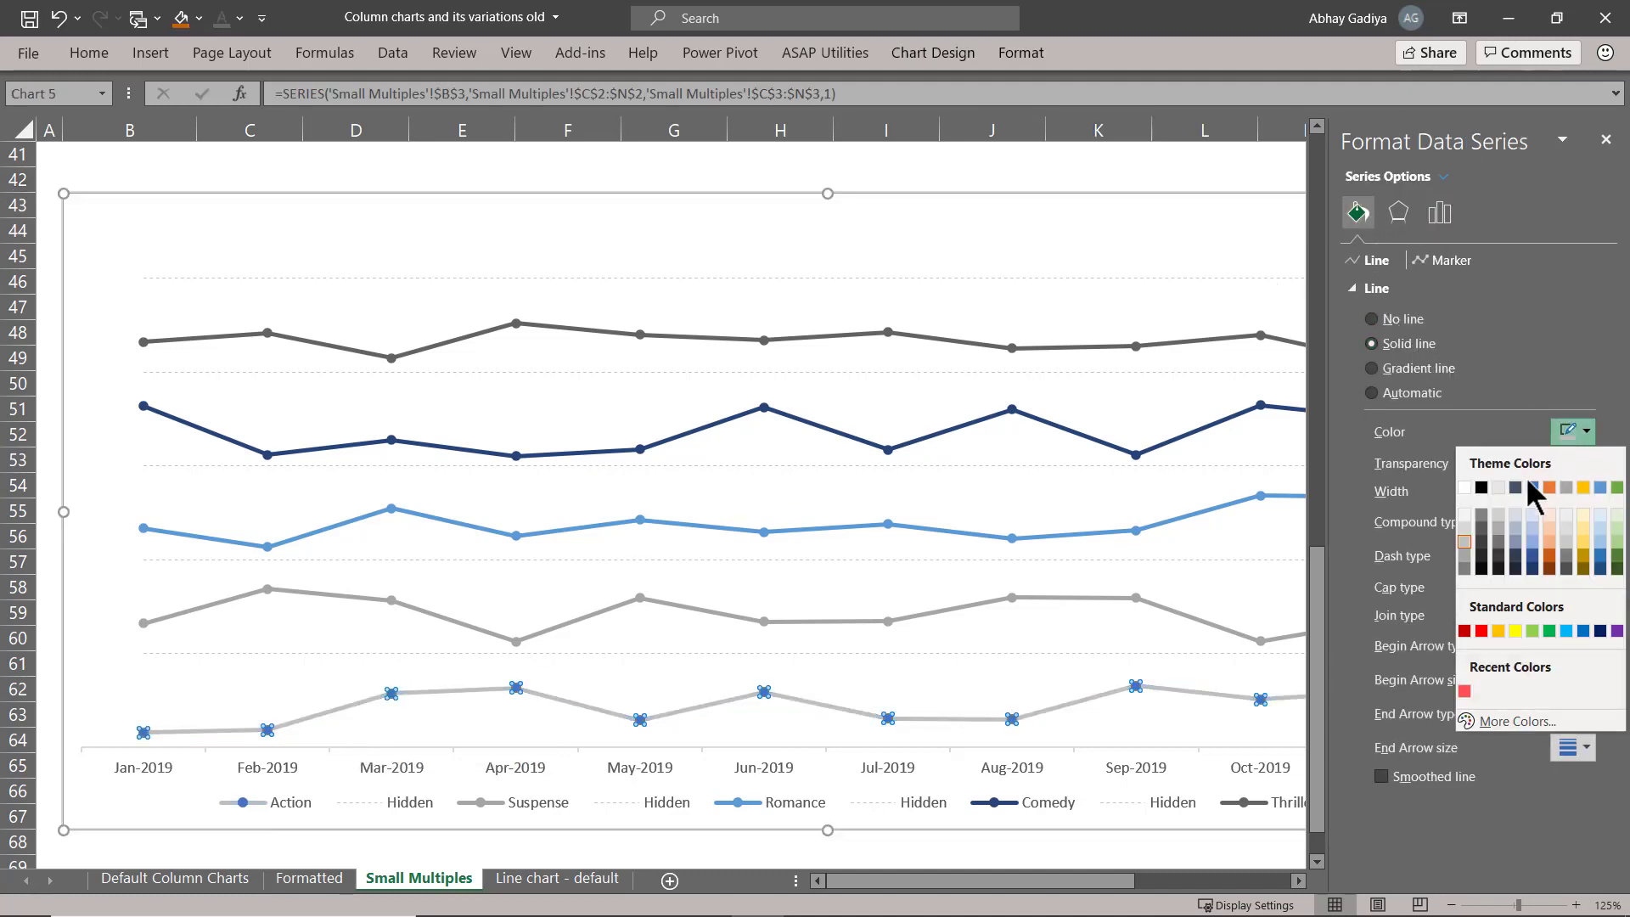
left_click(1483, 513)
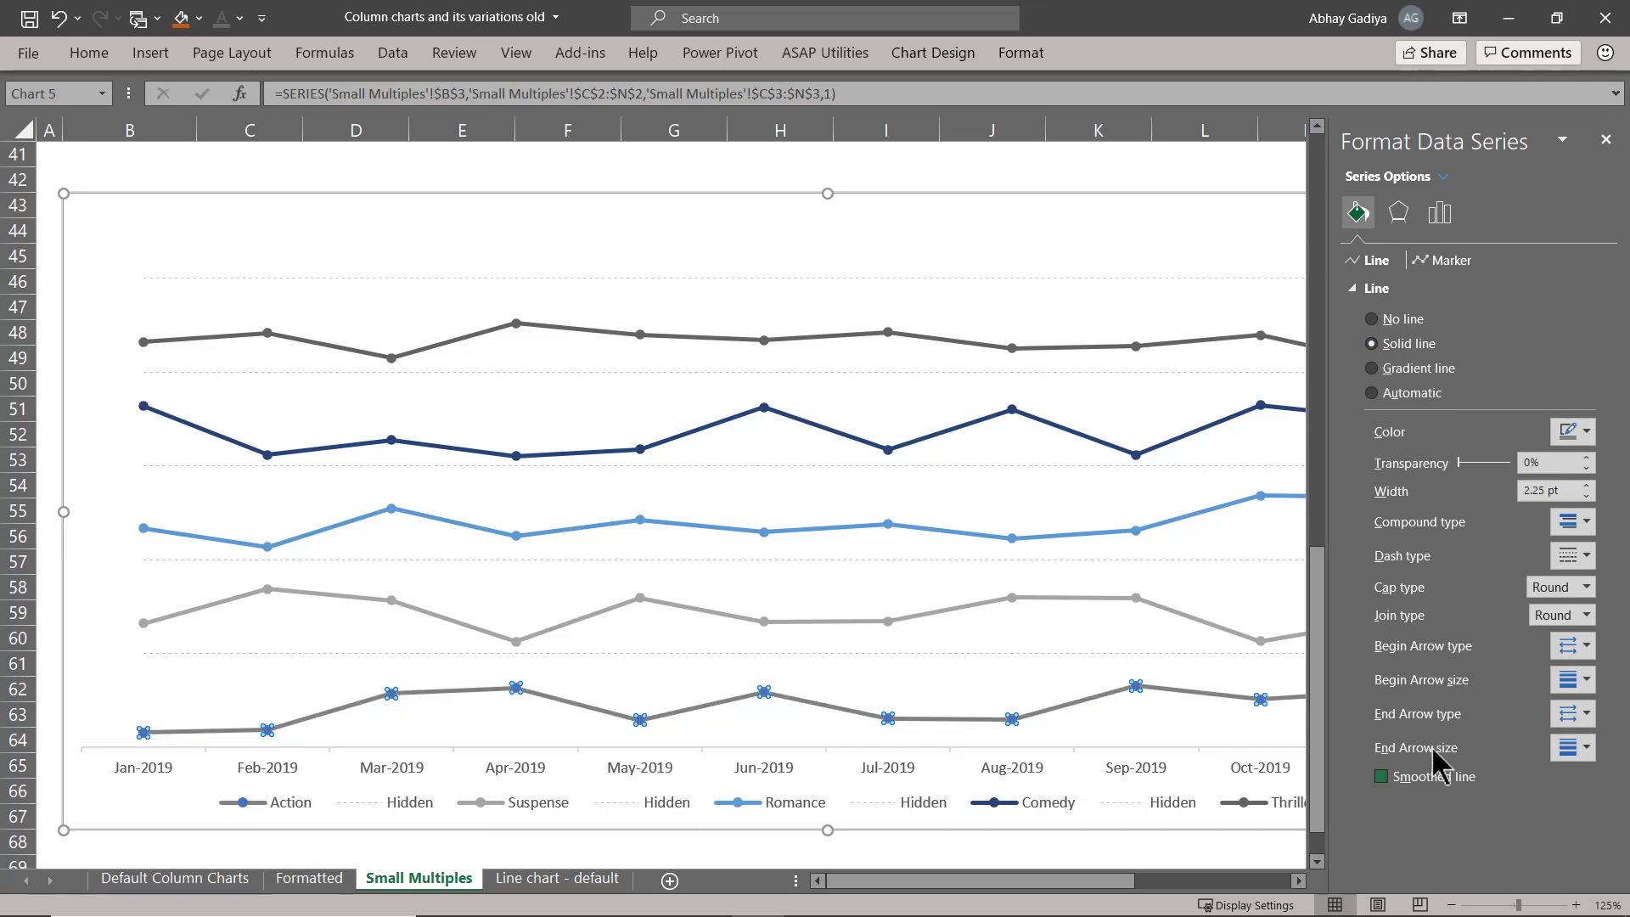
left_click(1424, 779)
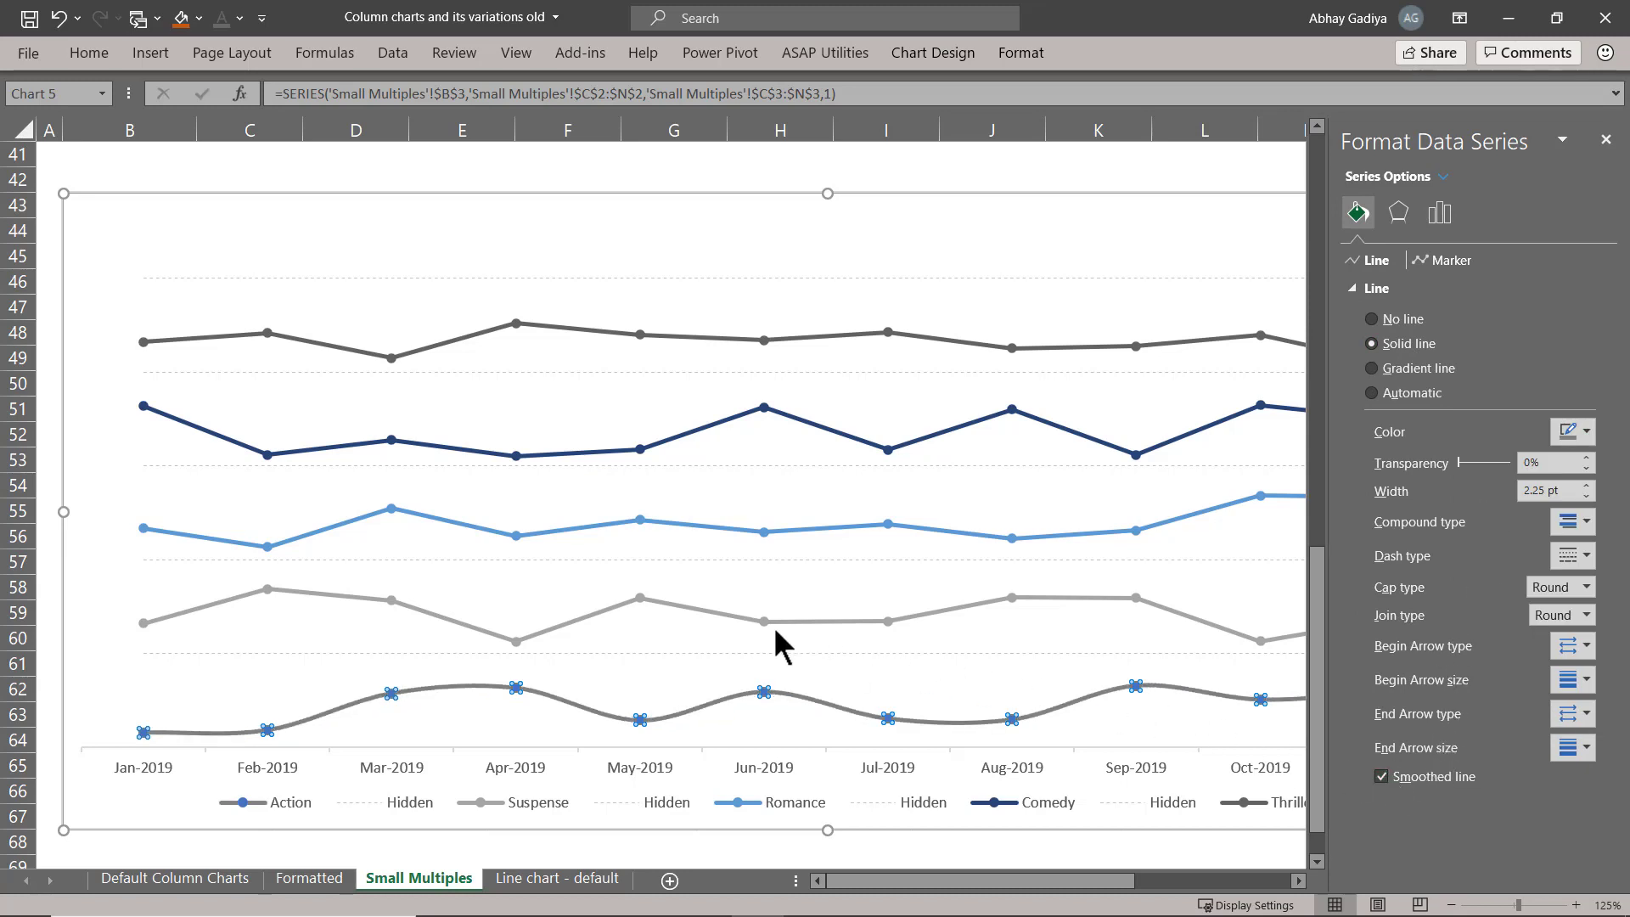
Give the Suspense series the same solid medium grey line colour and smooth the line.
left_click(696, 608)
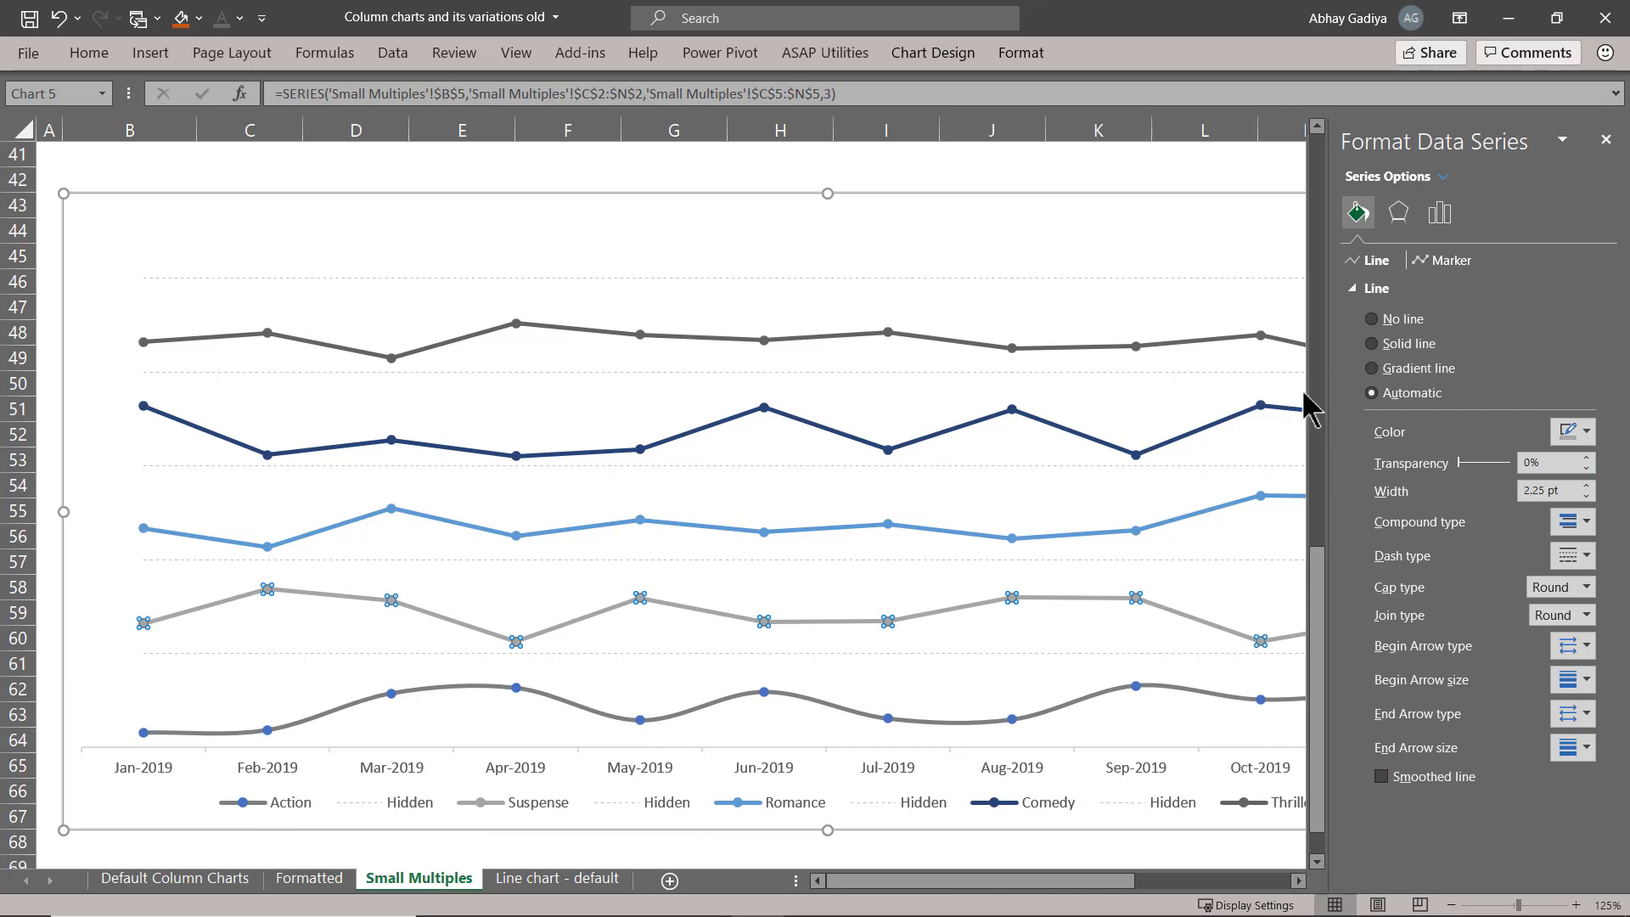
left_click(1422, 346)
left_click(1571, 431)
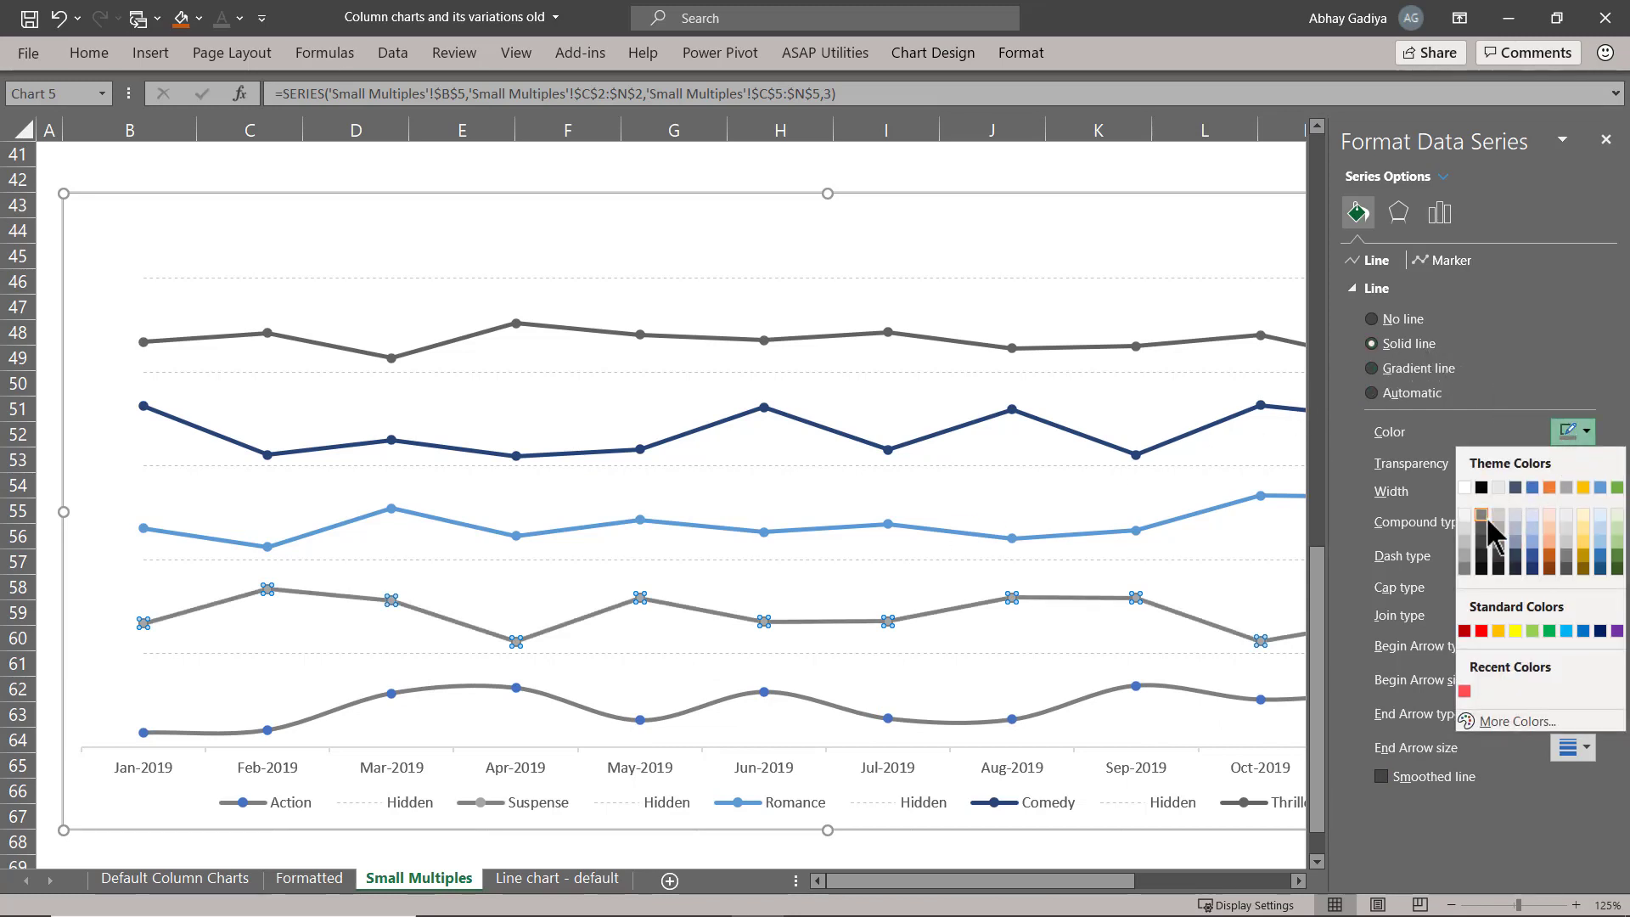
left_click(1426, 776)
left_click(1426, 776)
Format the Romance series as a solid medium grey, smoothed line.
left_click(684, 525)
left_click(1408, 343)
left_click(1571, 432)
left_click(1491, 527)
left_click(1434, 776)
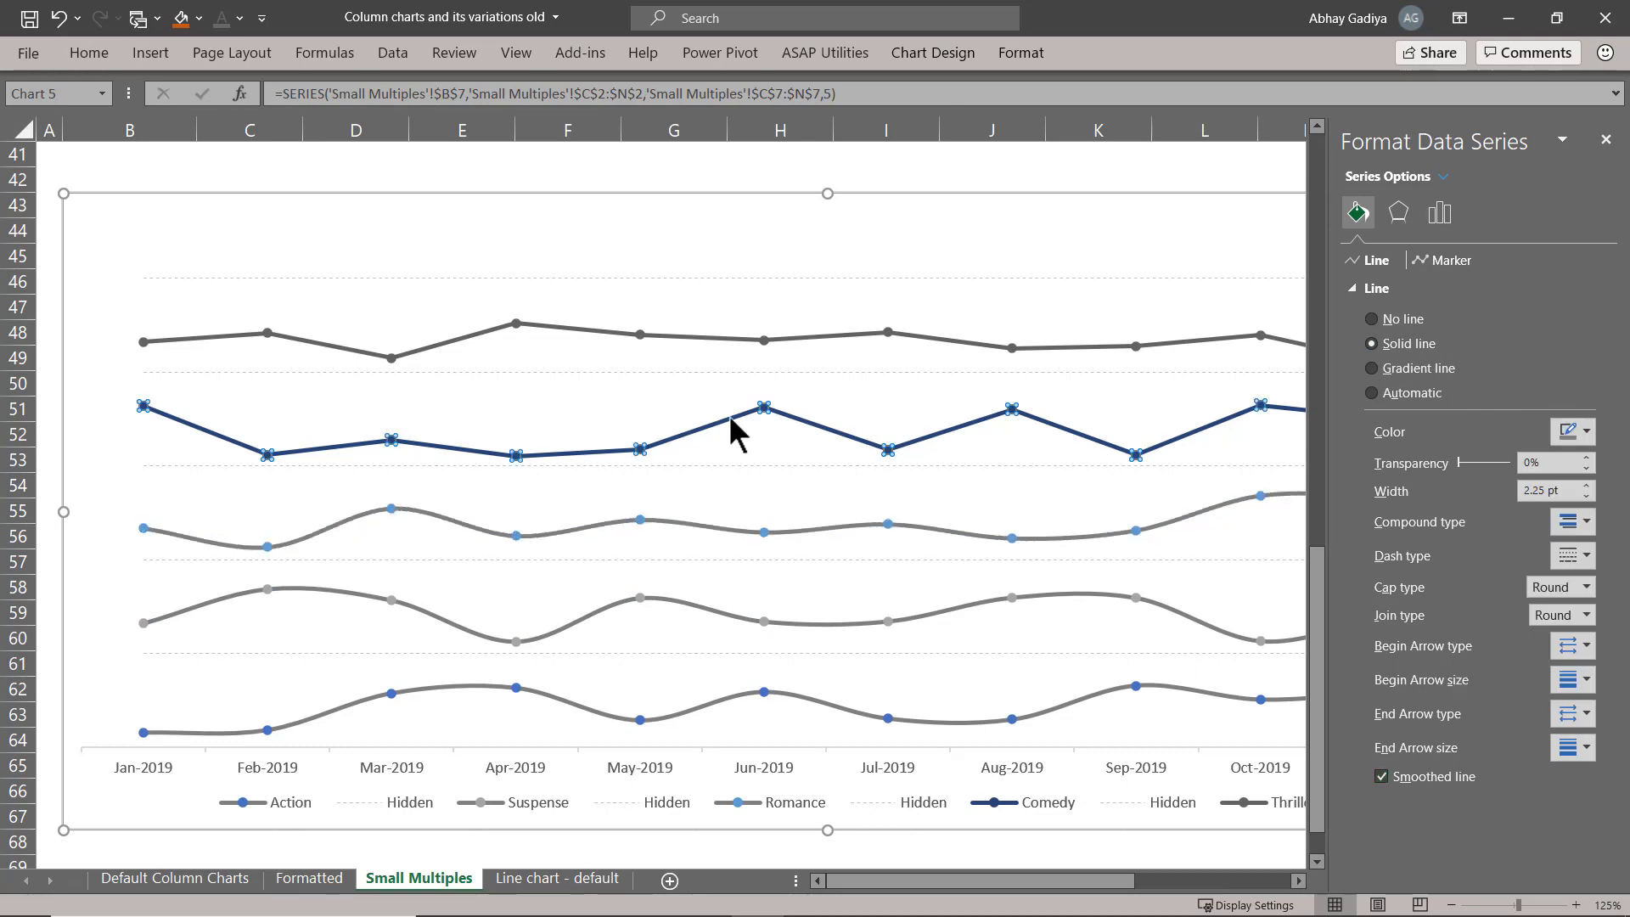
Recolour the Comedy line medium grey and smooth it.
left_click(731, 431)
left_click(1571, 431)
left_click(1491, 526)
left_click(1427, 776)
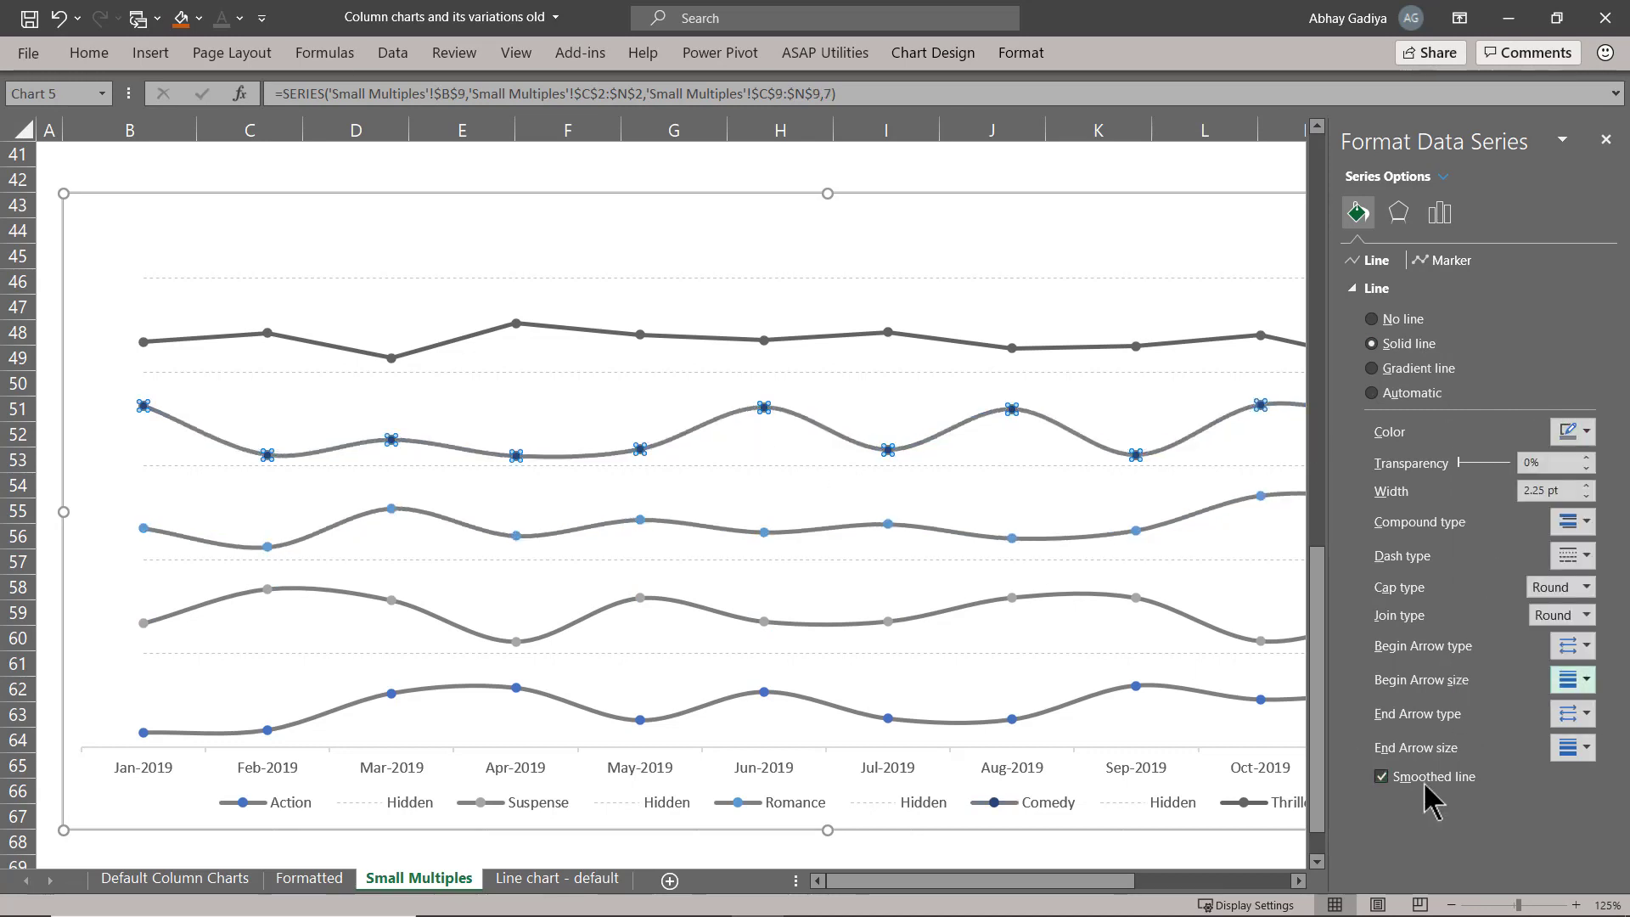
Recolour the Thriller line medium grey and turn on line smoothing for it.
left_click(570, 329)
left_click(1571, 431)
left_click(1481, 526)
left_click(1380, 776)
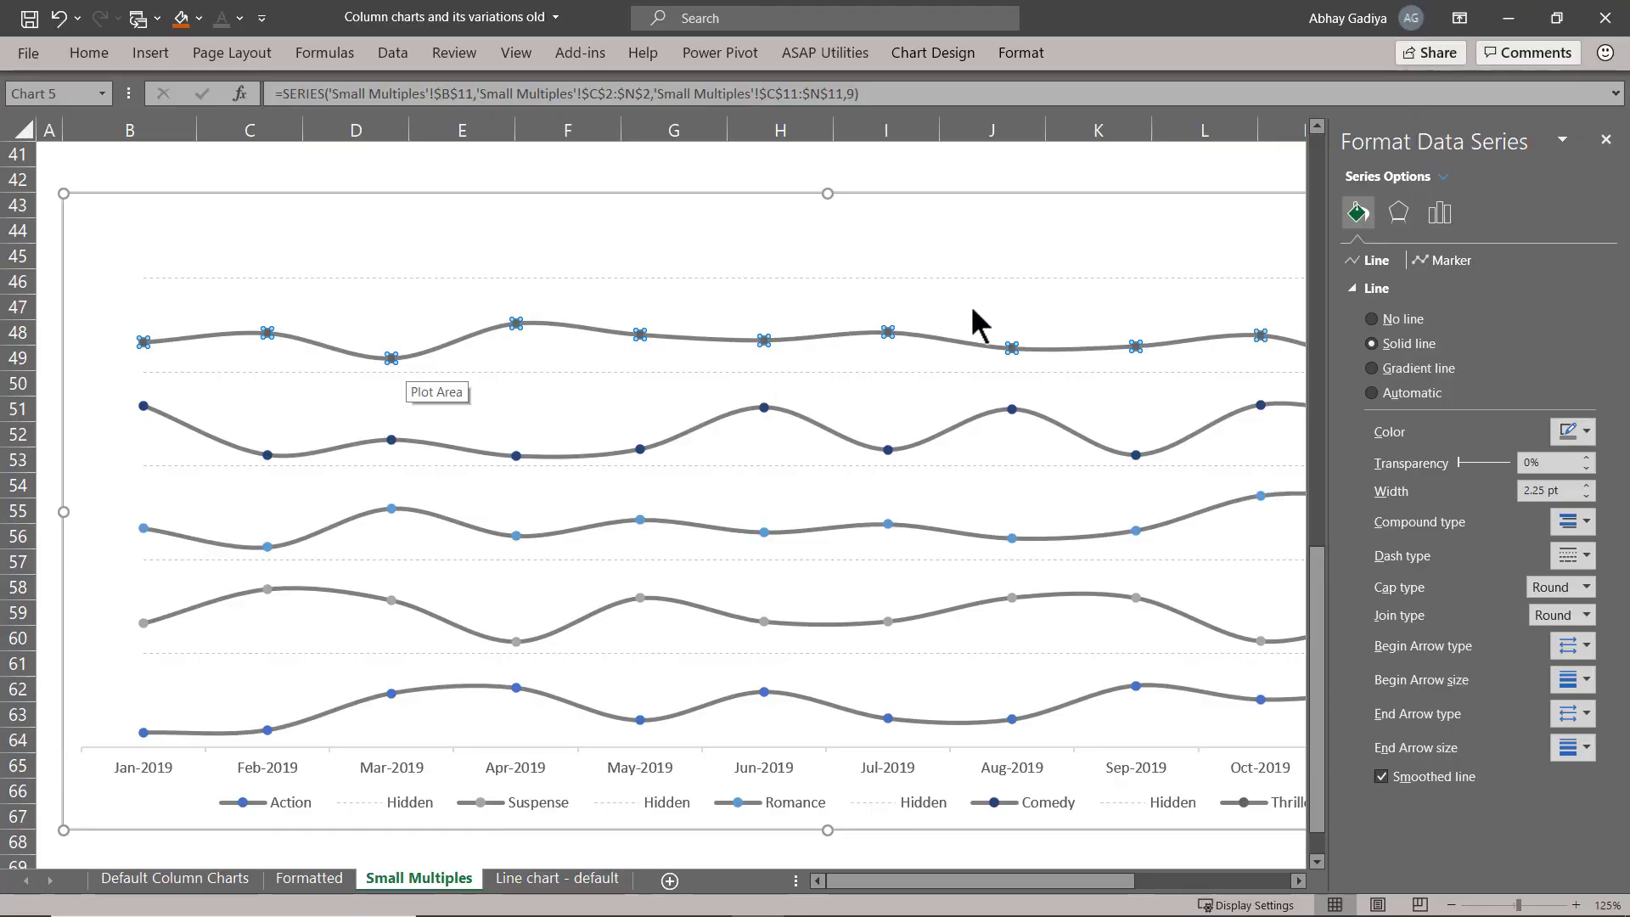
Fill the Thriller line's markers with solid white.
left_click(1434, 260)
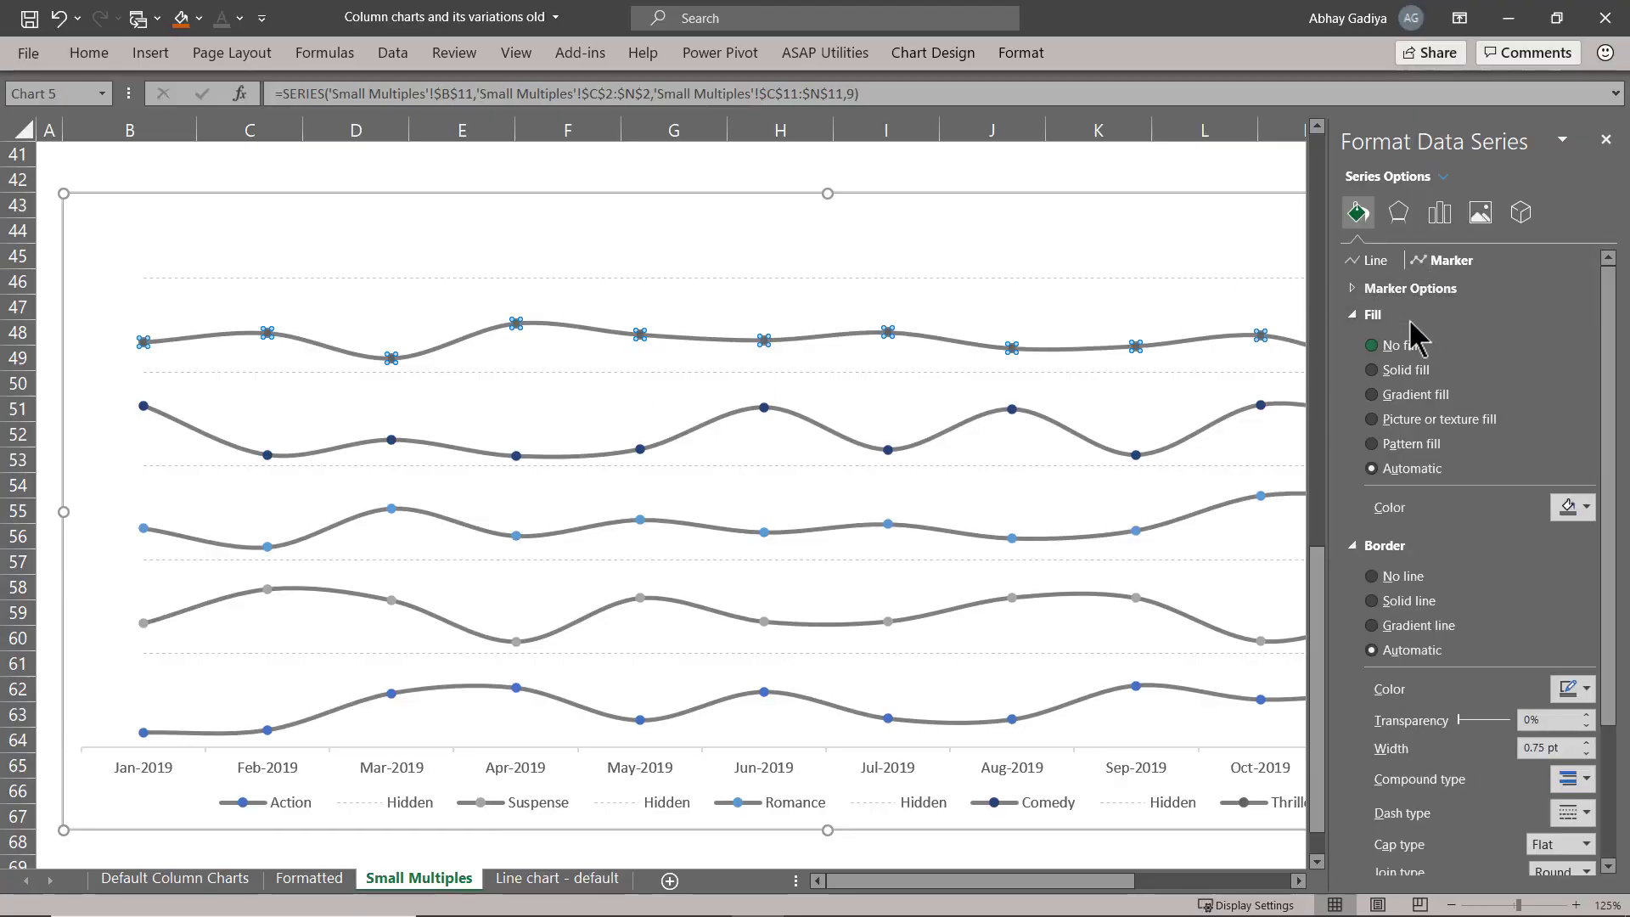
left_click(1413, 370)
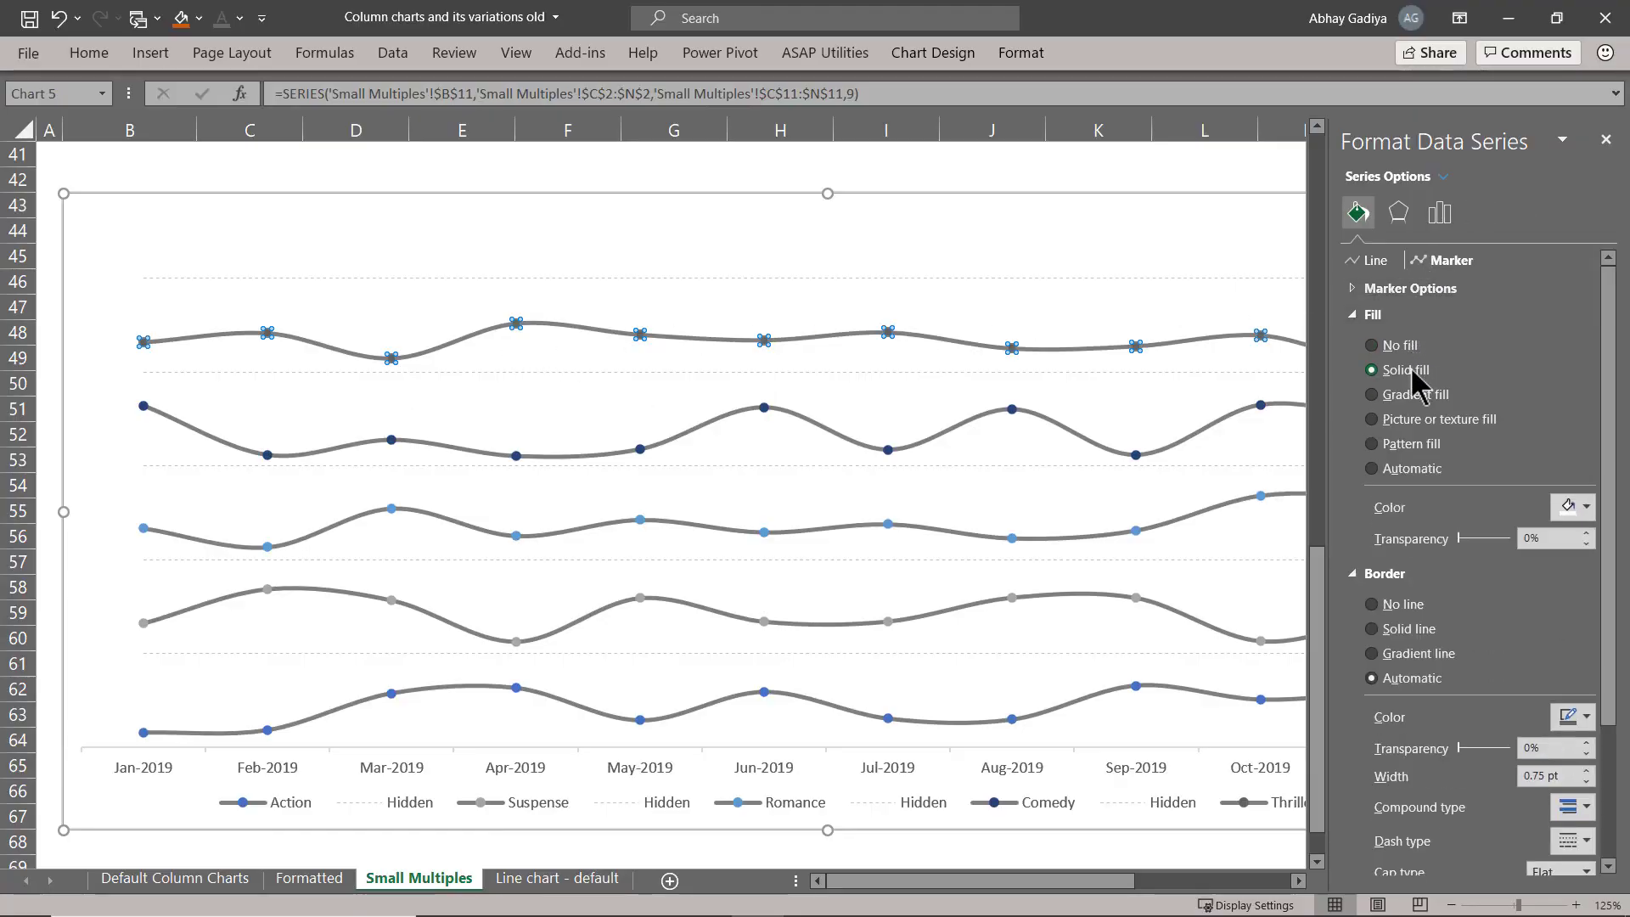
left_click(1582, 510)
left_click(1464, 562)
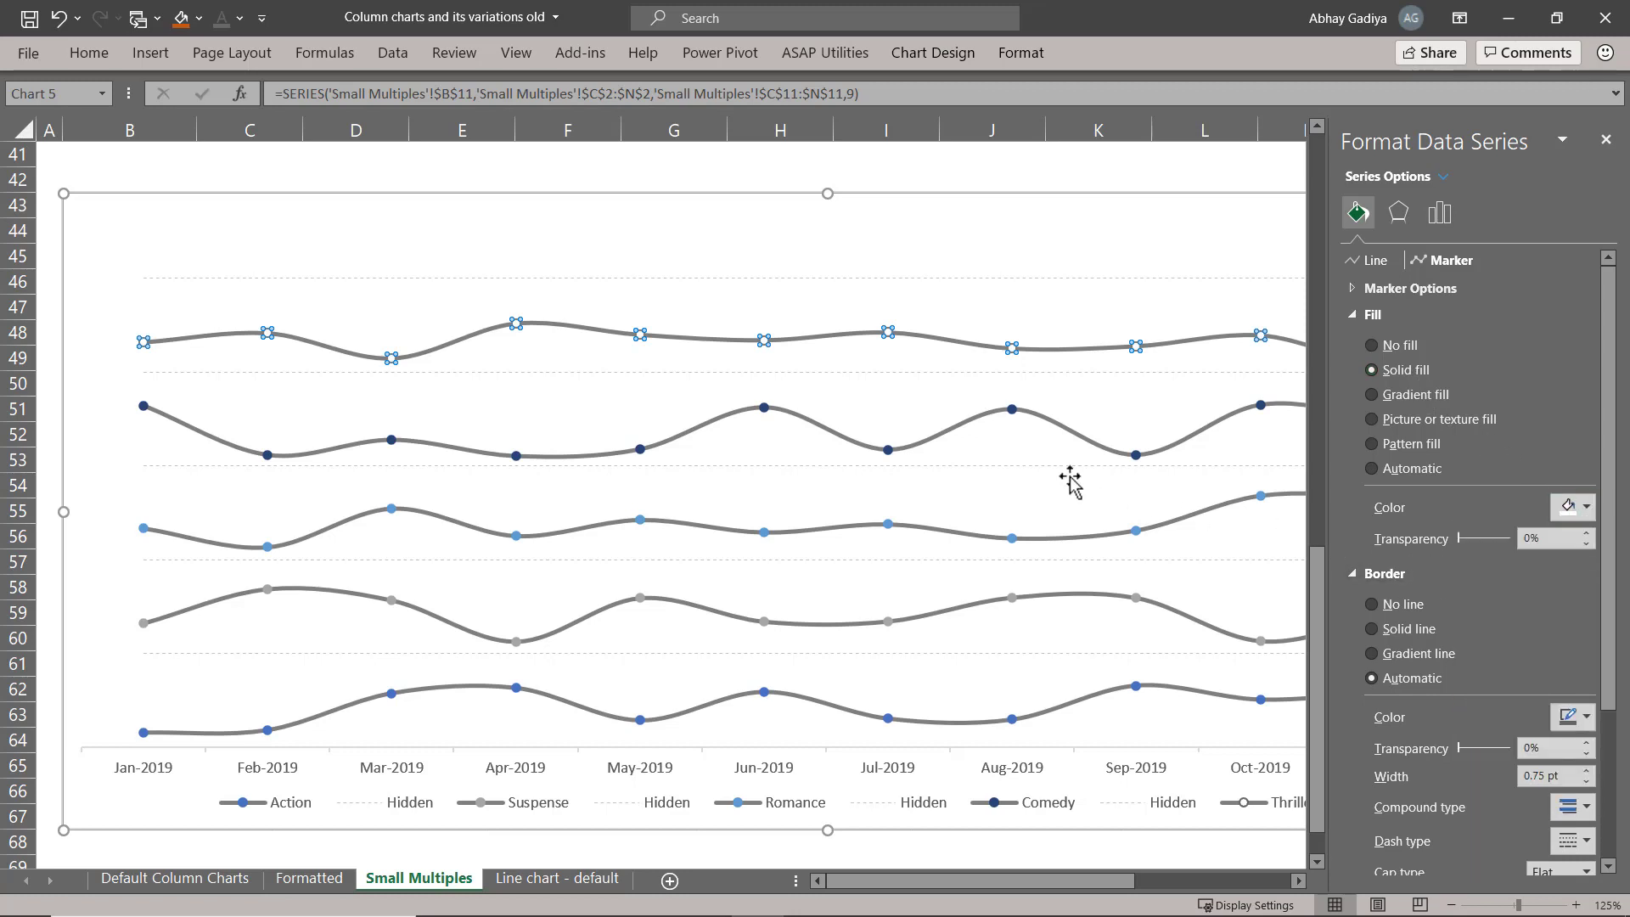
Give the Comedy line's markers a white fill and a grey border.
left_click(764, 410)
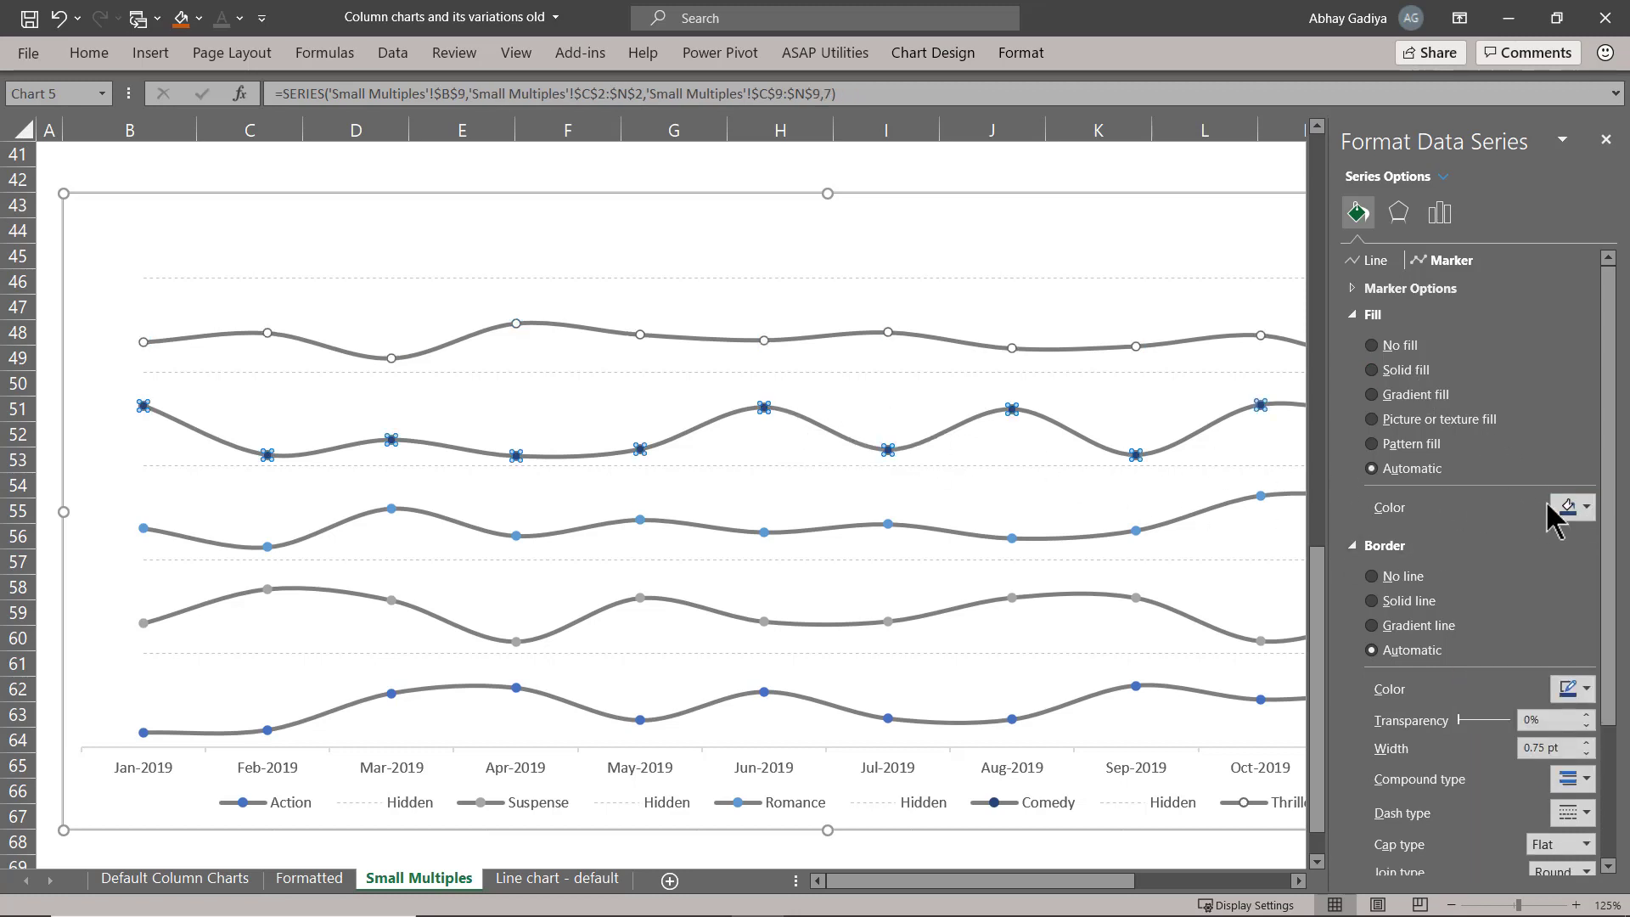
left_click(1571, 512)
left_click(1465, 562)
left_click(1570, 717)
key("Escape")
Set the border colour of the Thriller line's markers to grey.
left_click(888, 329)
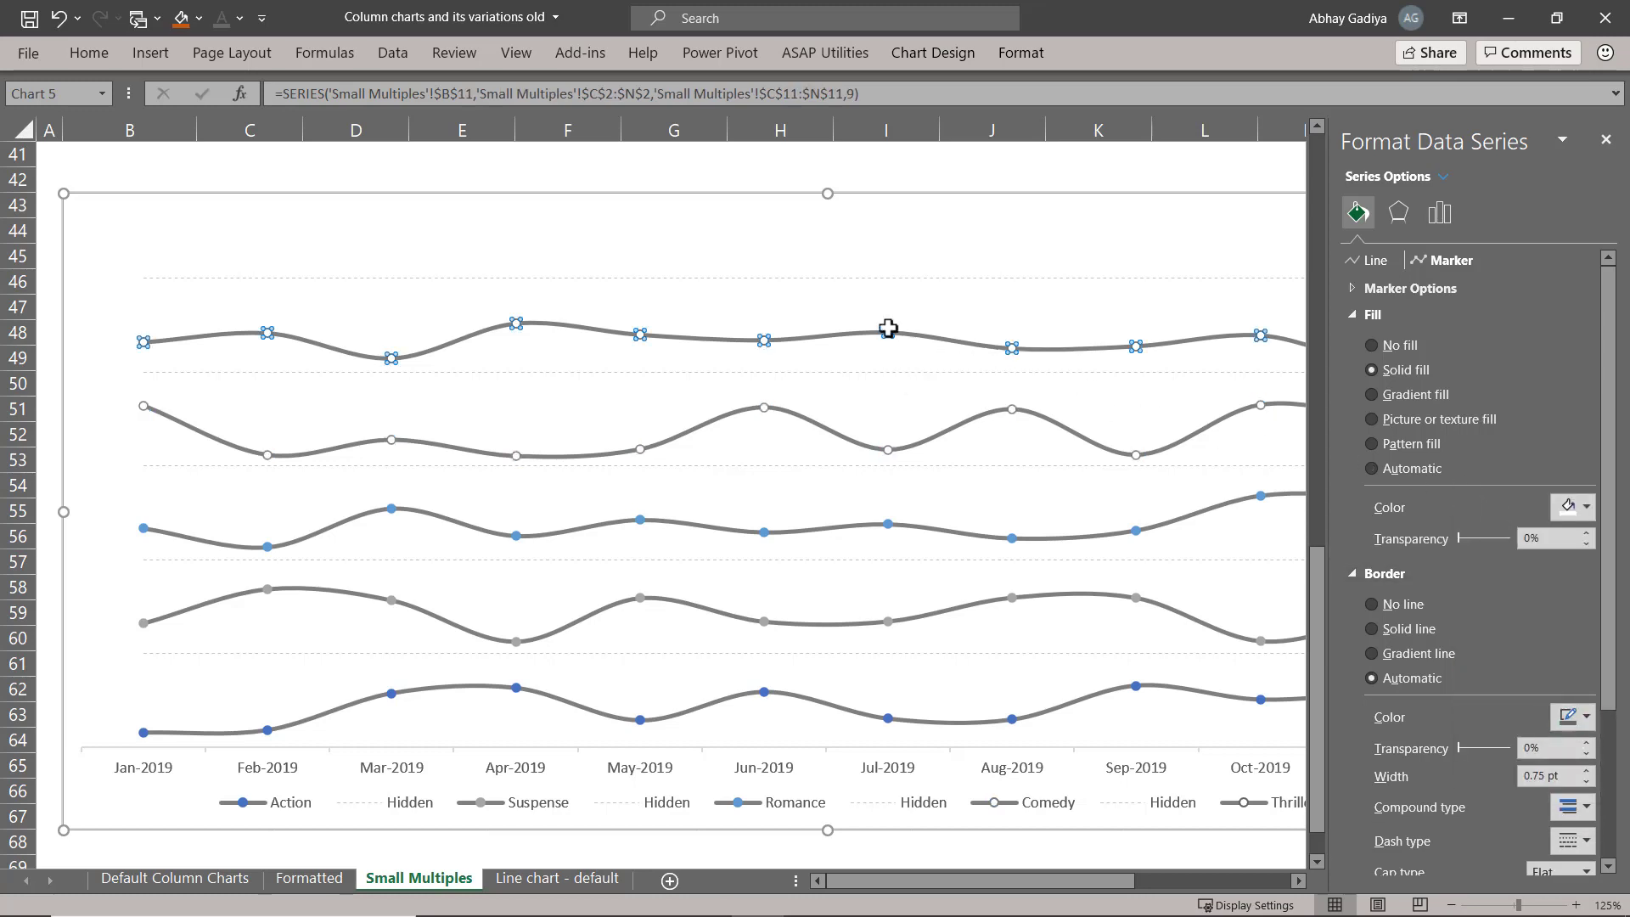
left_click(1566, 717)
left_click(1482, 496)
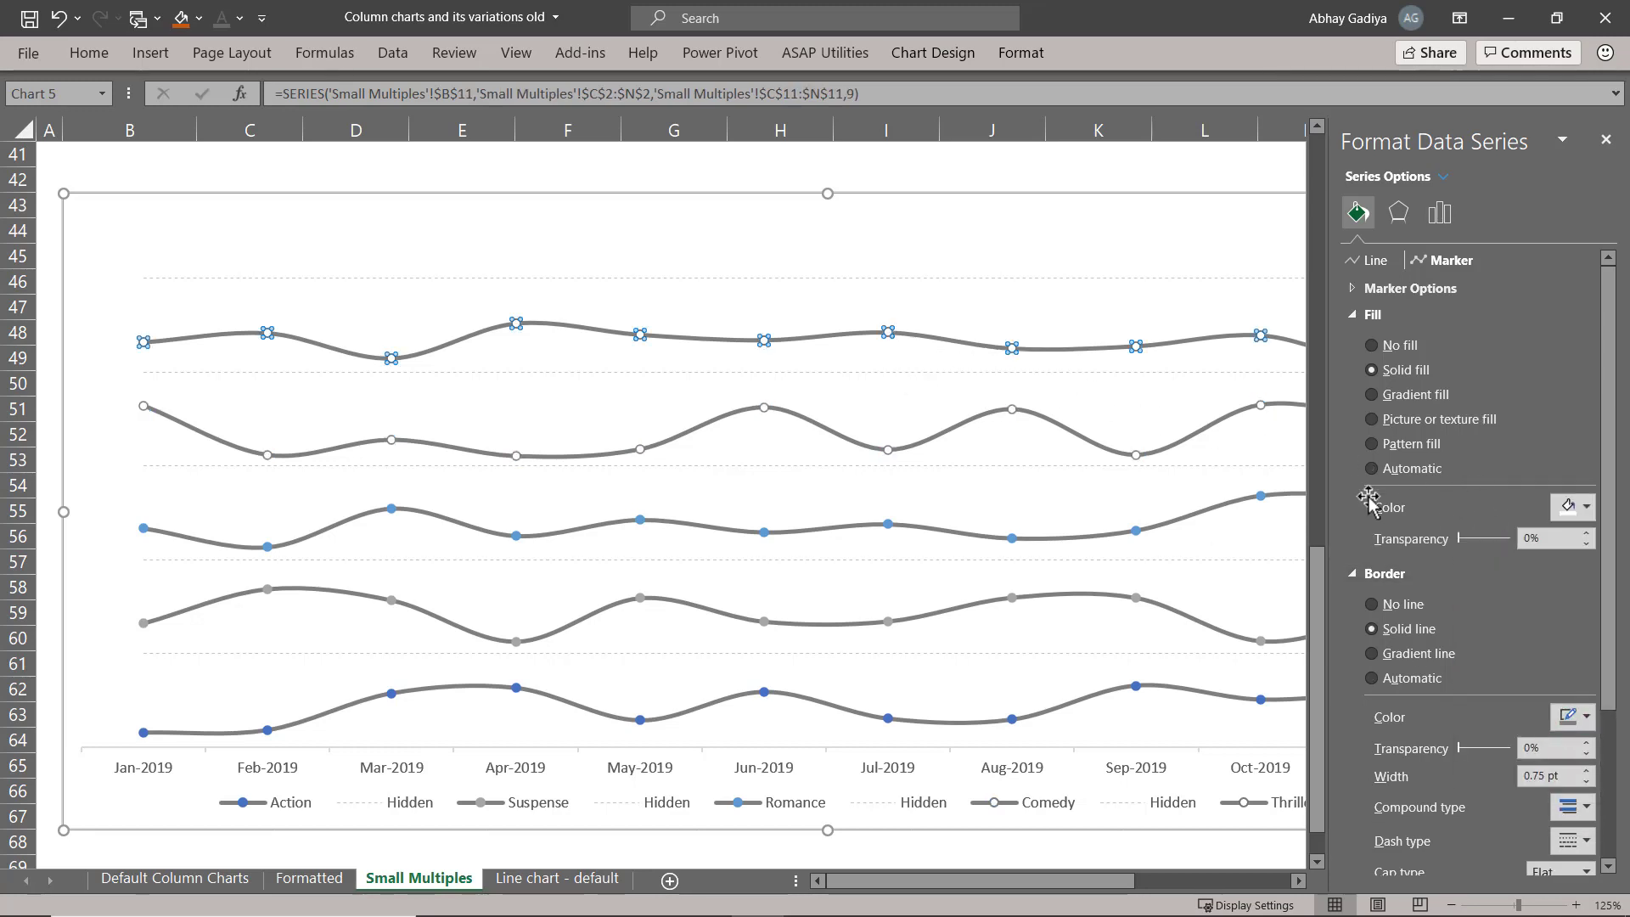
Format the Romance line's markers with a white fill and a grey border.
left_click(888, 522)
left_click(1572, 507)
left_click(1464, 558)
left_click(1572, 716)
left_click(1482, 496)
Format the Suspense line's markers with a white fill and a grey border.
left_click(950, 619)
left_click(1571, 506)
left_click(1464, 558)
left_click(1570, 716)
left_click(1482, 493)
Format the Action line's markers with a white fill and a grey border.
left_click(889, 716)
left_click(1572, 507)
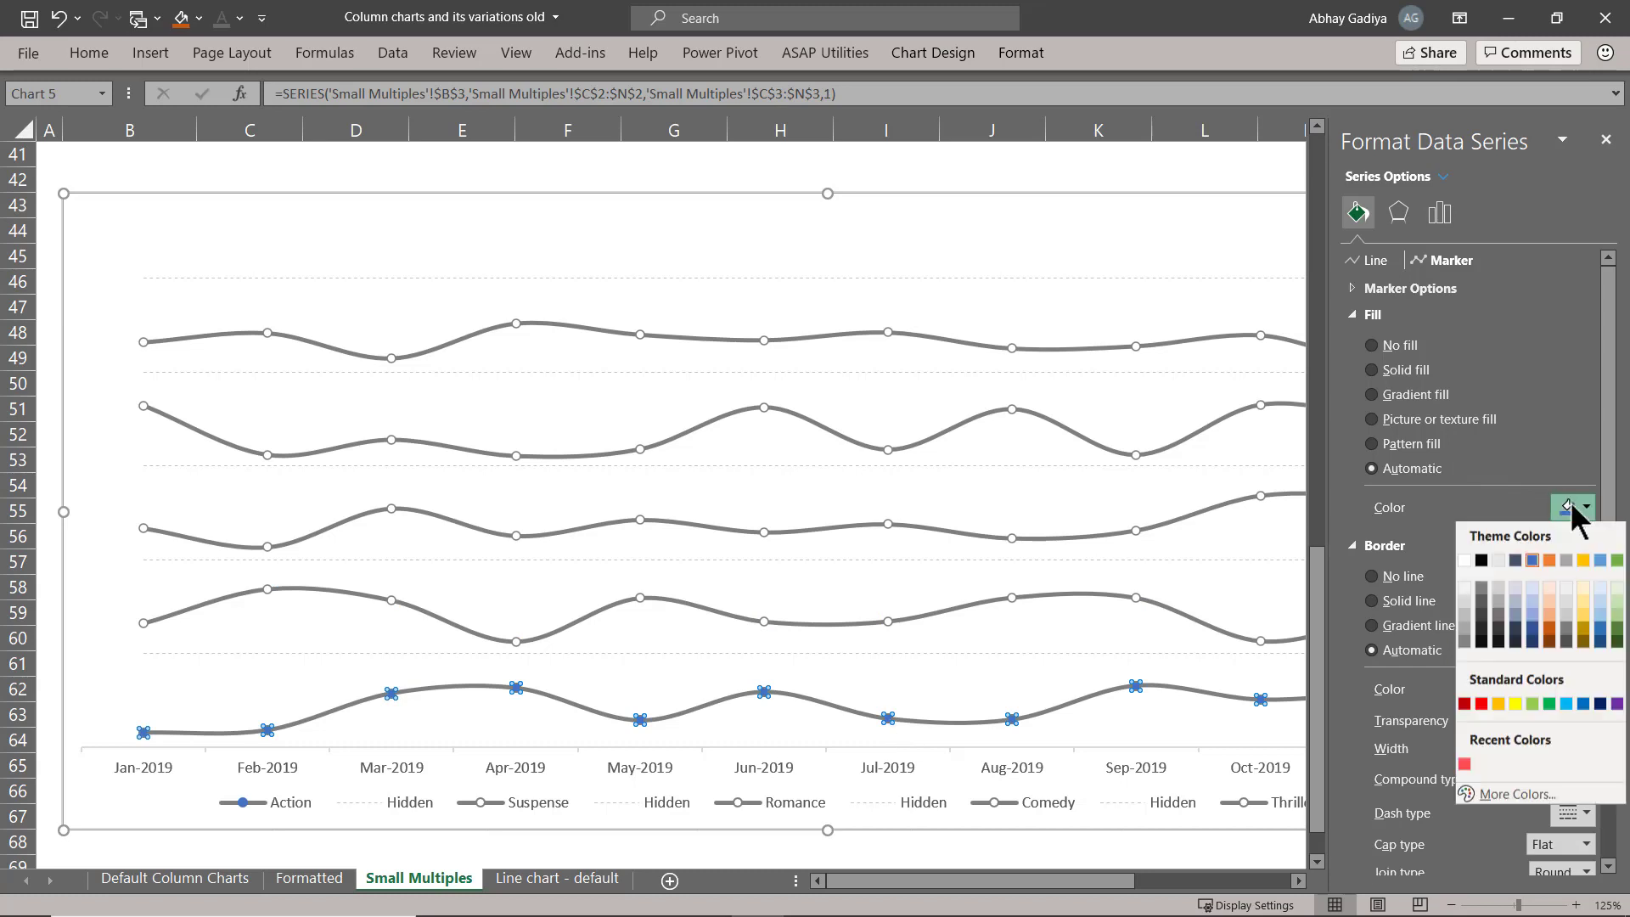
left_click(1464, 558)
left_click(1572, 716)
left_click(1491, 509)
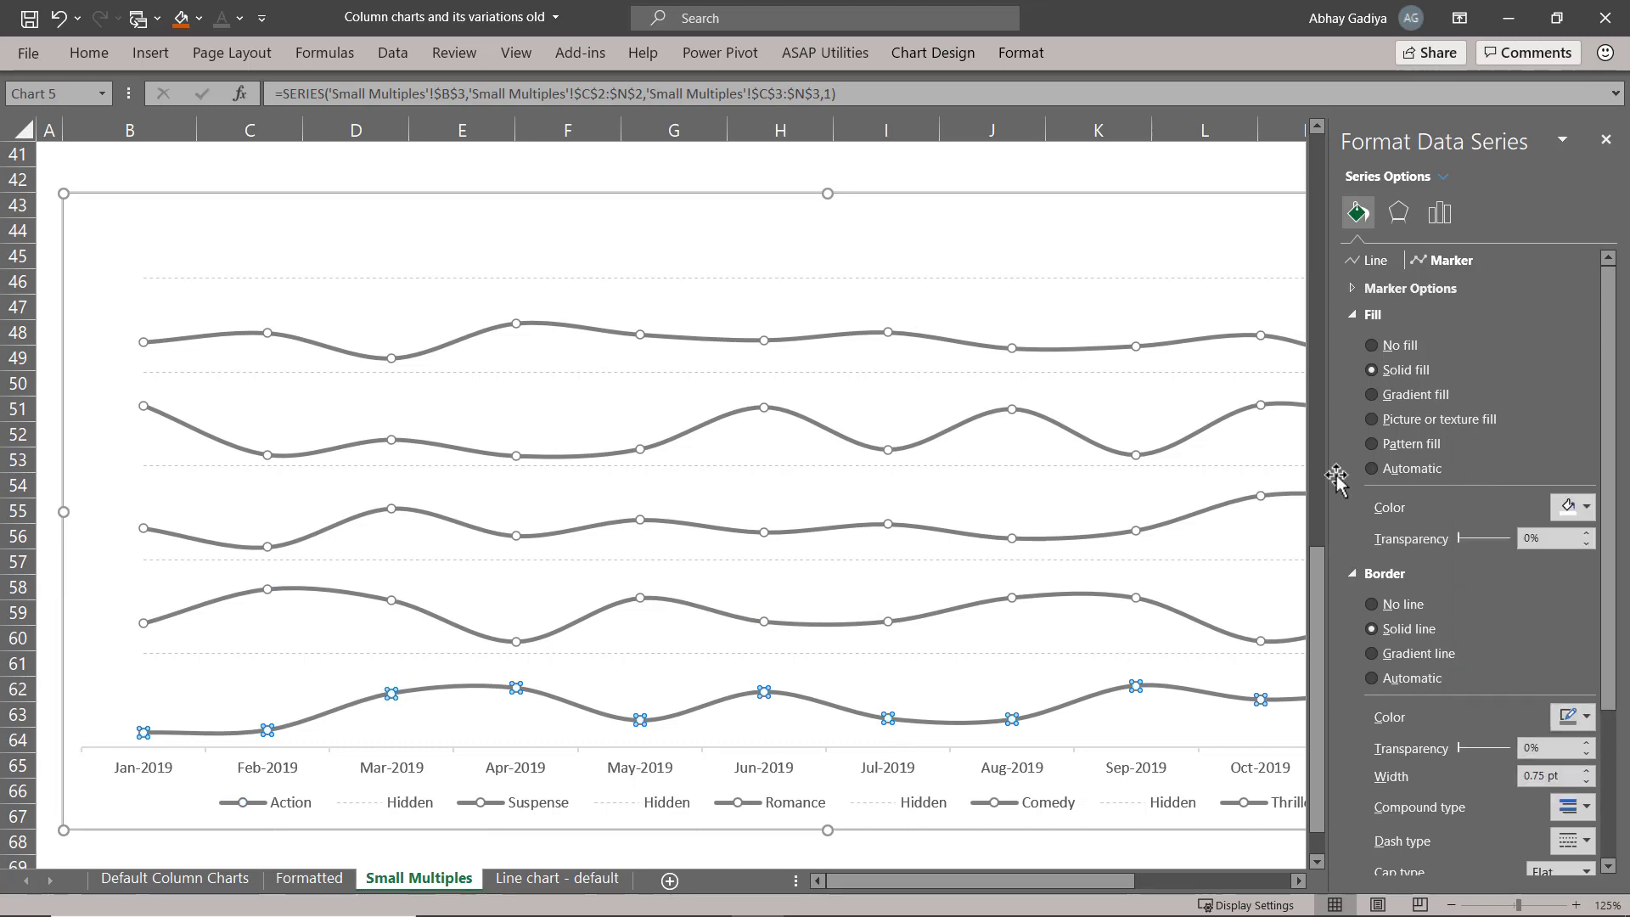
Narrow the line chart's plot area from its left edge to about column C, making room for category labels.
left_click(683, 424)
left_click_drag(84, 481, 187, 481)
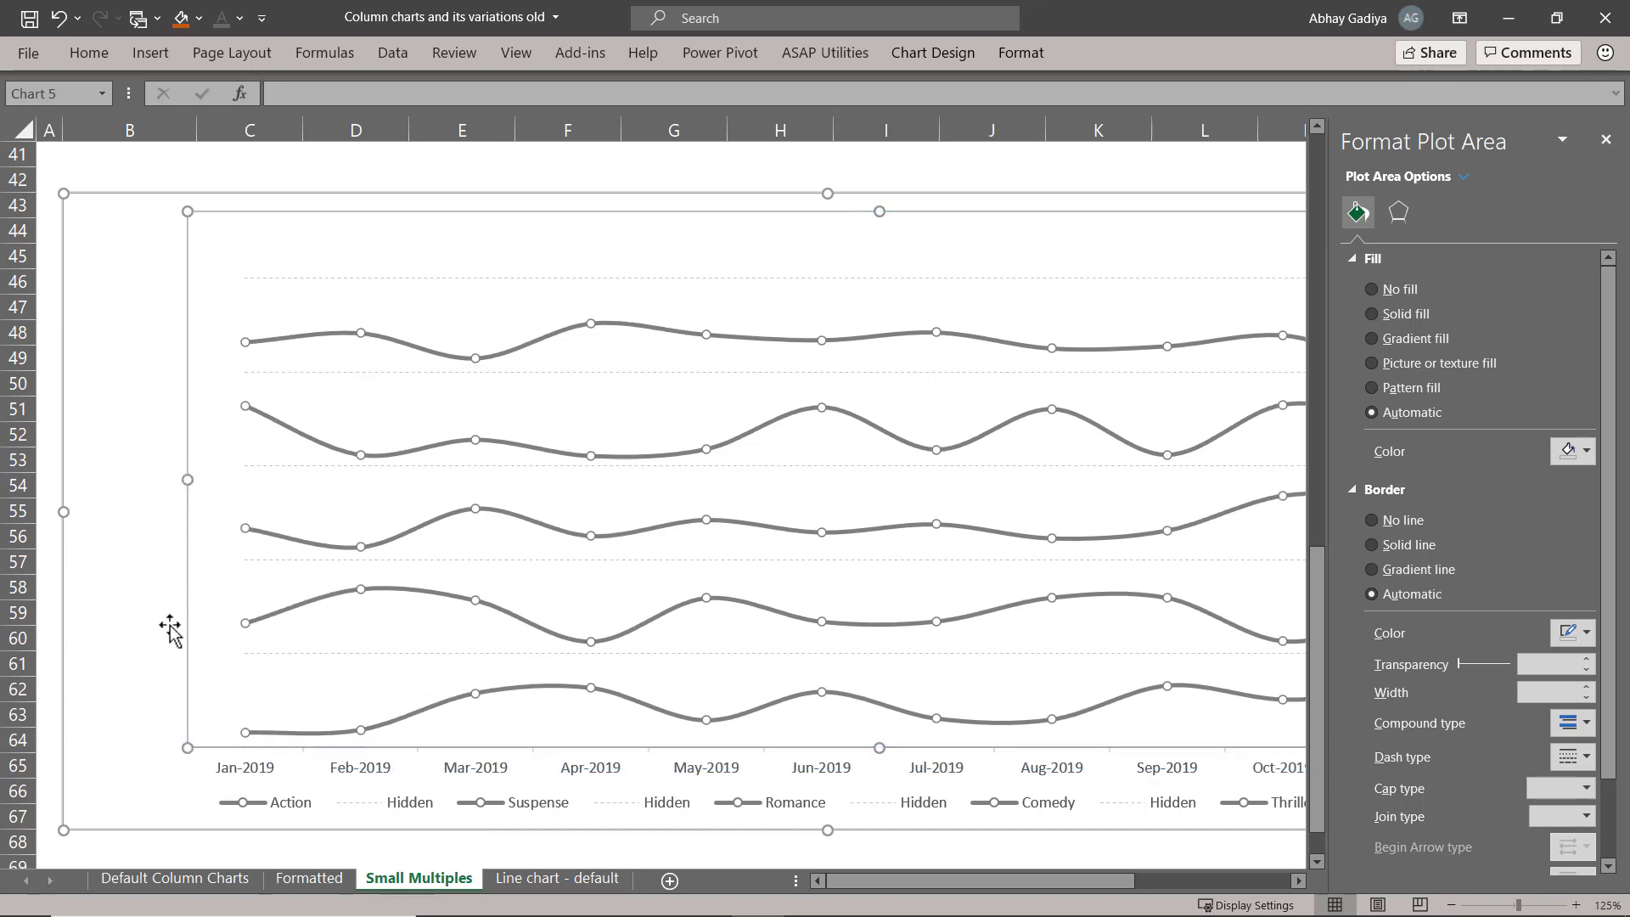
left_click(156, 726)
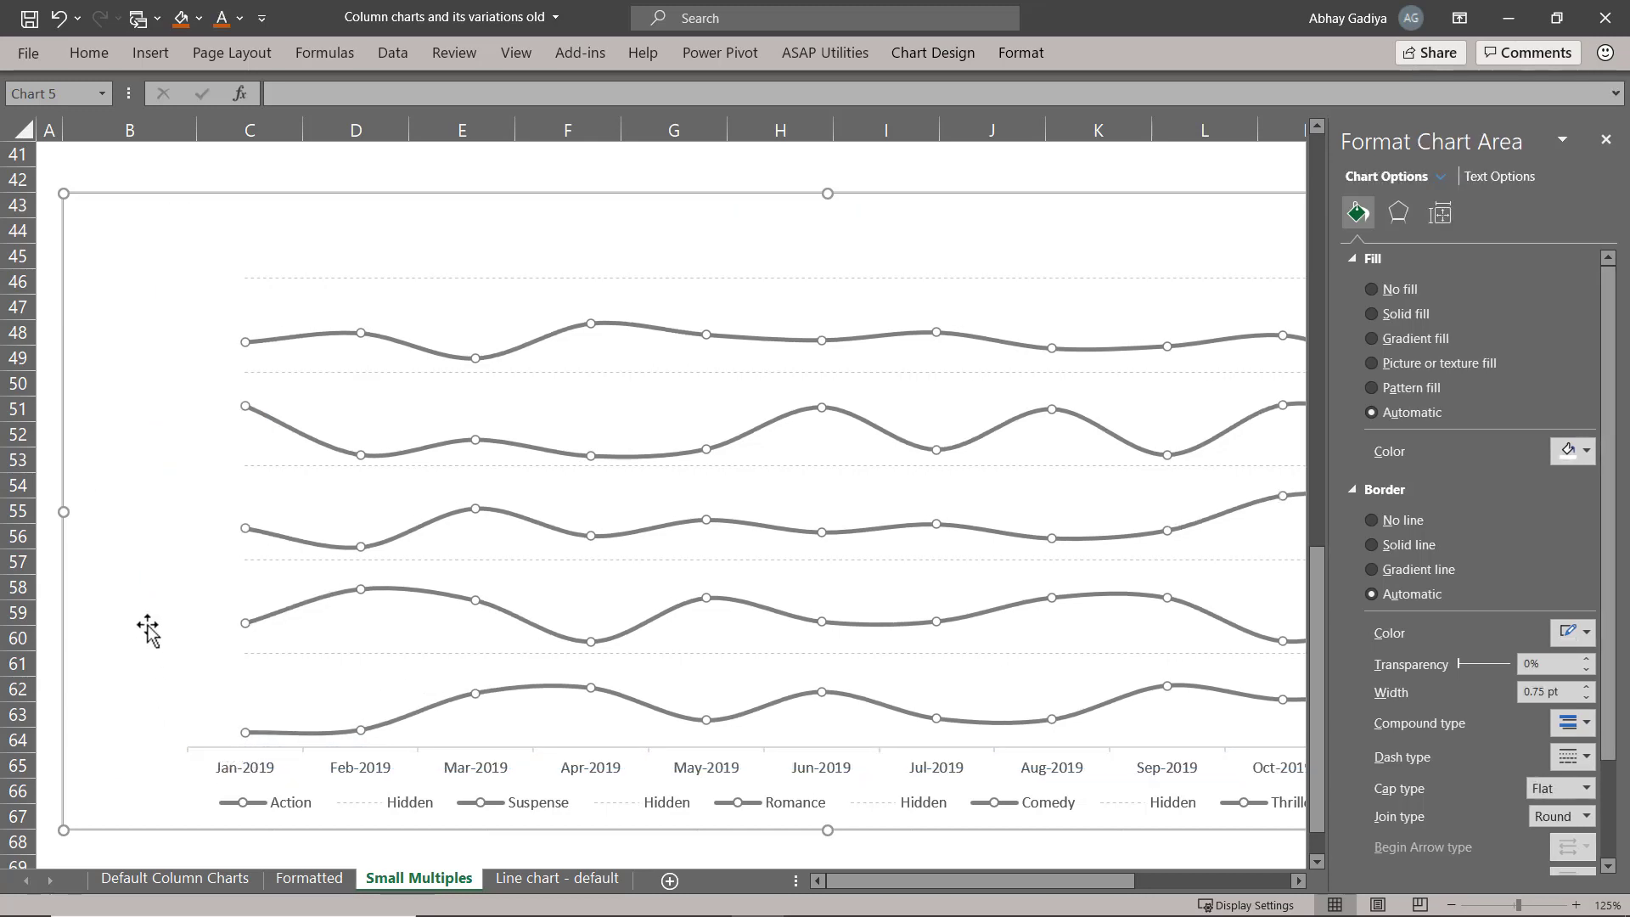
Copy the Action, Suspense, Romance, Comedy and Thriller text boxes from the column chart and paste them into the line chart.
scroll(147, 629, "up", 9)
left_click(165, 797)
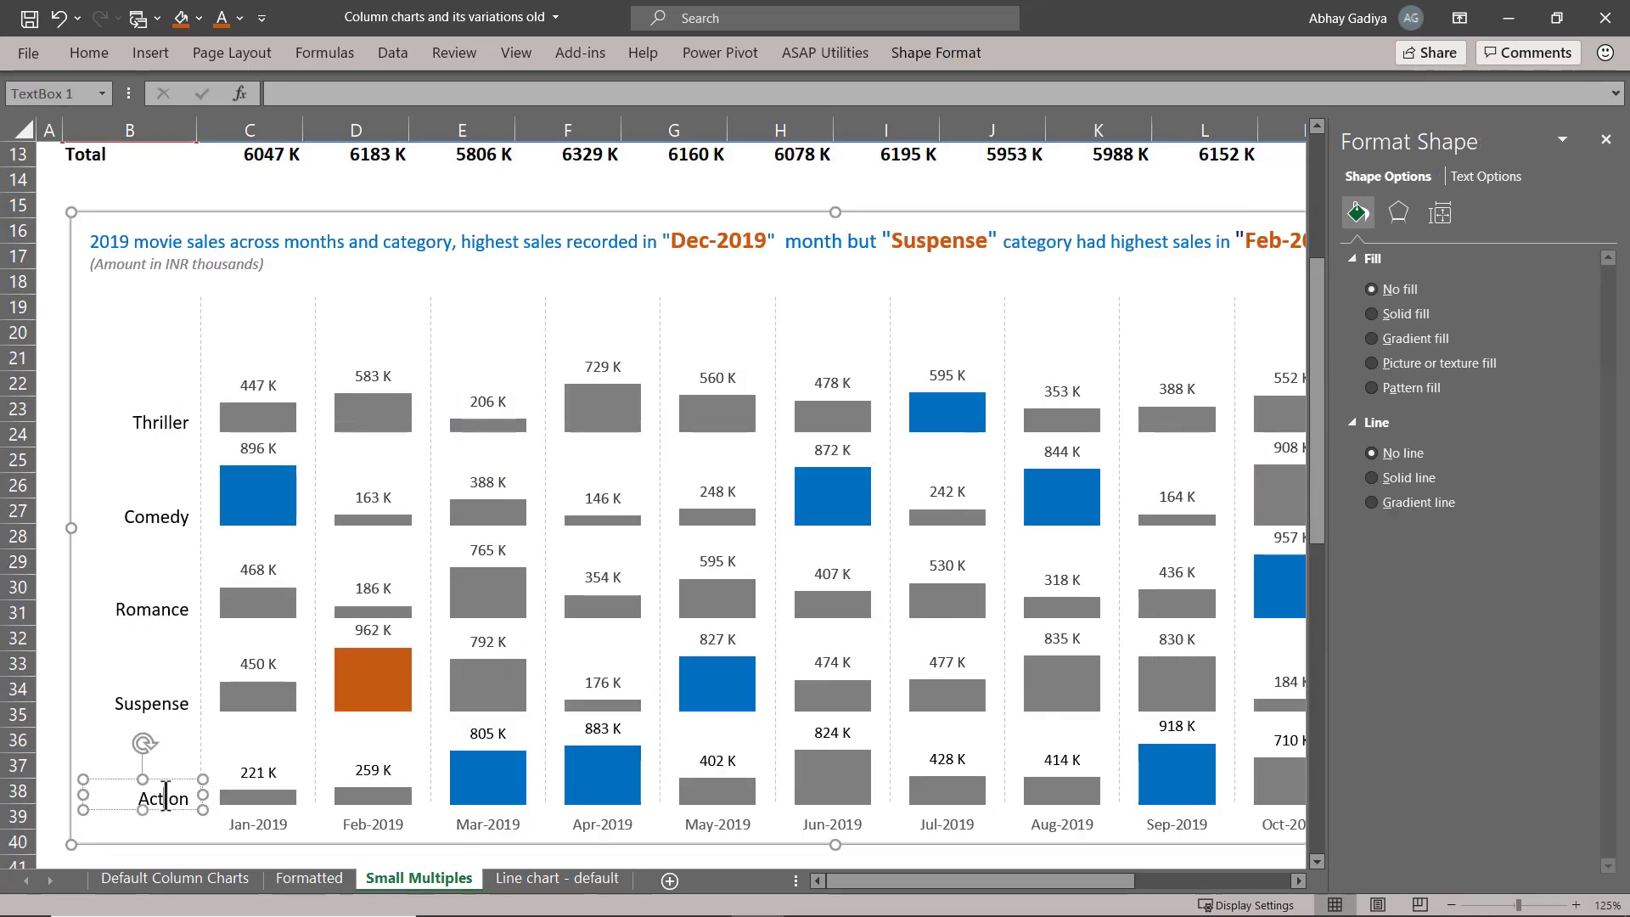
left_click(171, 690, "shift")
left_click(166, 609, "shift")
left_click(165, 518, "shift")
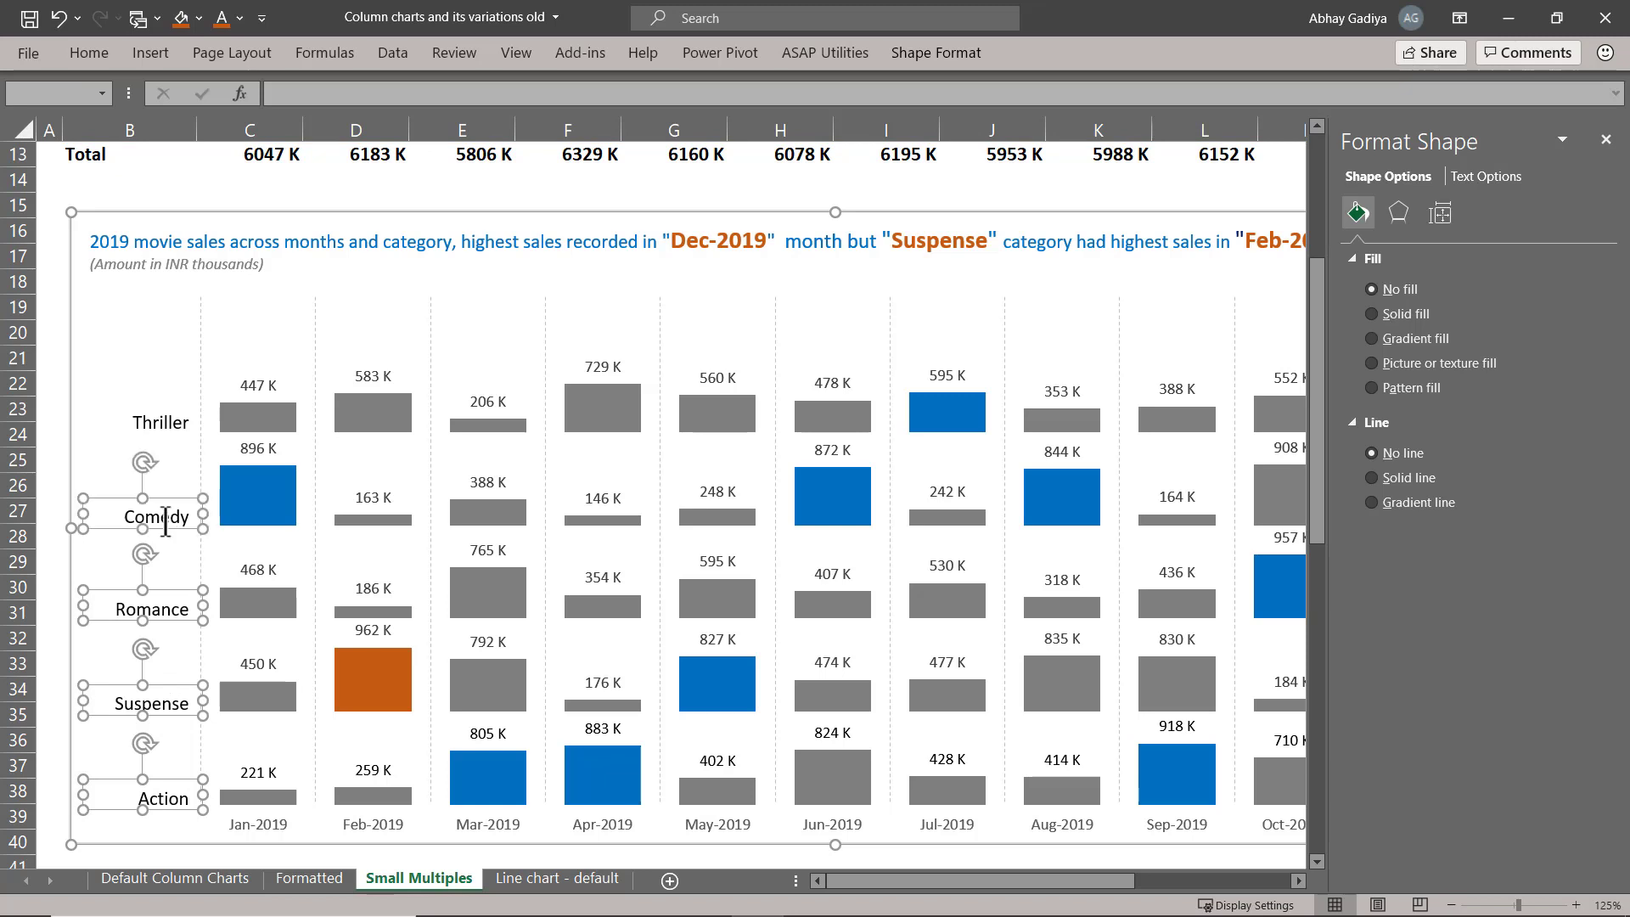
left_click(172, 420, "shift")
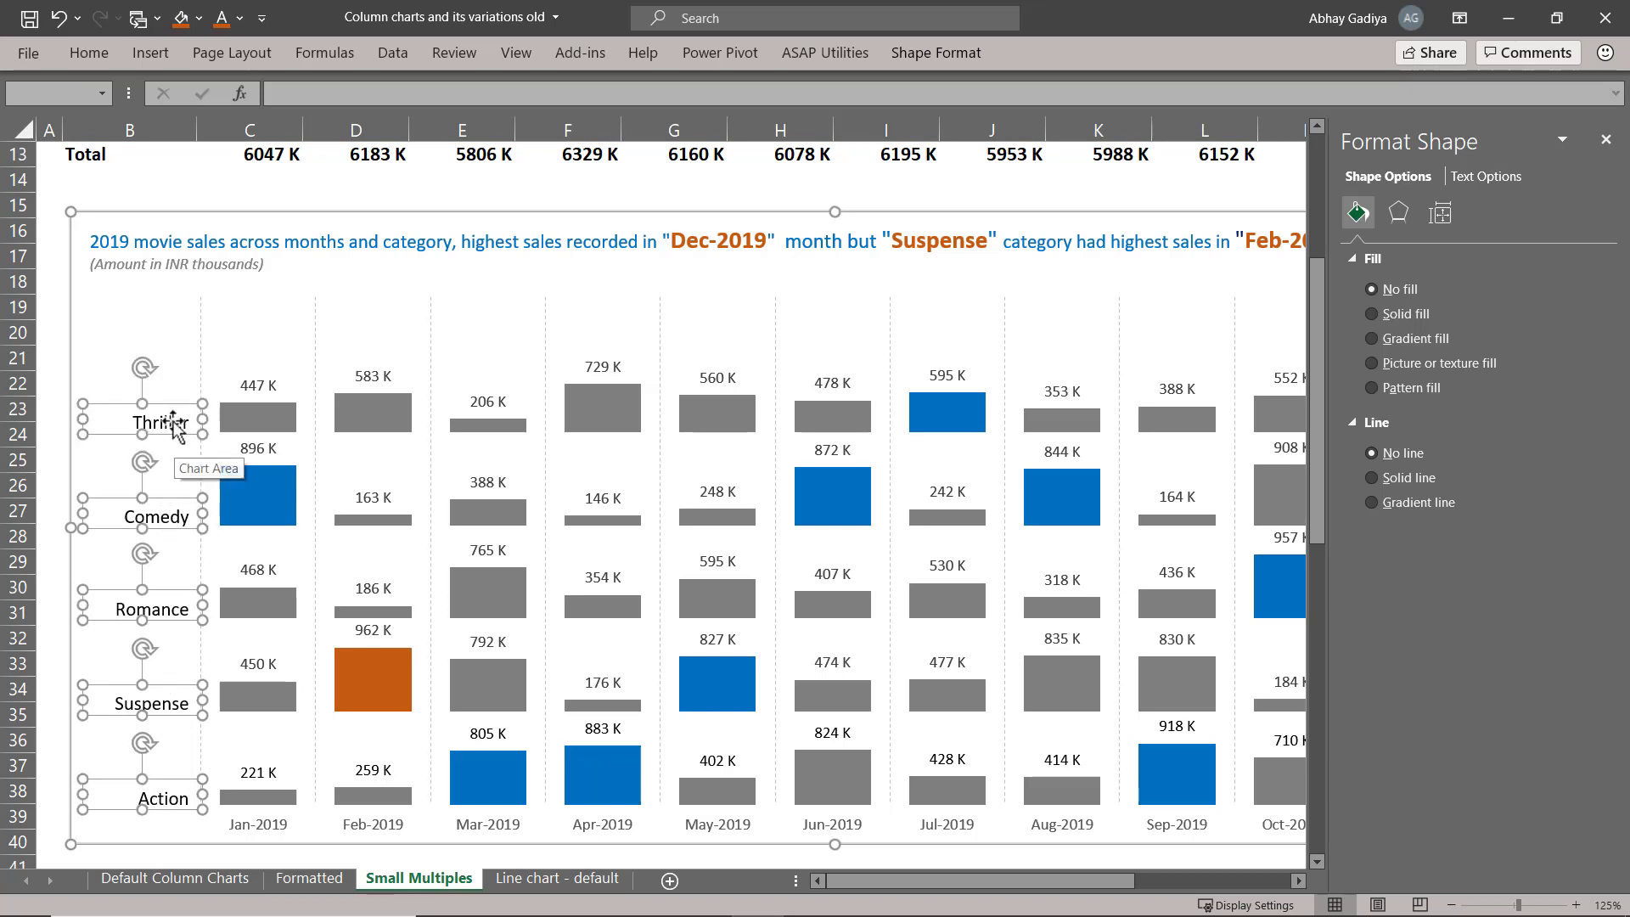
scroll(179, 510, "down", 9)
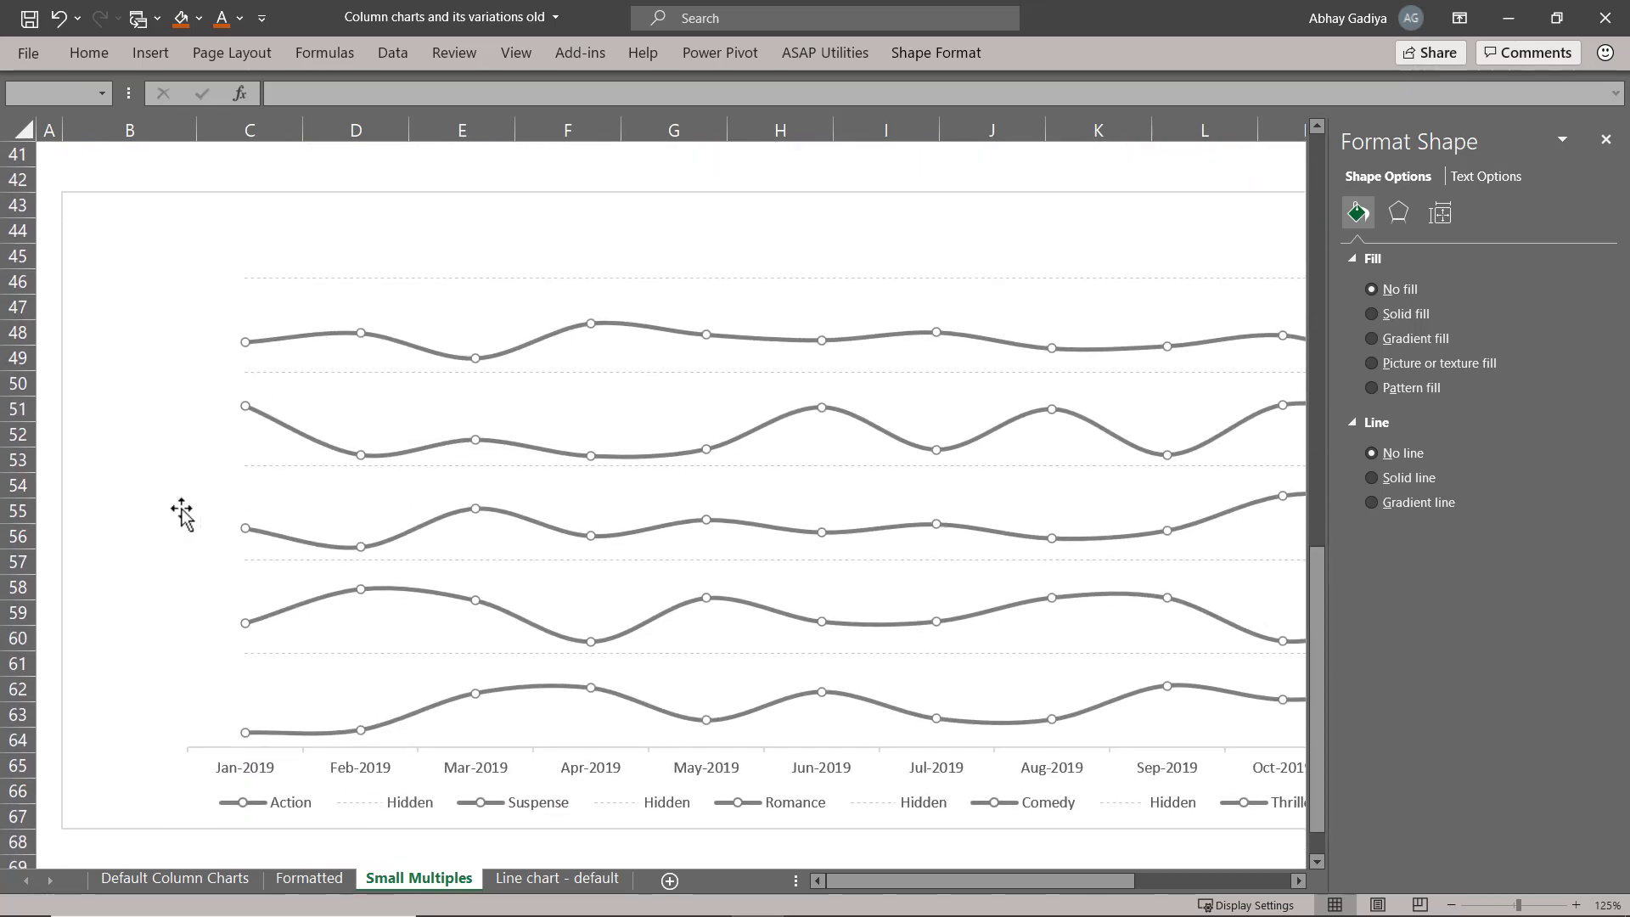
left_click(195, 286)
left_click(118, 293)
key("ctrl+v")
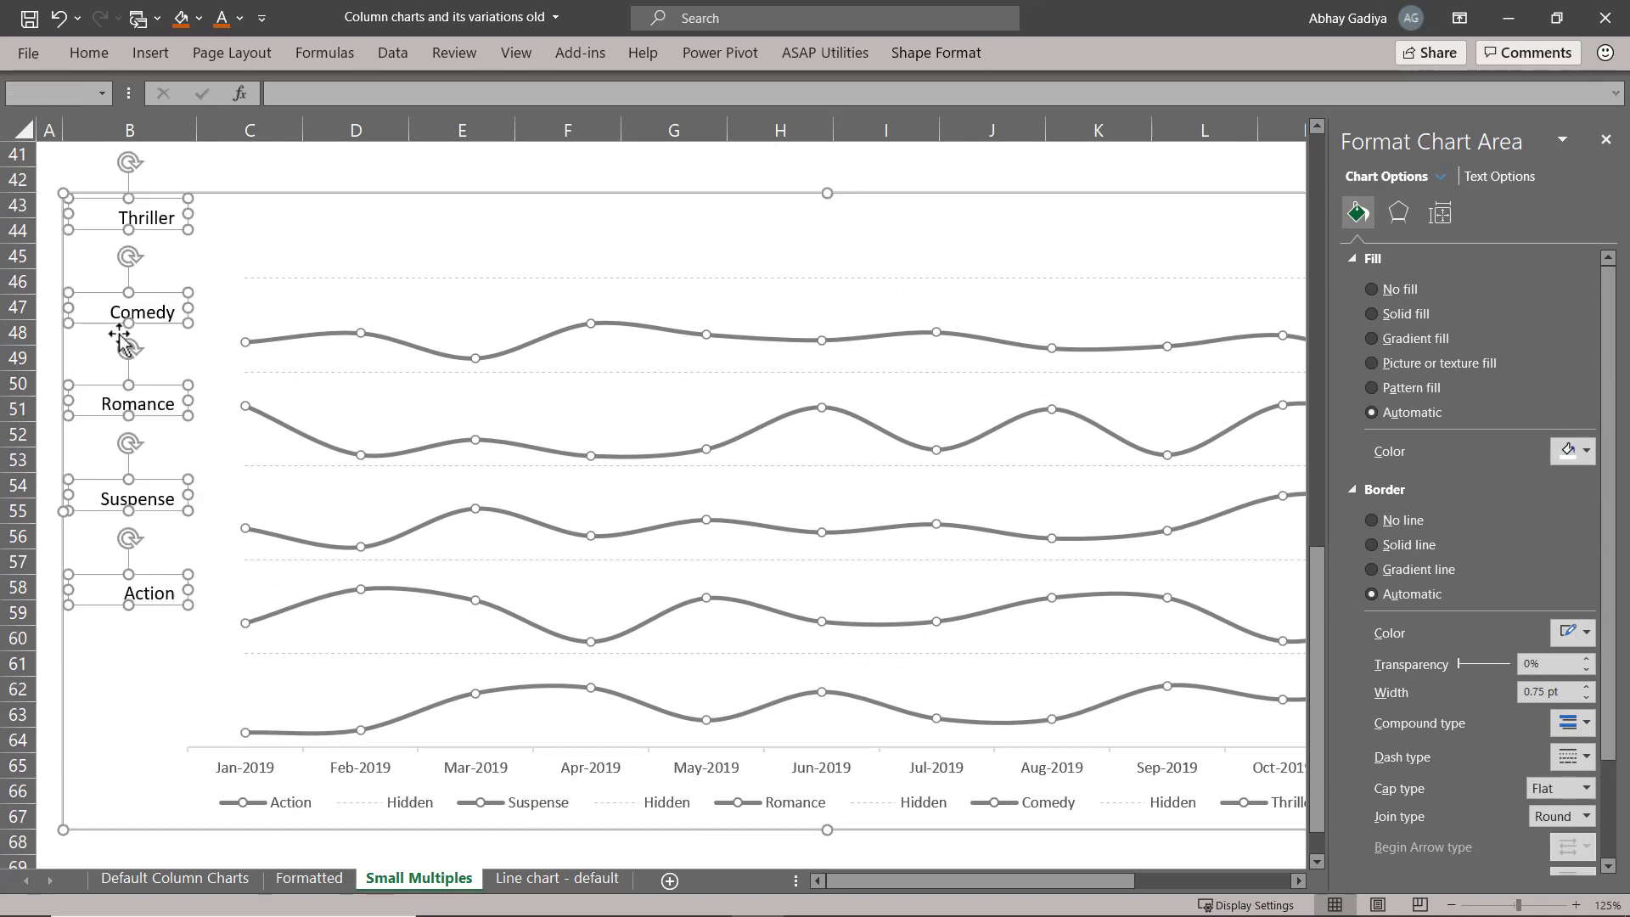
Move the pasted category labels together so they sit just before the start of the lines, with Action beside the lowest line.
left_click_drag(159, 573, 206, 712)
left_click(165, 591)
key("ctrl+z")
key("Up")
key("Right")
key("Right")
key("Right")
key("Right")
key("Right")
key("Right")
key("Right")
key("Right")
key("Down")
key("Down")
key("Left")
key("Left")
key("Left")
key("Left")
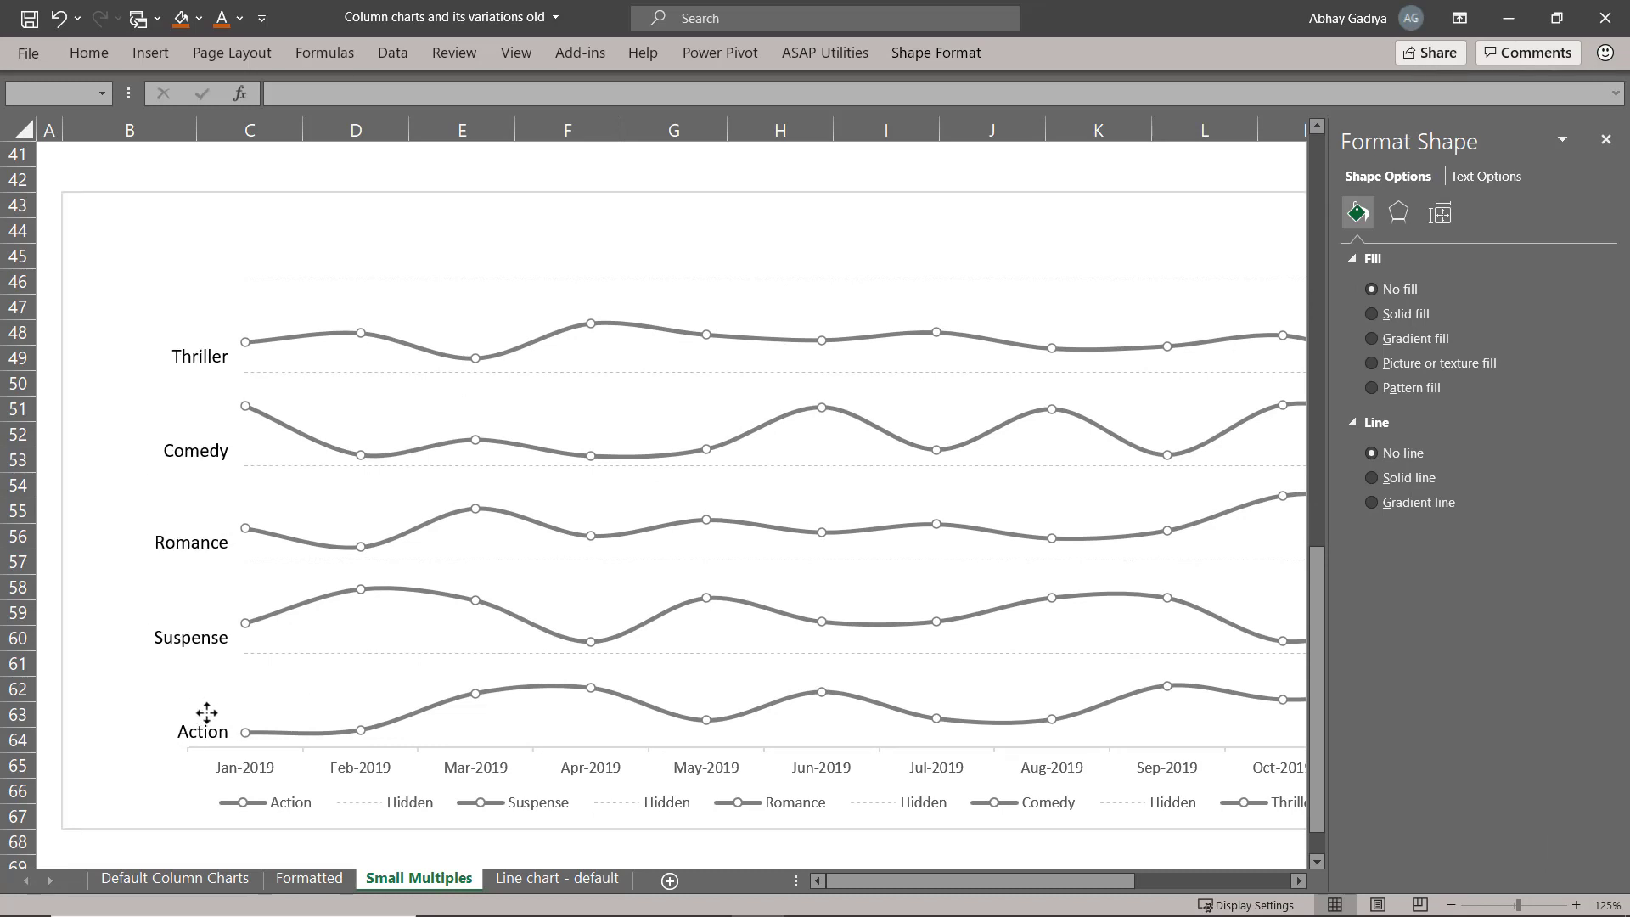
key("Right")
Align the Suspense, Romance, Comedy and Thriller labels individually with the Jan-2019 marker of their lines.
left_click(166, 667)
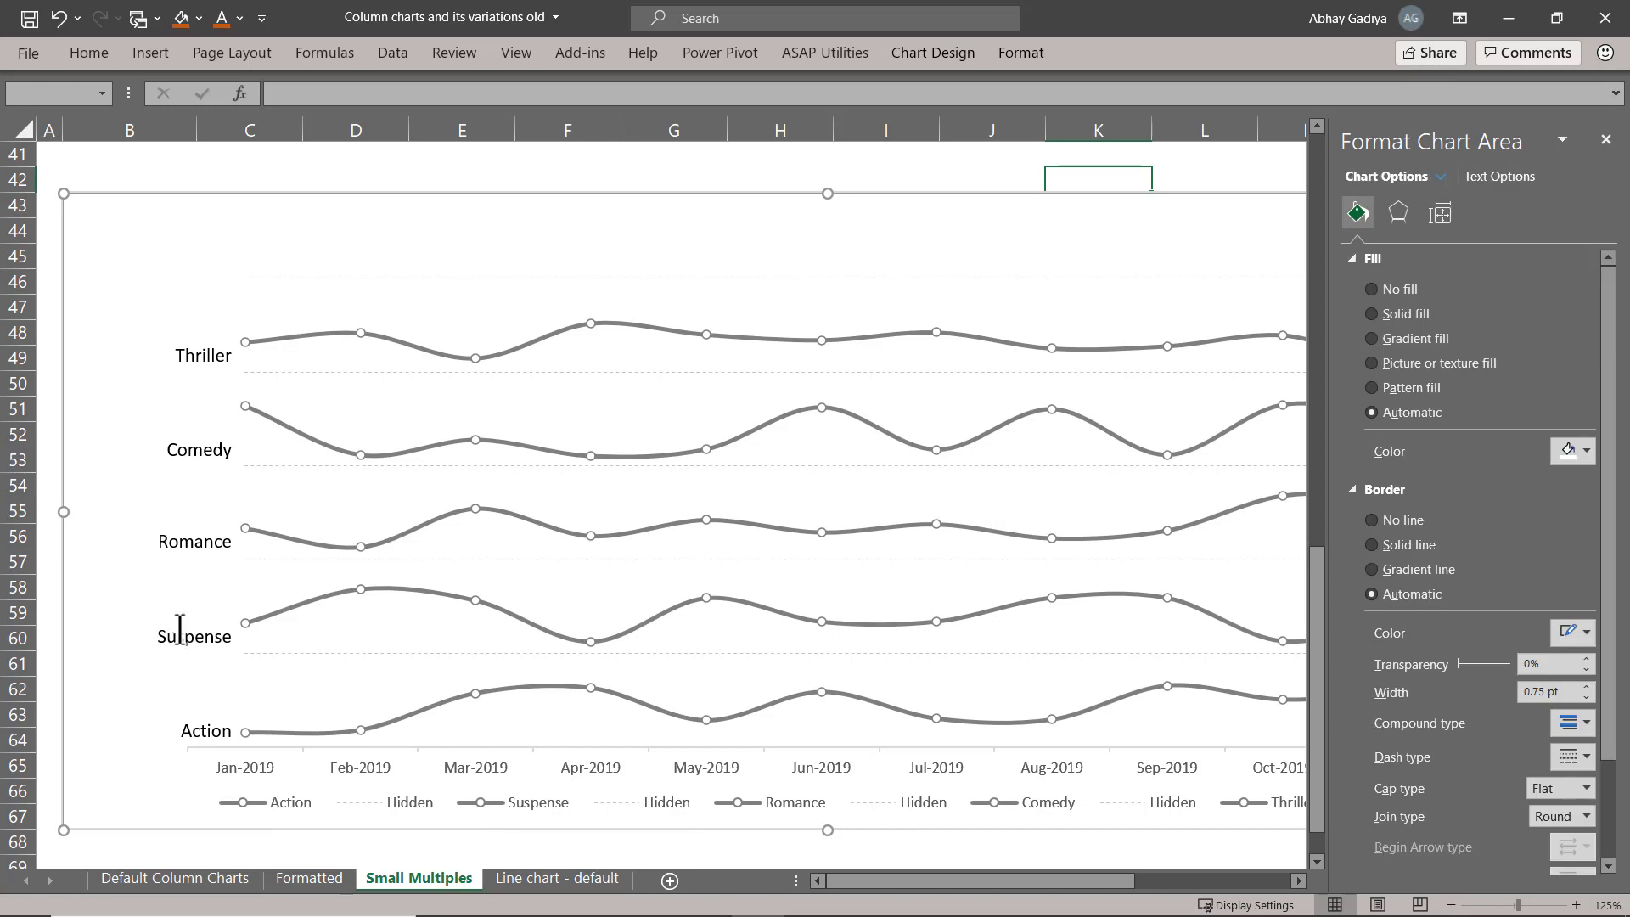
left_click(180, 635)
left_click_drag(205, 618, 204, 605)
left_click(200, 536)
left_click_drag(203, 520, 201, 512)
key("ctrl+z")
left_click(183, 542)
left_click(207, 451)
left_click_drag(205, 430, 219, 316)
left_click(212, 352)
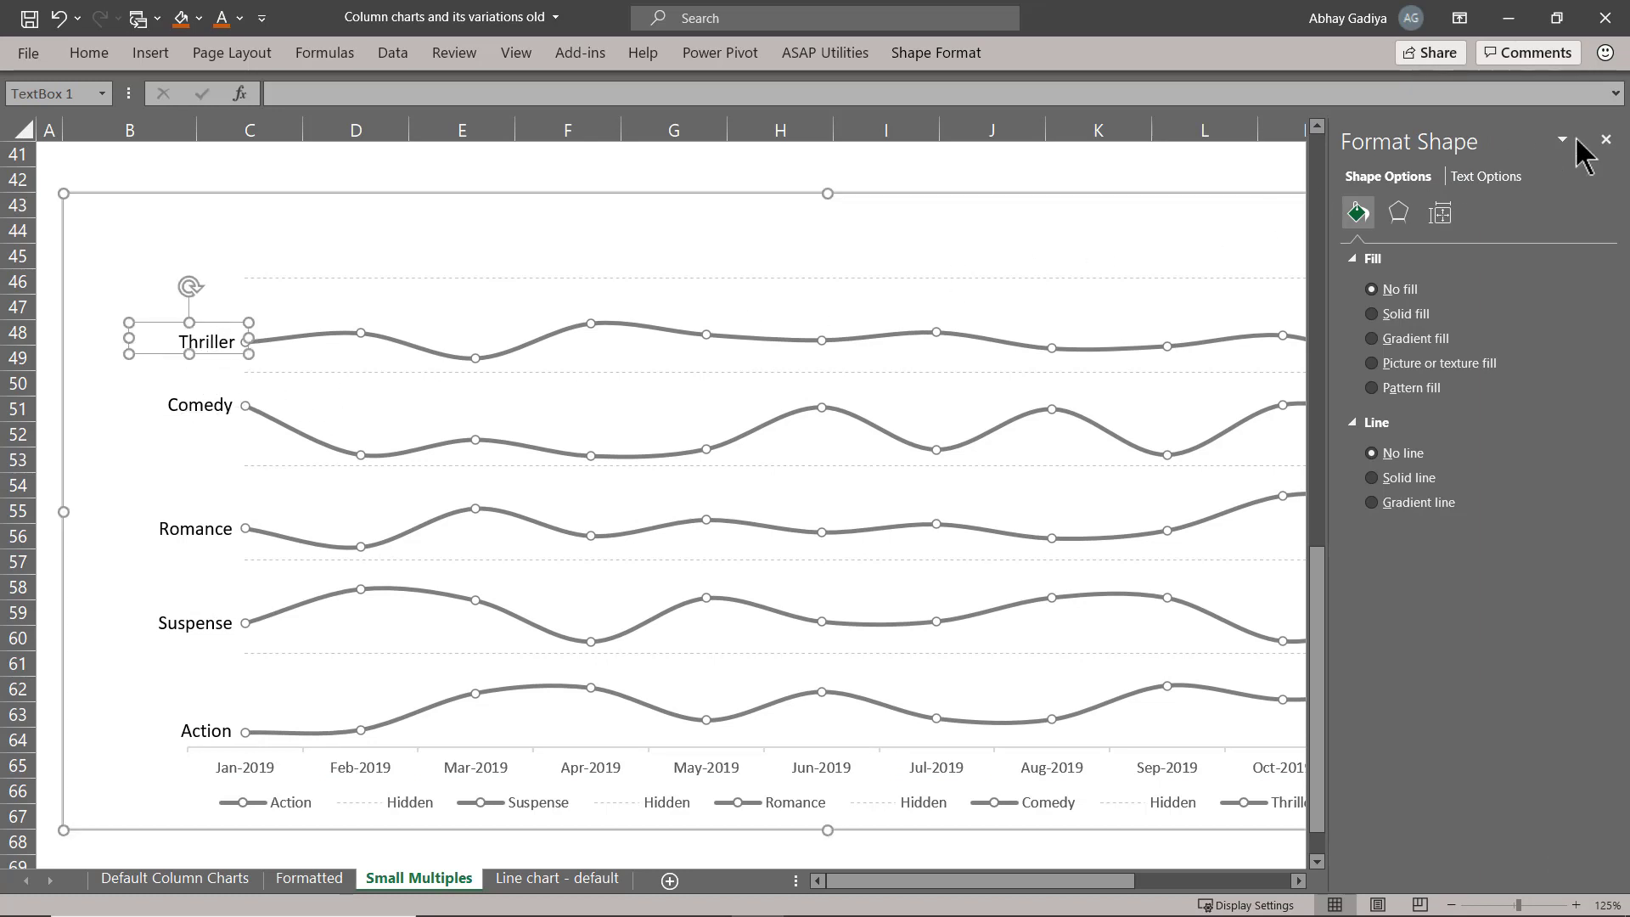
Close the formatting pane and add data labels above the points of all series in the line chart.
left_click(1605, 139)
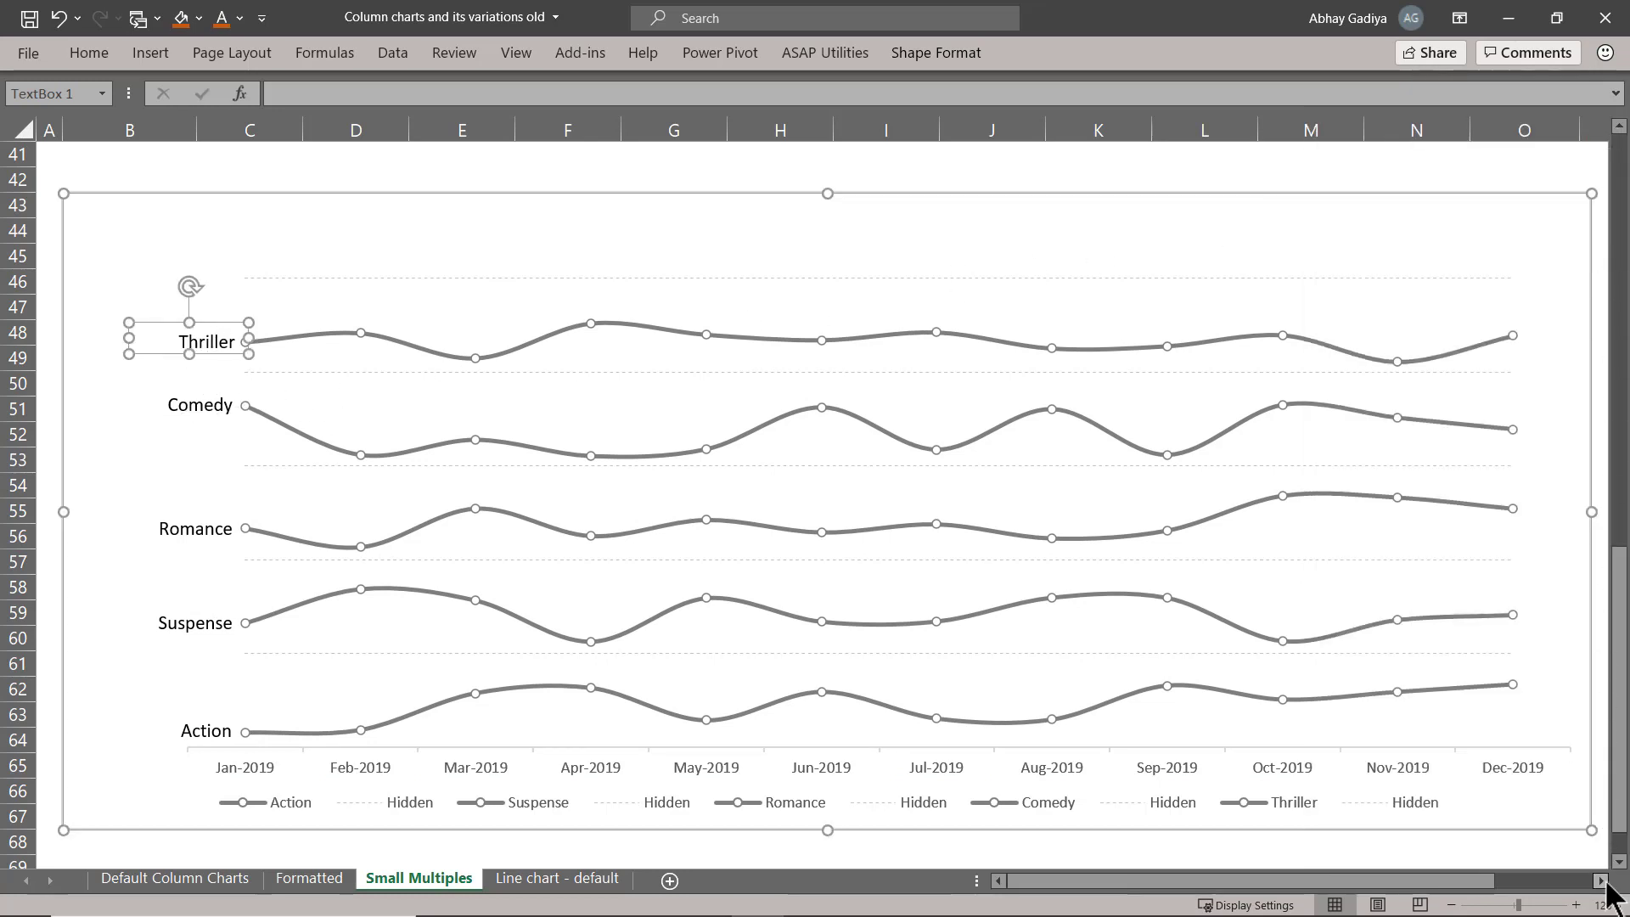
scroll(1605, 793, "right", 2)
left_click(1402, 278)
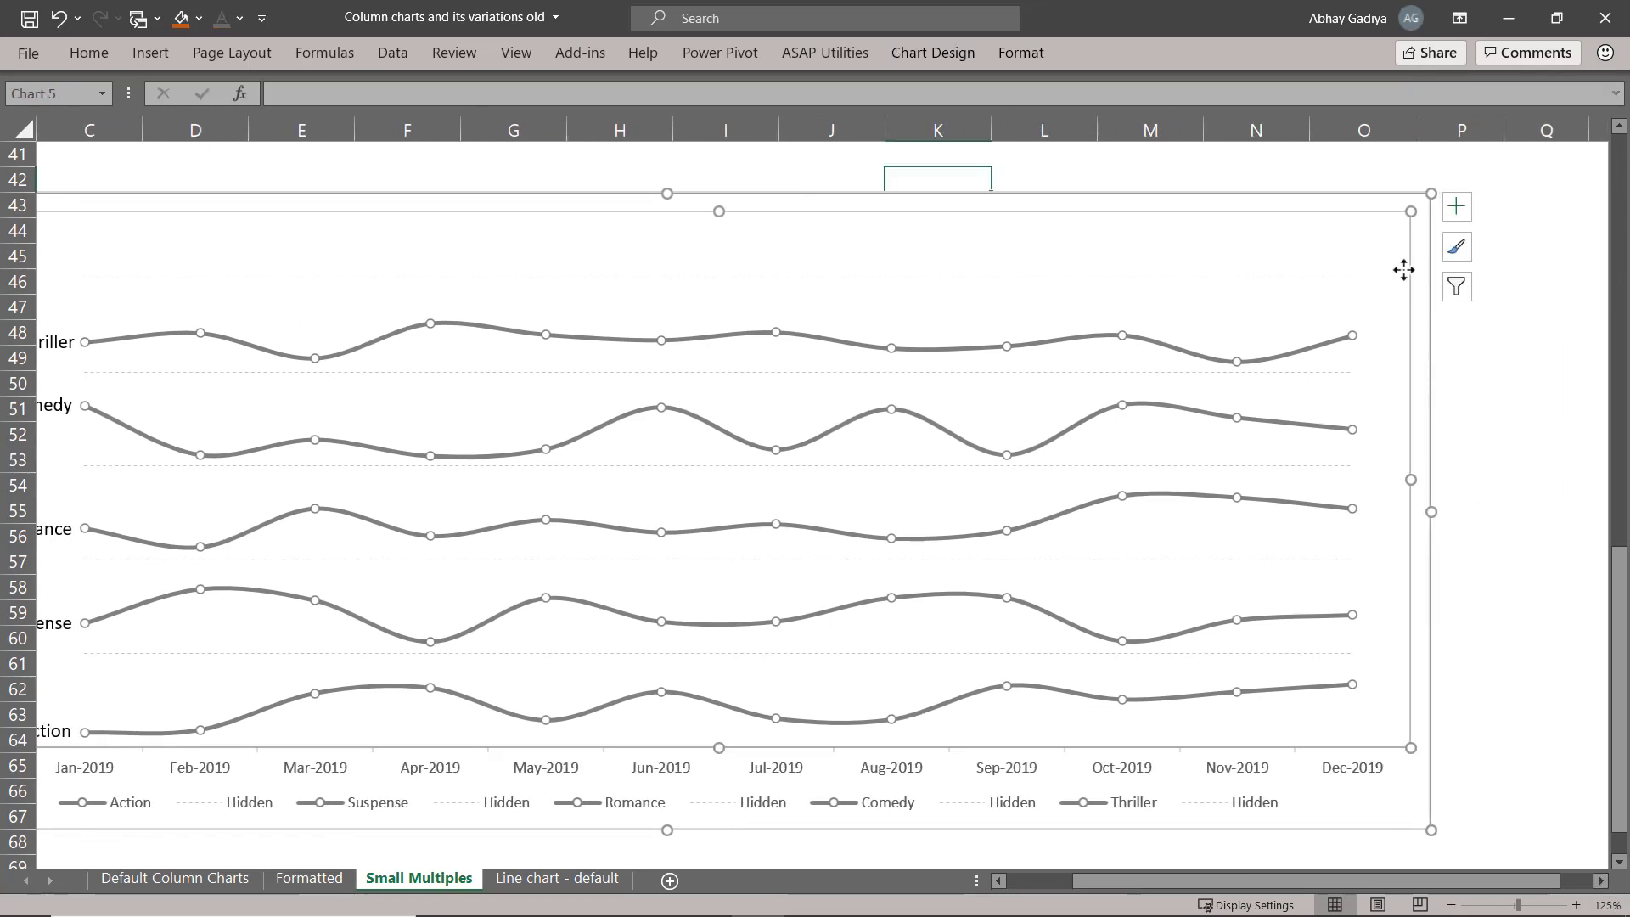
left_click(1456, 206)
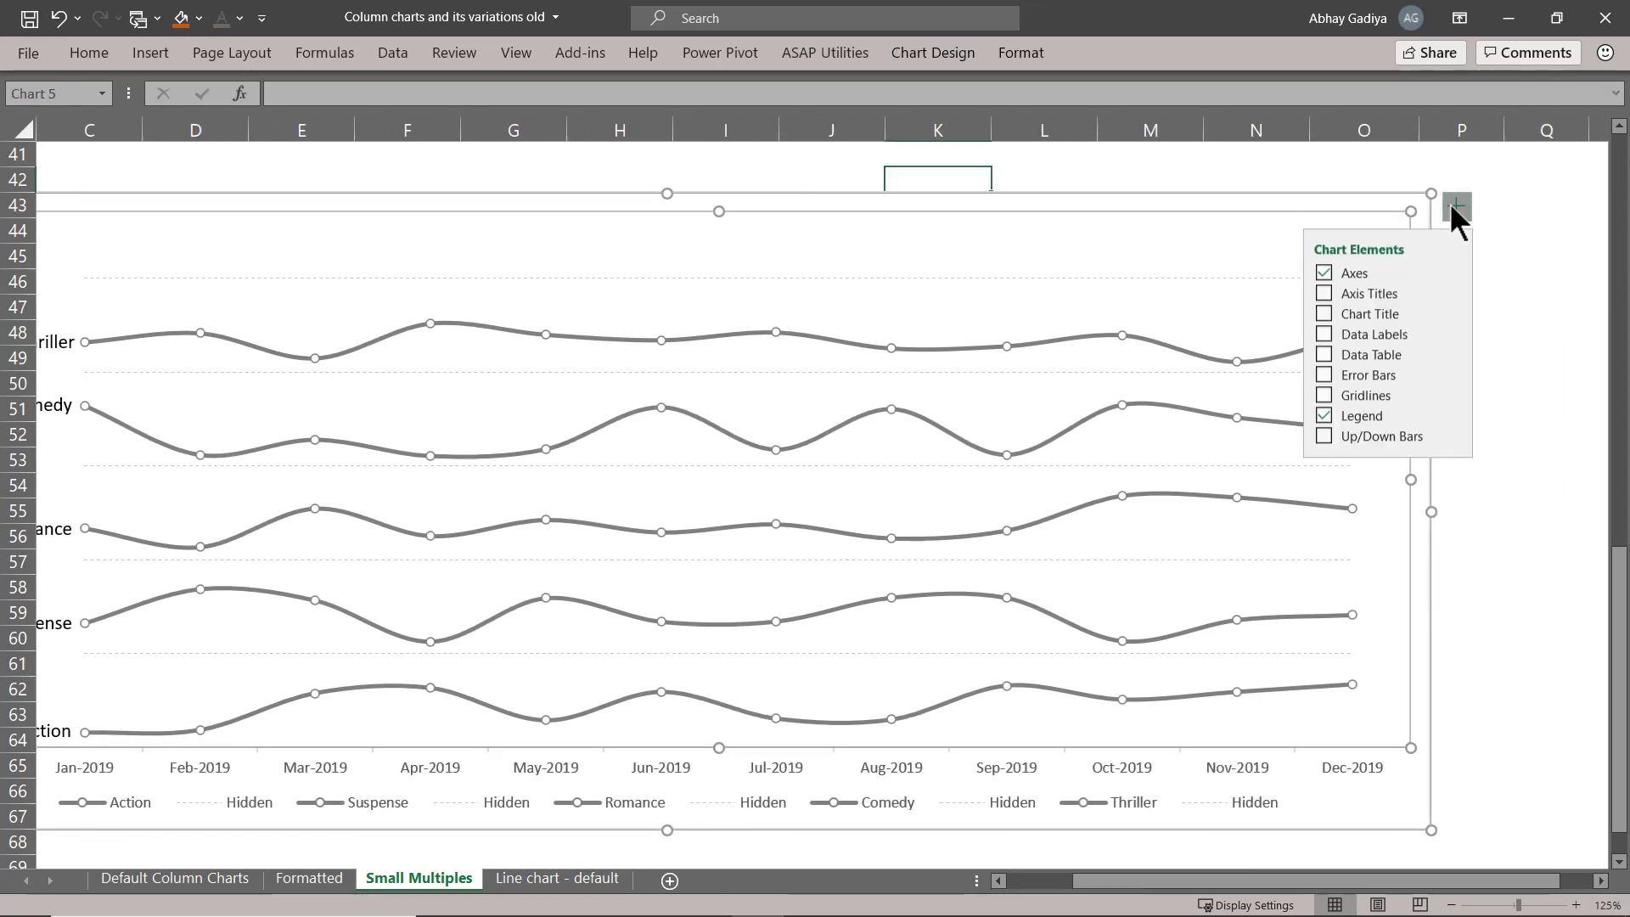
left_click(1449, 336)
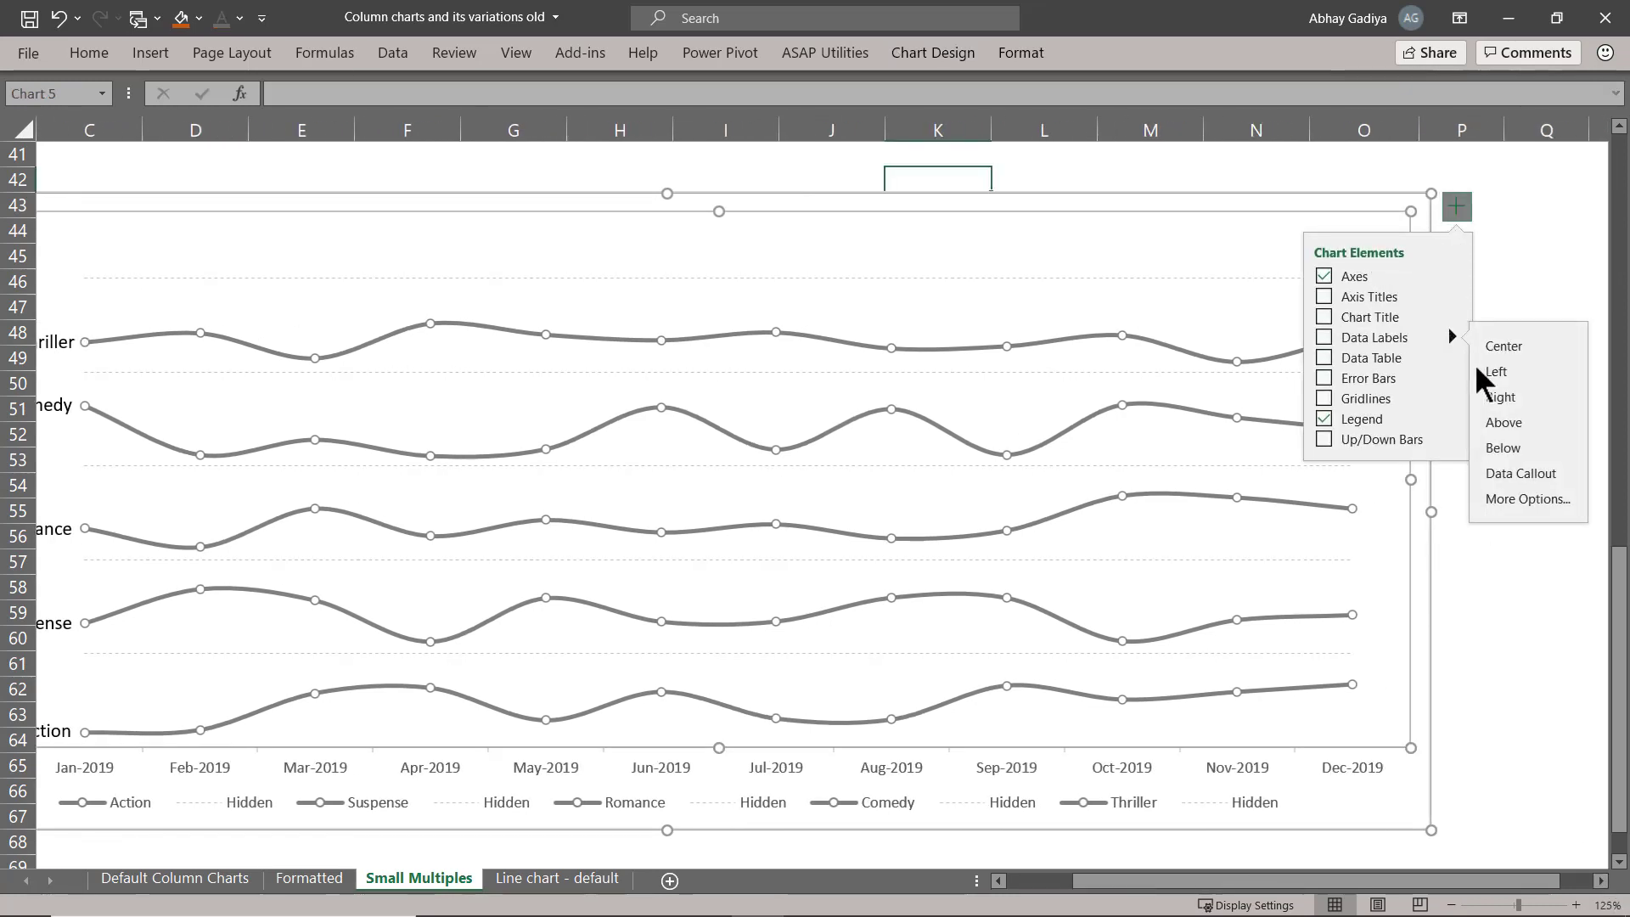
left_click(1523, 421)
left_click_drag(1408, 883, 1335, 883)
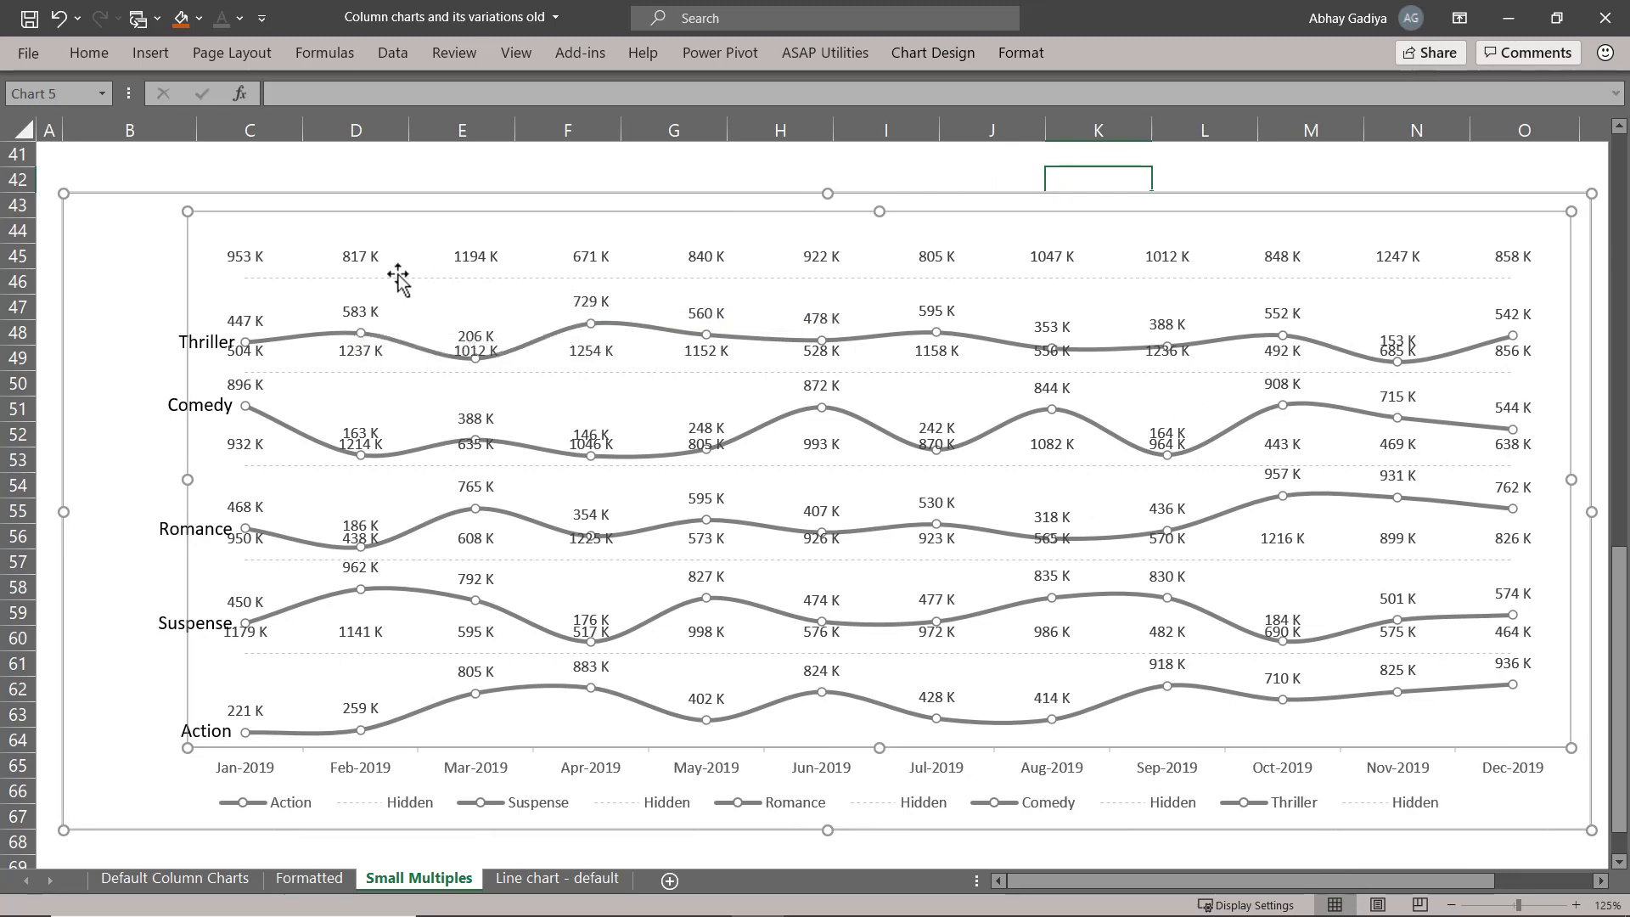
left_click(254, 258)
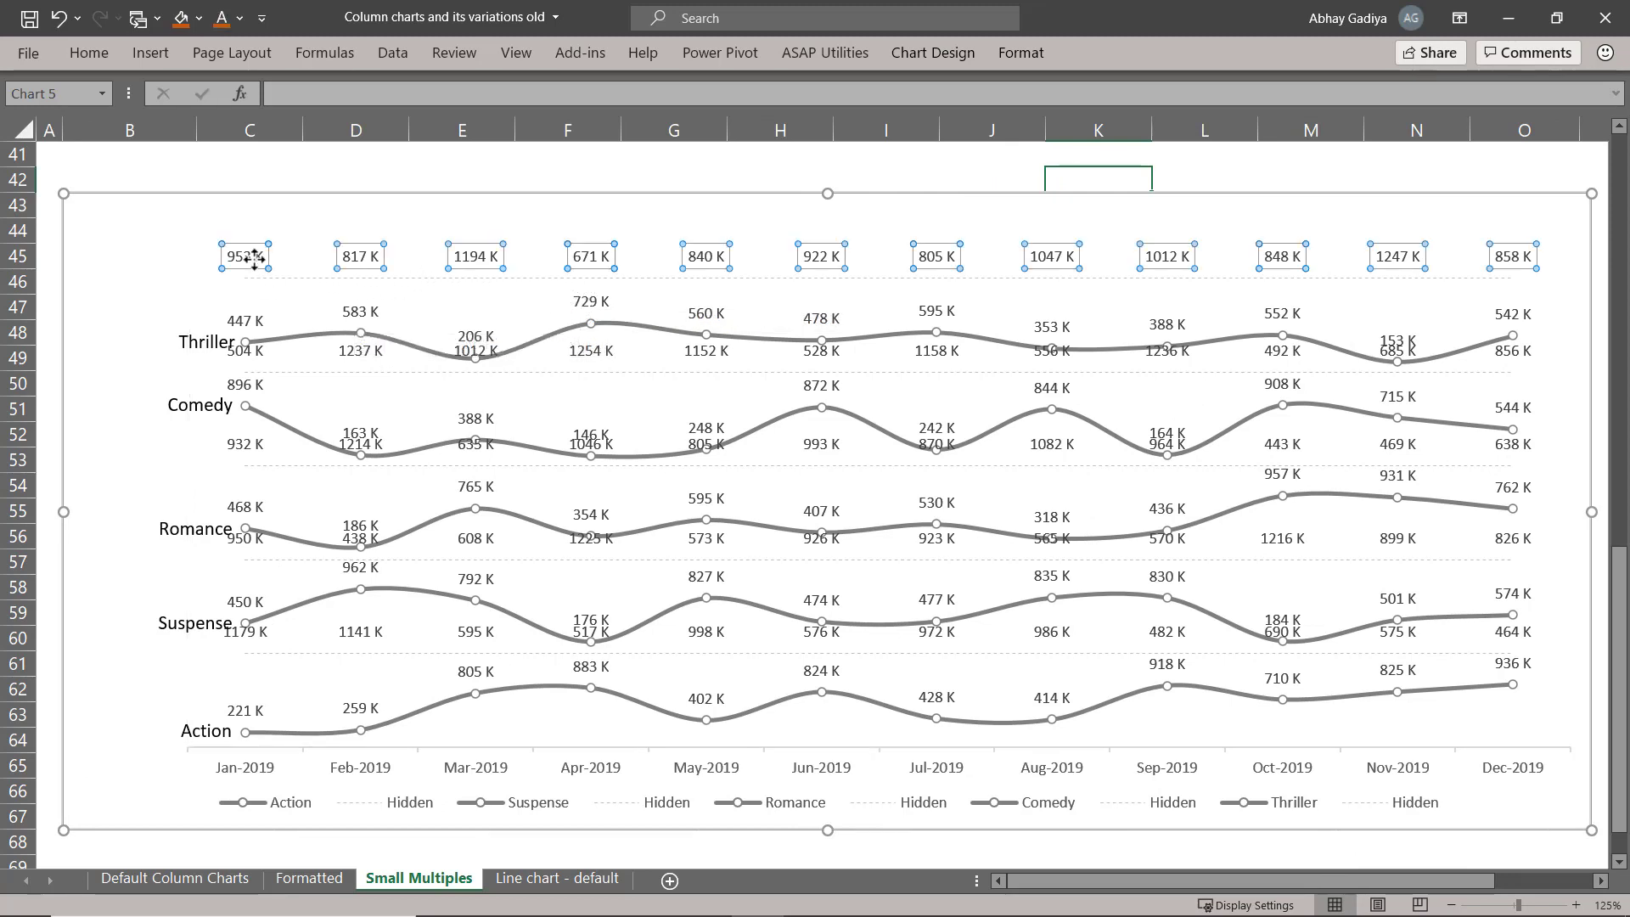
key("Delete")
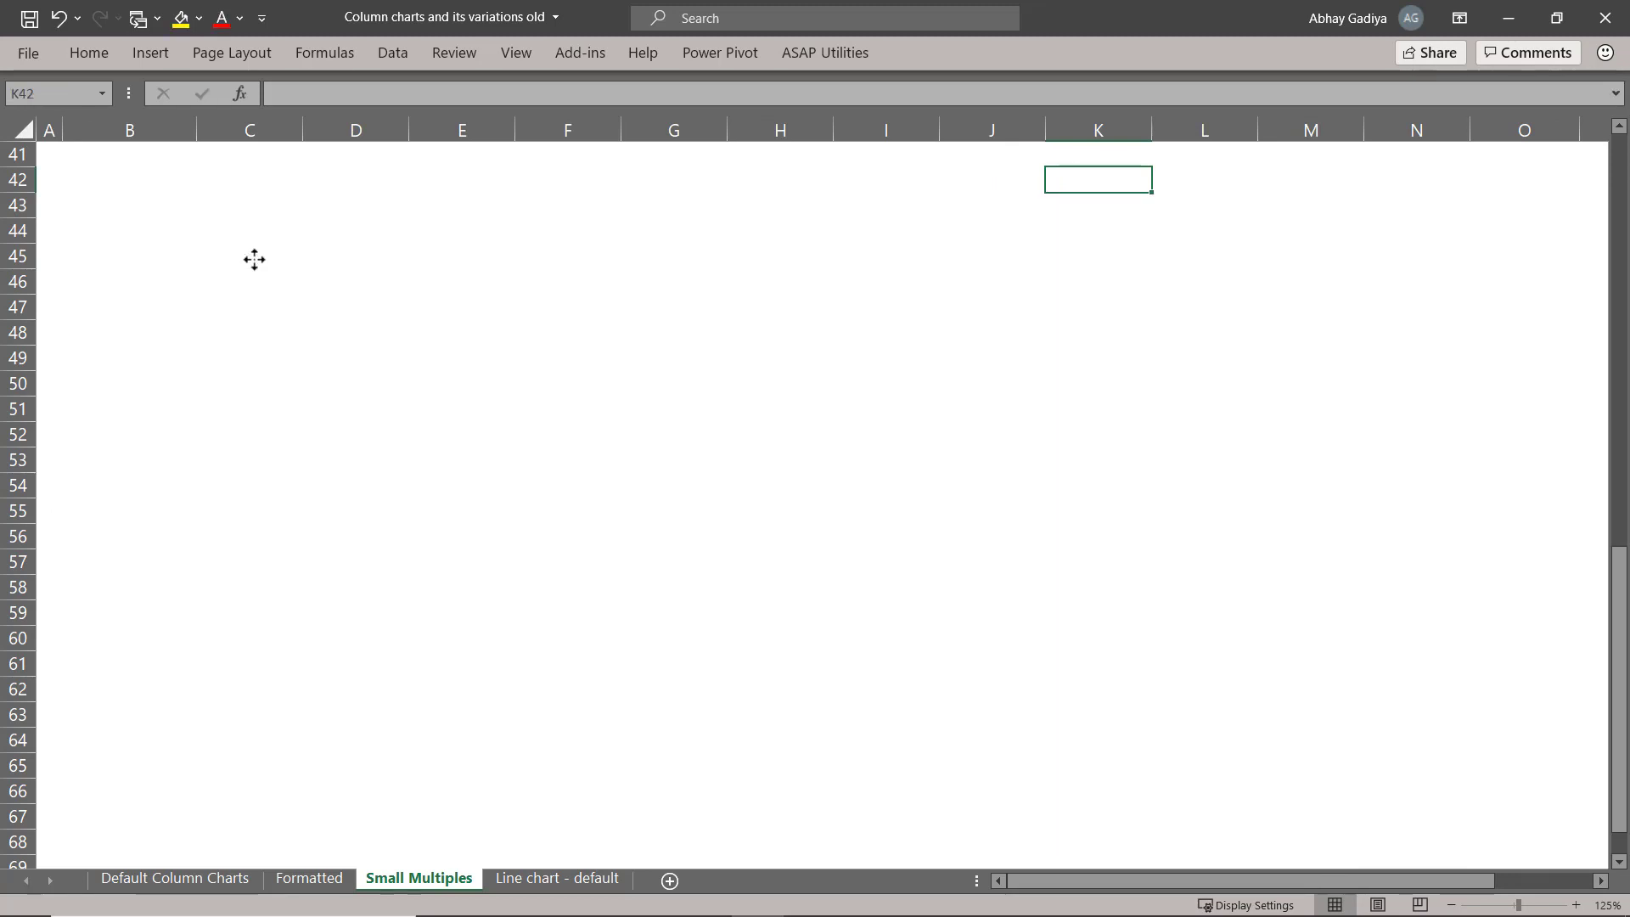
key("ctrl+z")
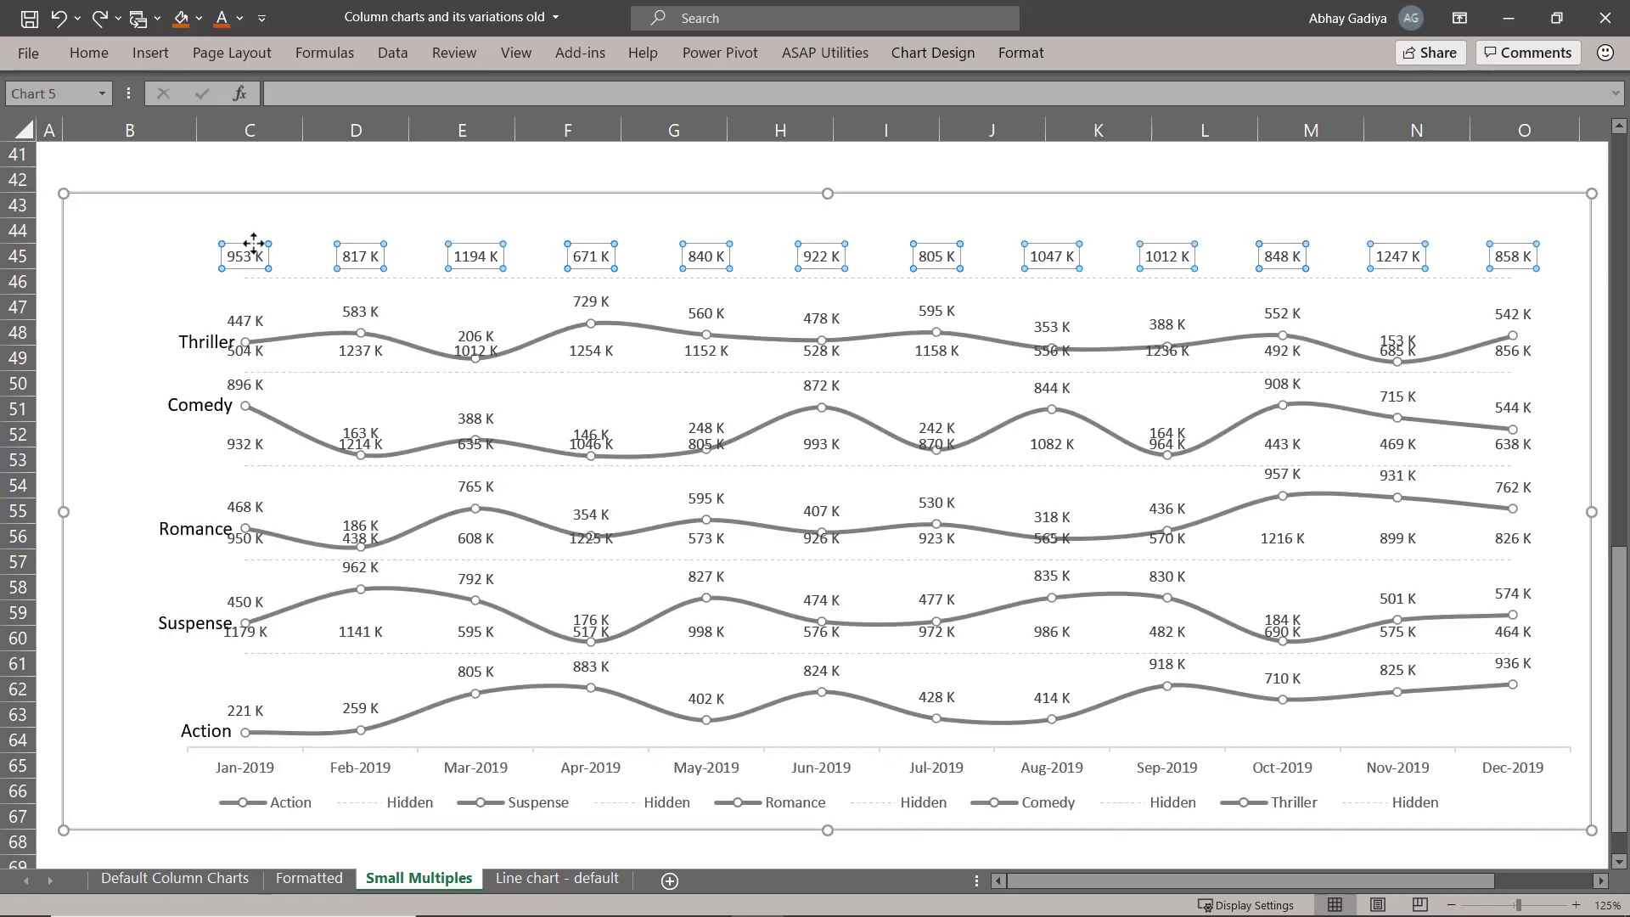
Delete the data labels of all five Hidden separator series, keeping the labels of the category lines.
left_click(249, 258)
left_click(248, 254)
key("Delete")
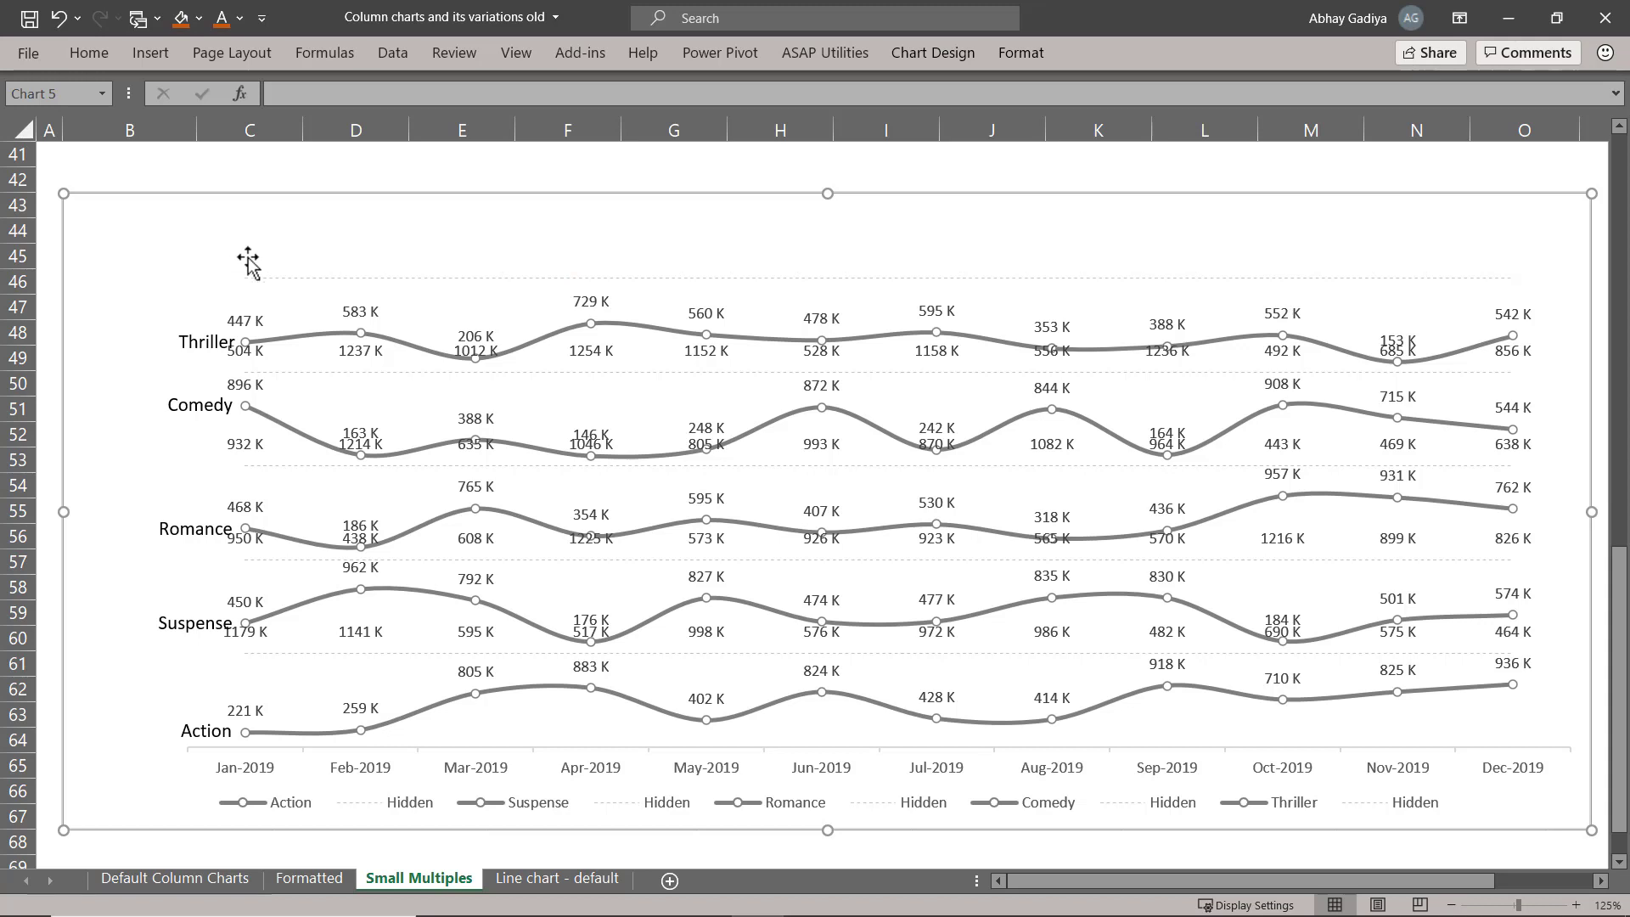
left_click(251, 355)
key("Delete")
left_click(256, 444)
key("Delete")
left_click(242, 548)
key("Delete")
left_click(246, 631)
key("Delete")
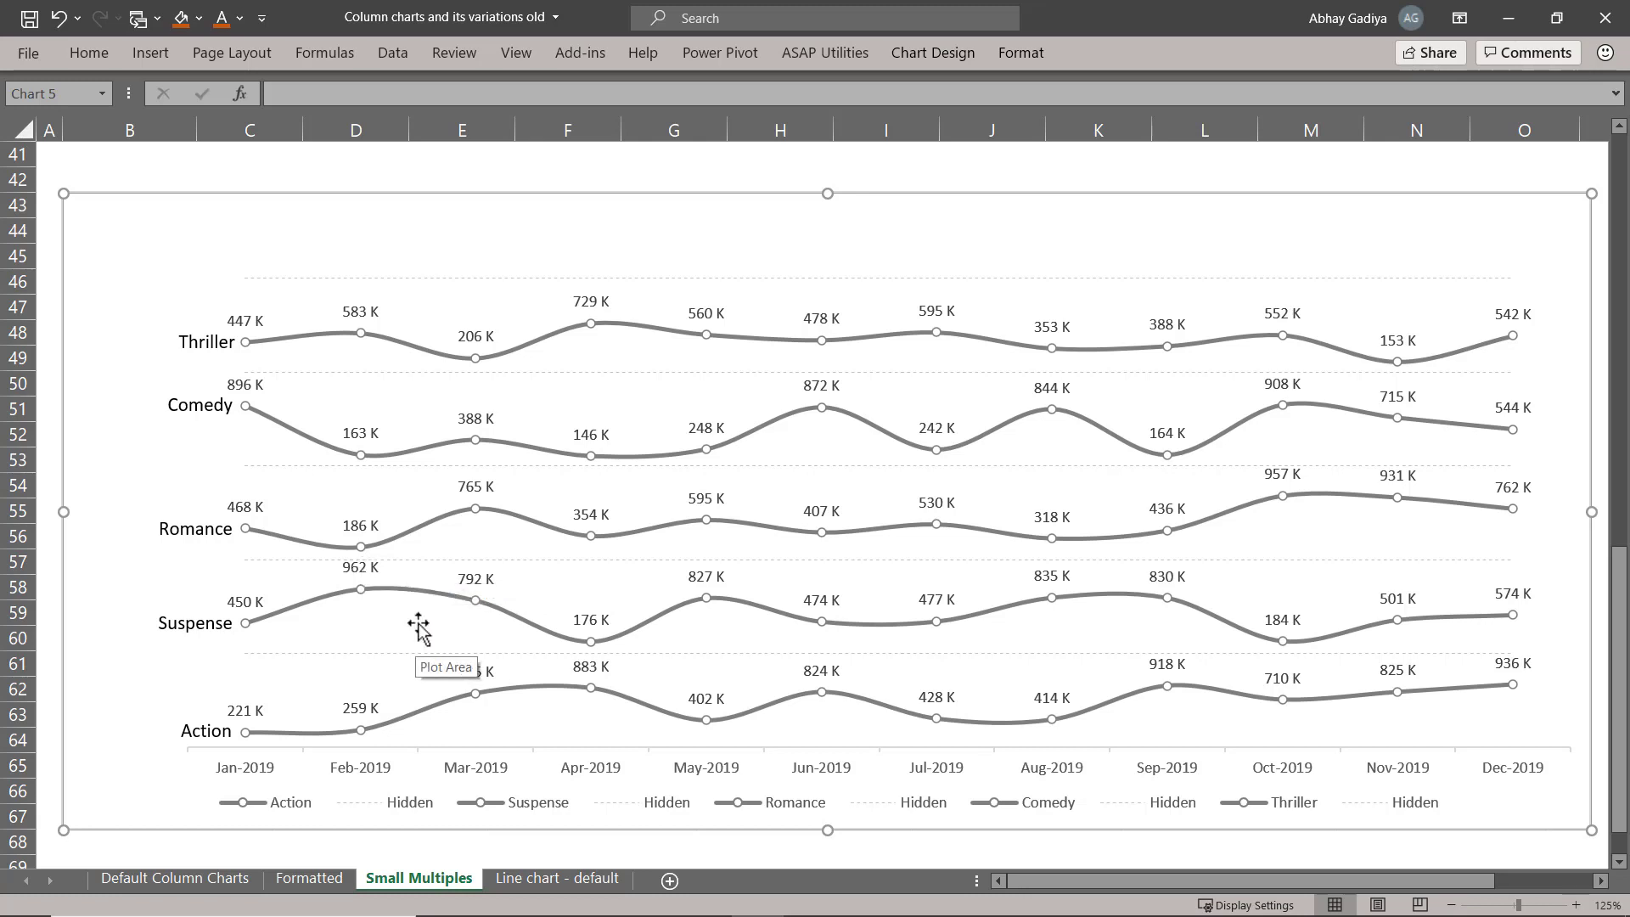
Format the Comedy line's Jan-2019 marker with size 8, a solid blue fill and a blue border.
left_click(246, 405)
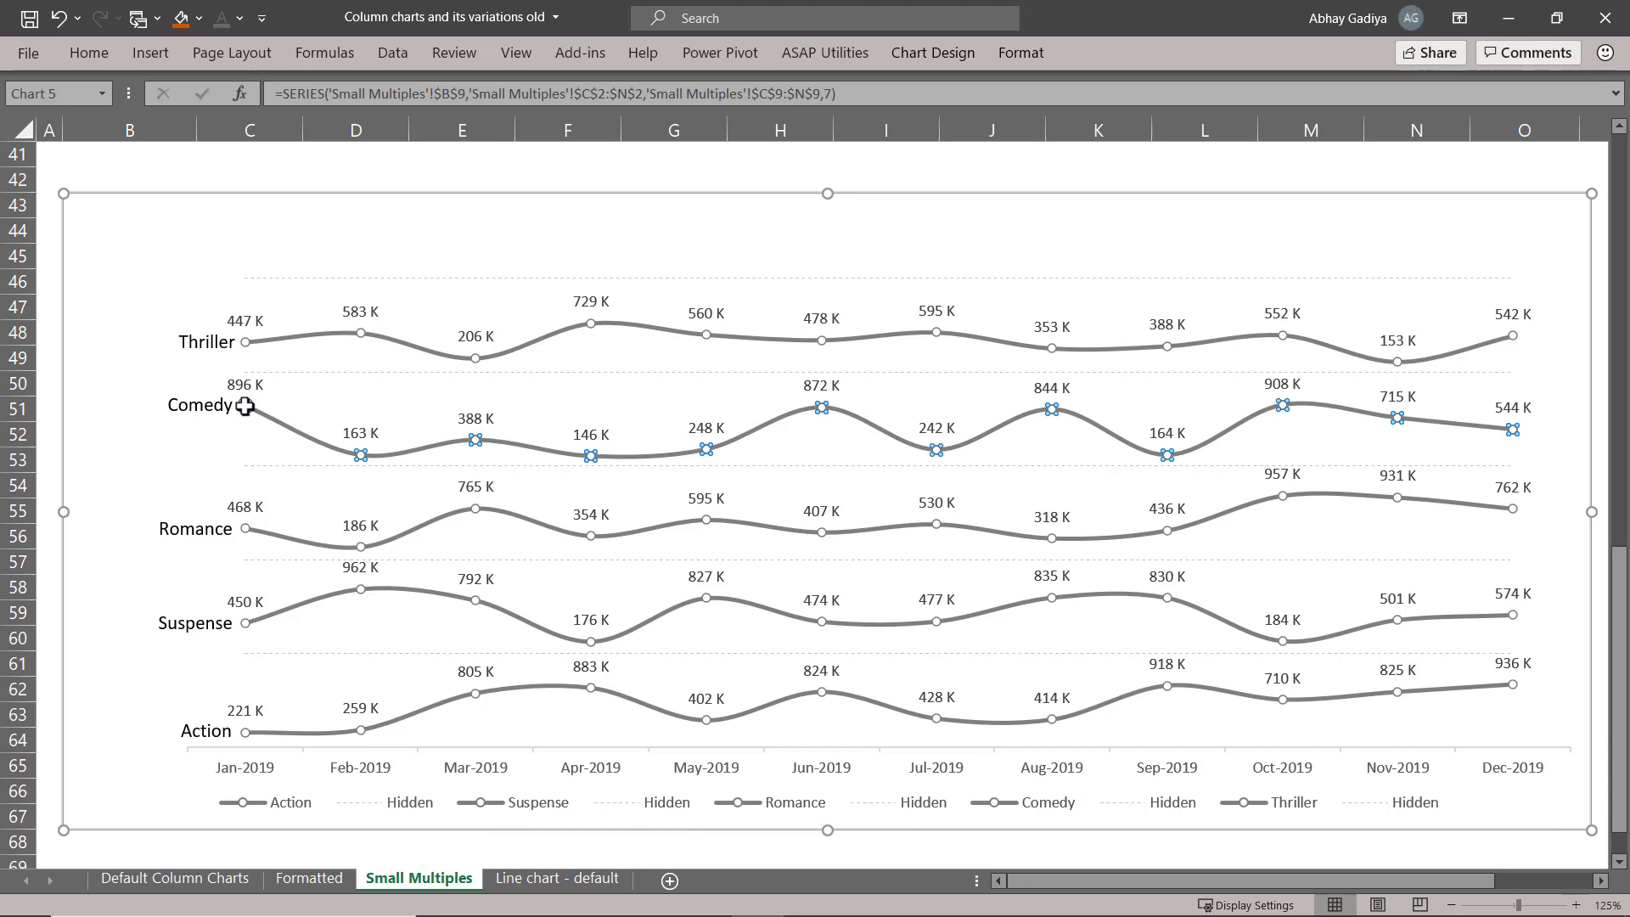
left_click(245, 406)
key("ctrl+1")
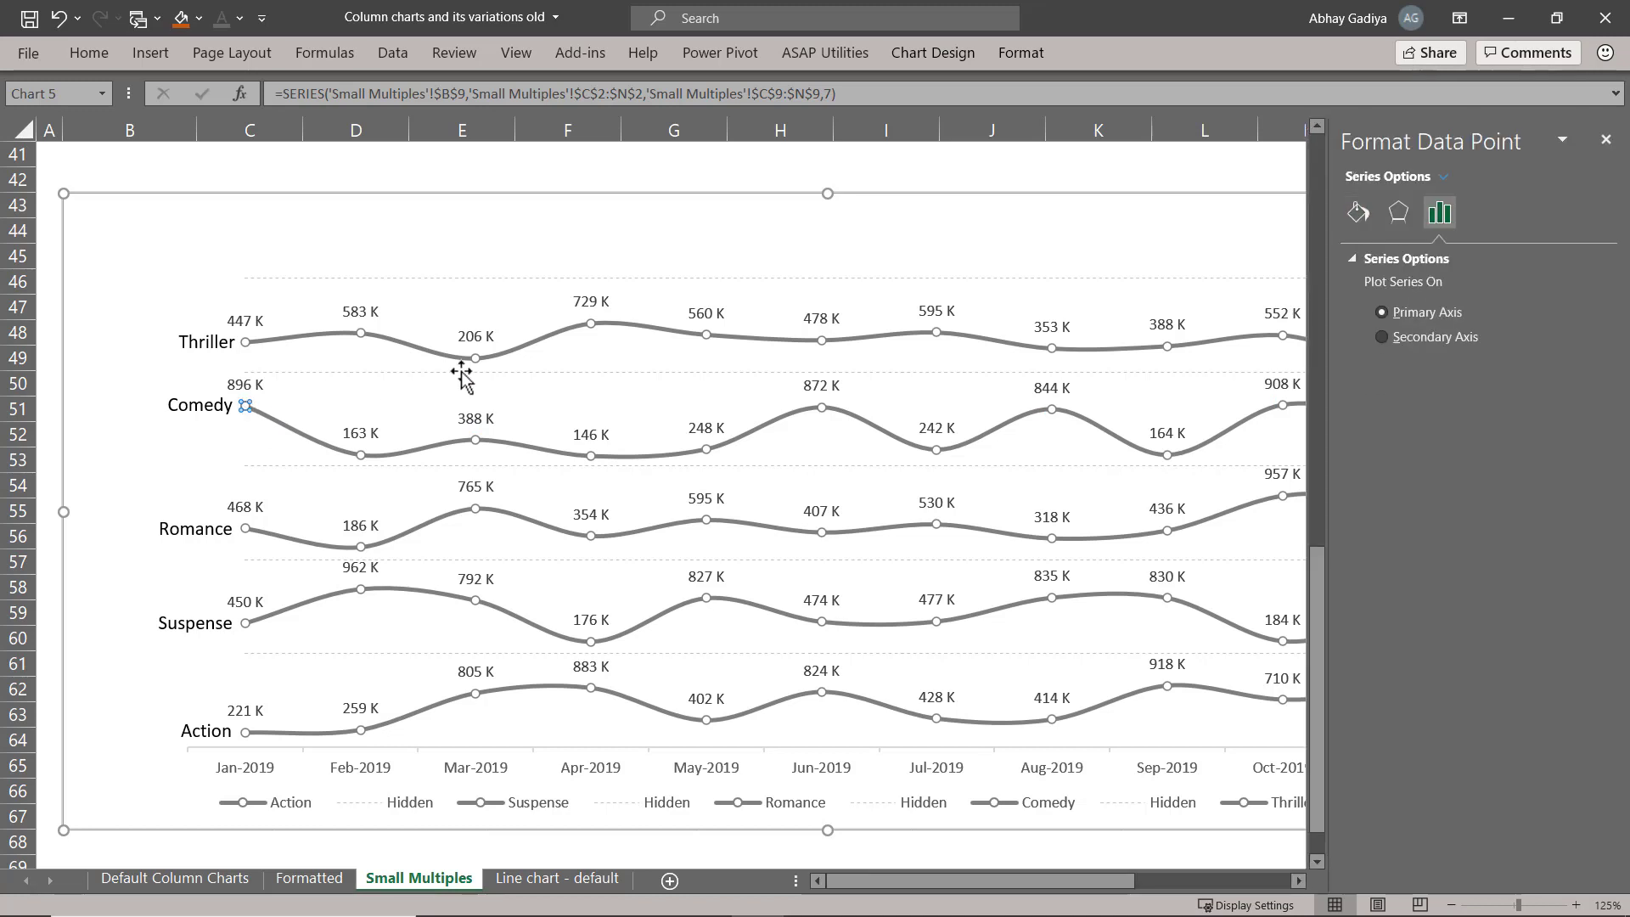
left_click(1356, 219)
left_click(1447, 262)
left_click(1396, 288)
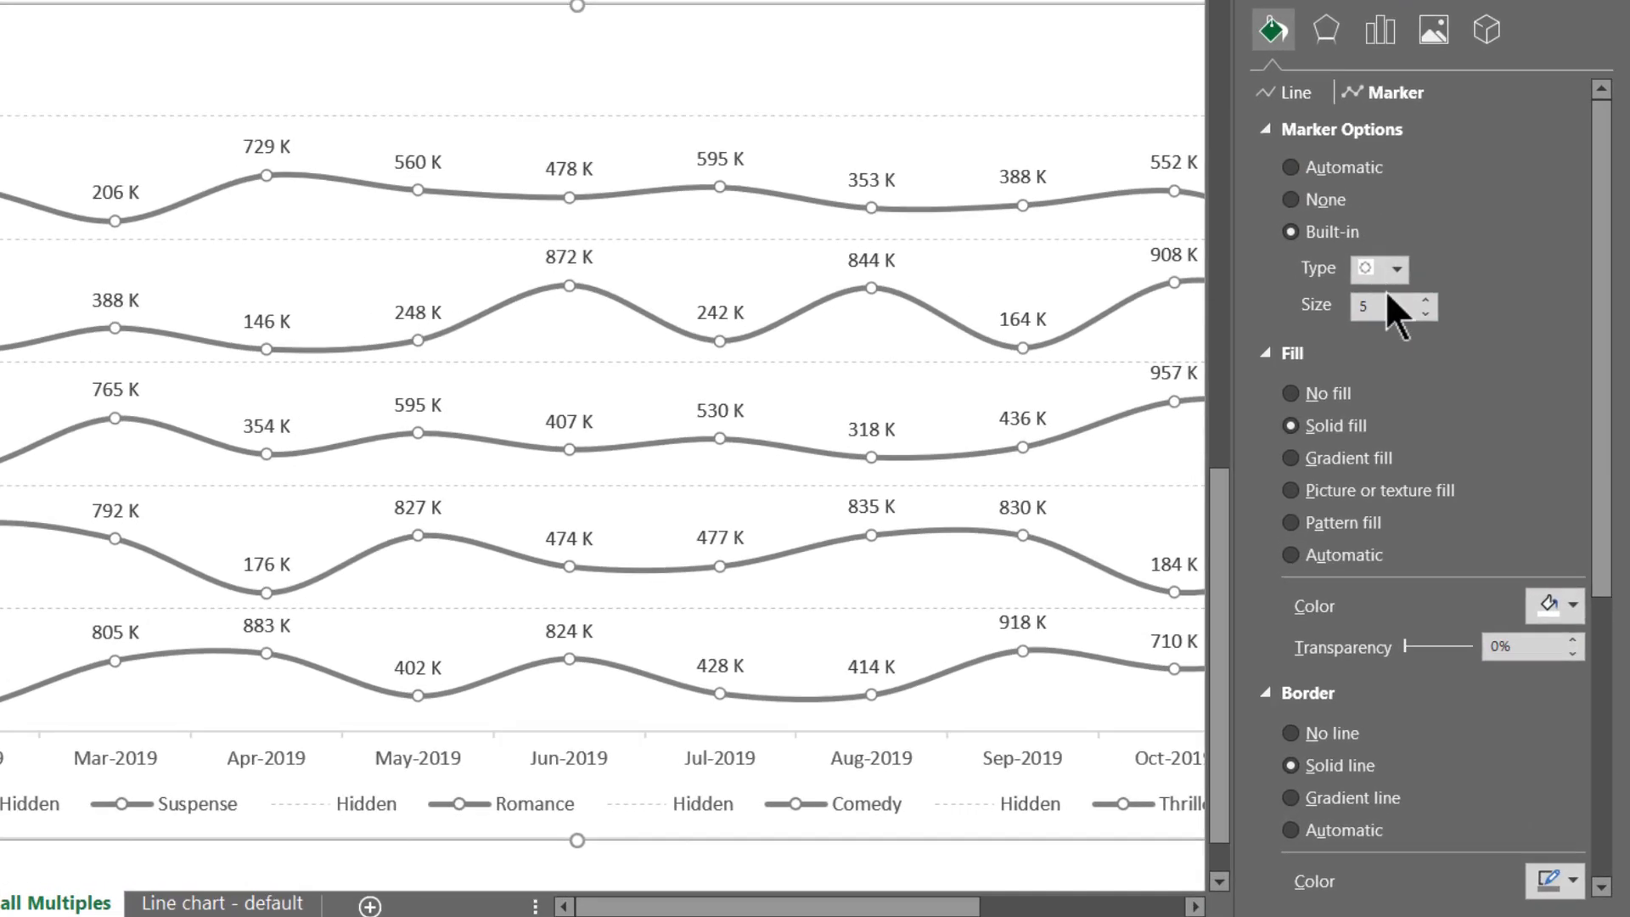
left_click(1387, 296)
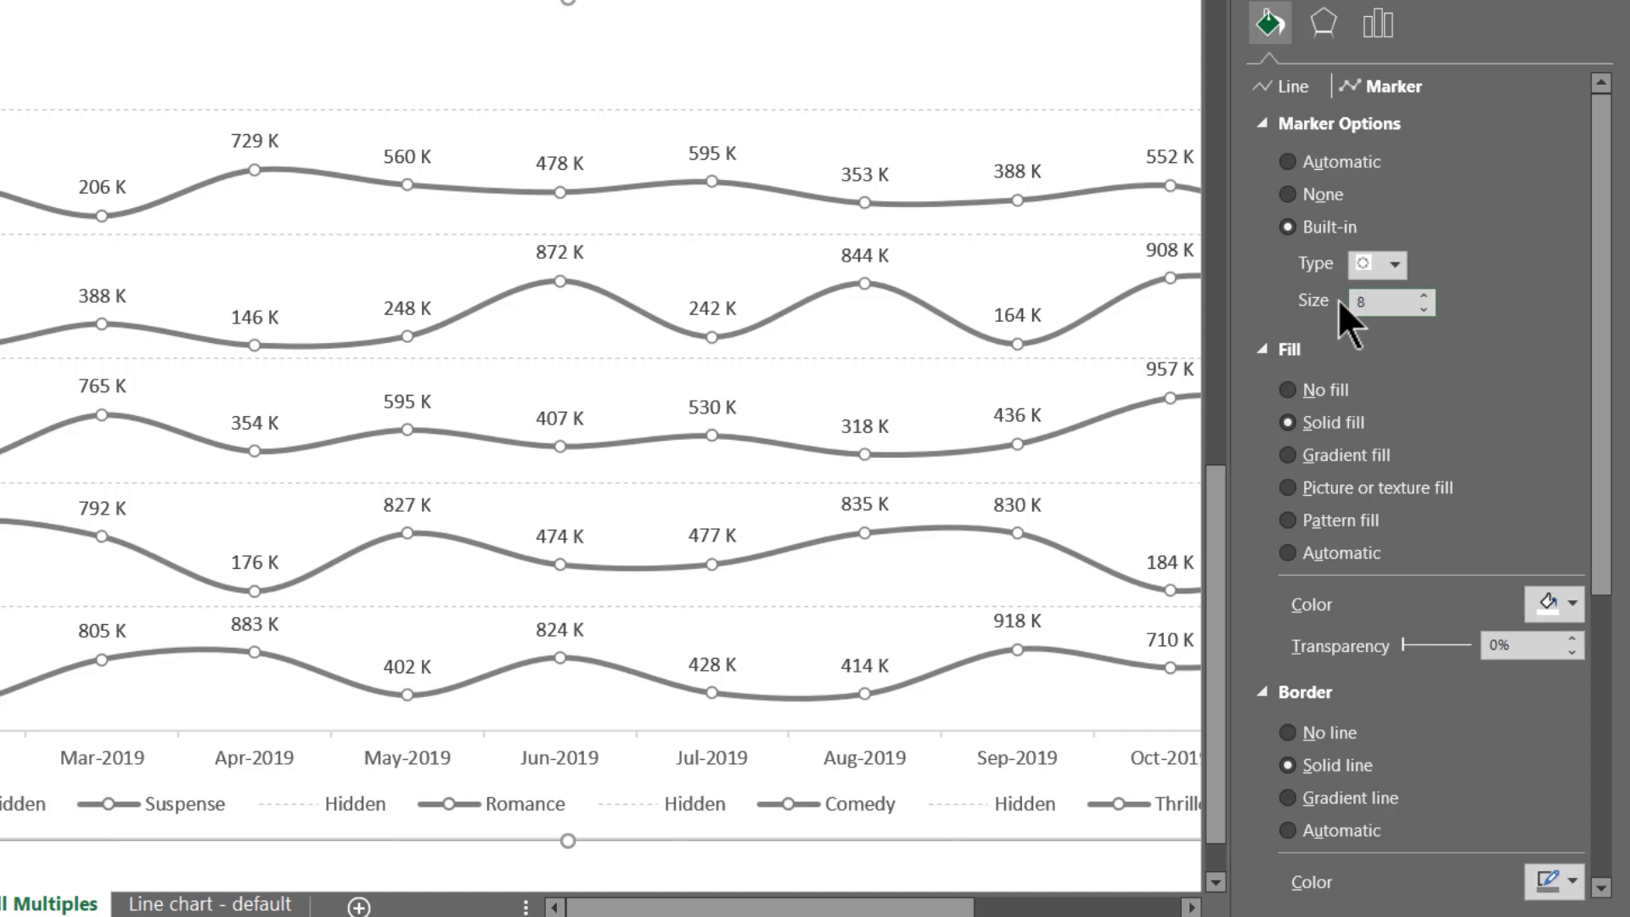
left_click(1567, 605)
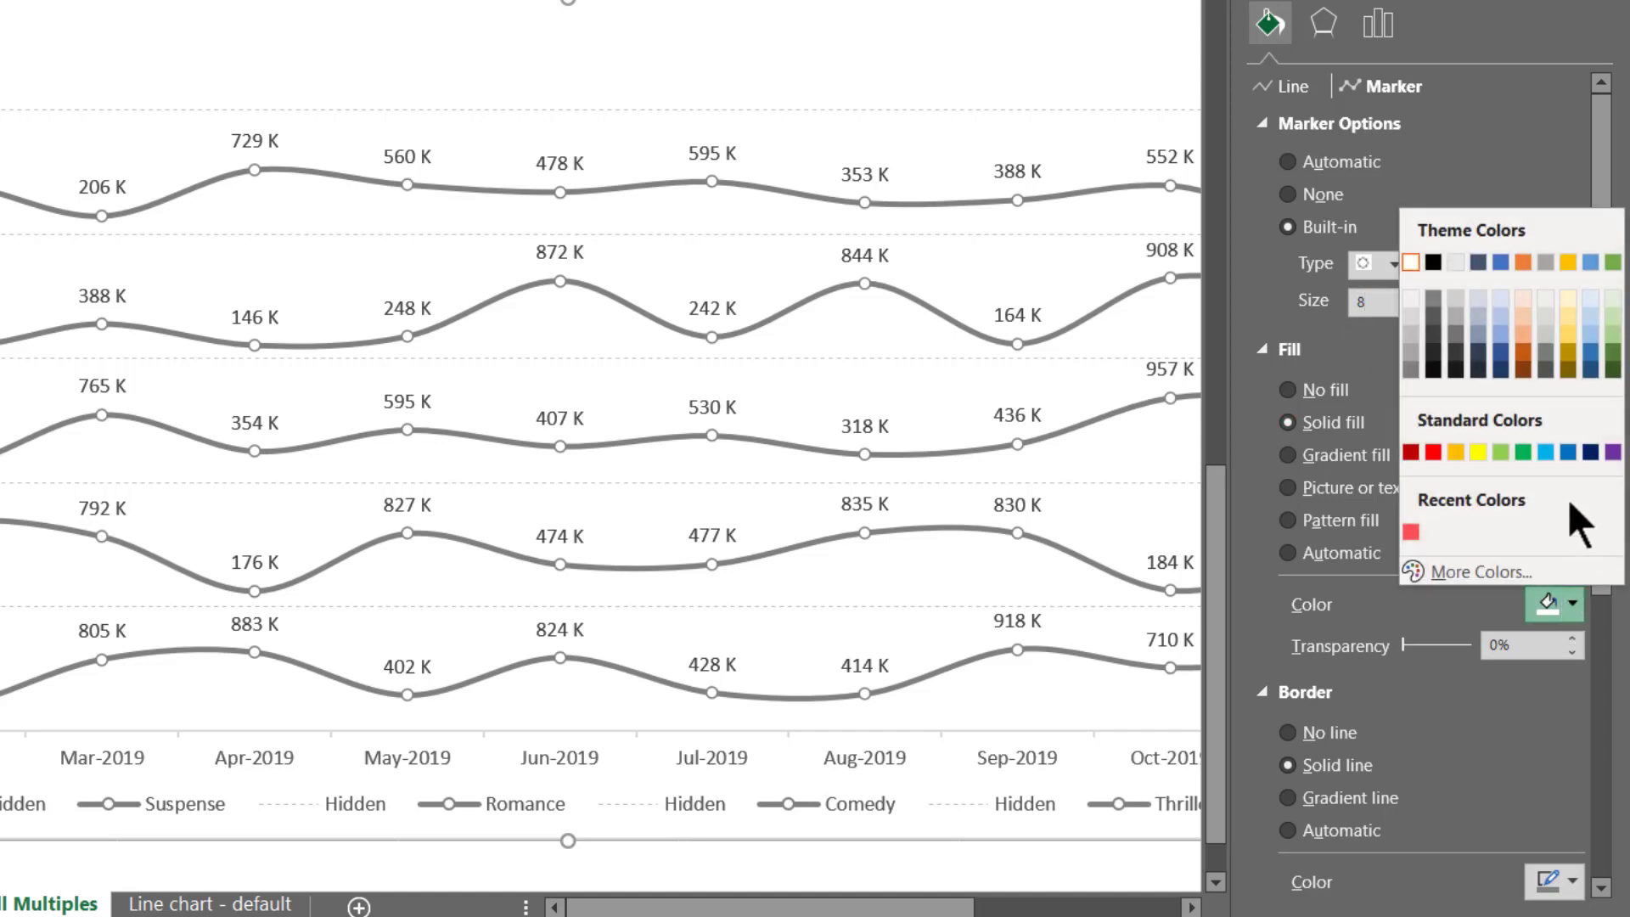
left_click(1567, 451)
scroll(1570, 461, "down", 3)
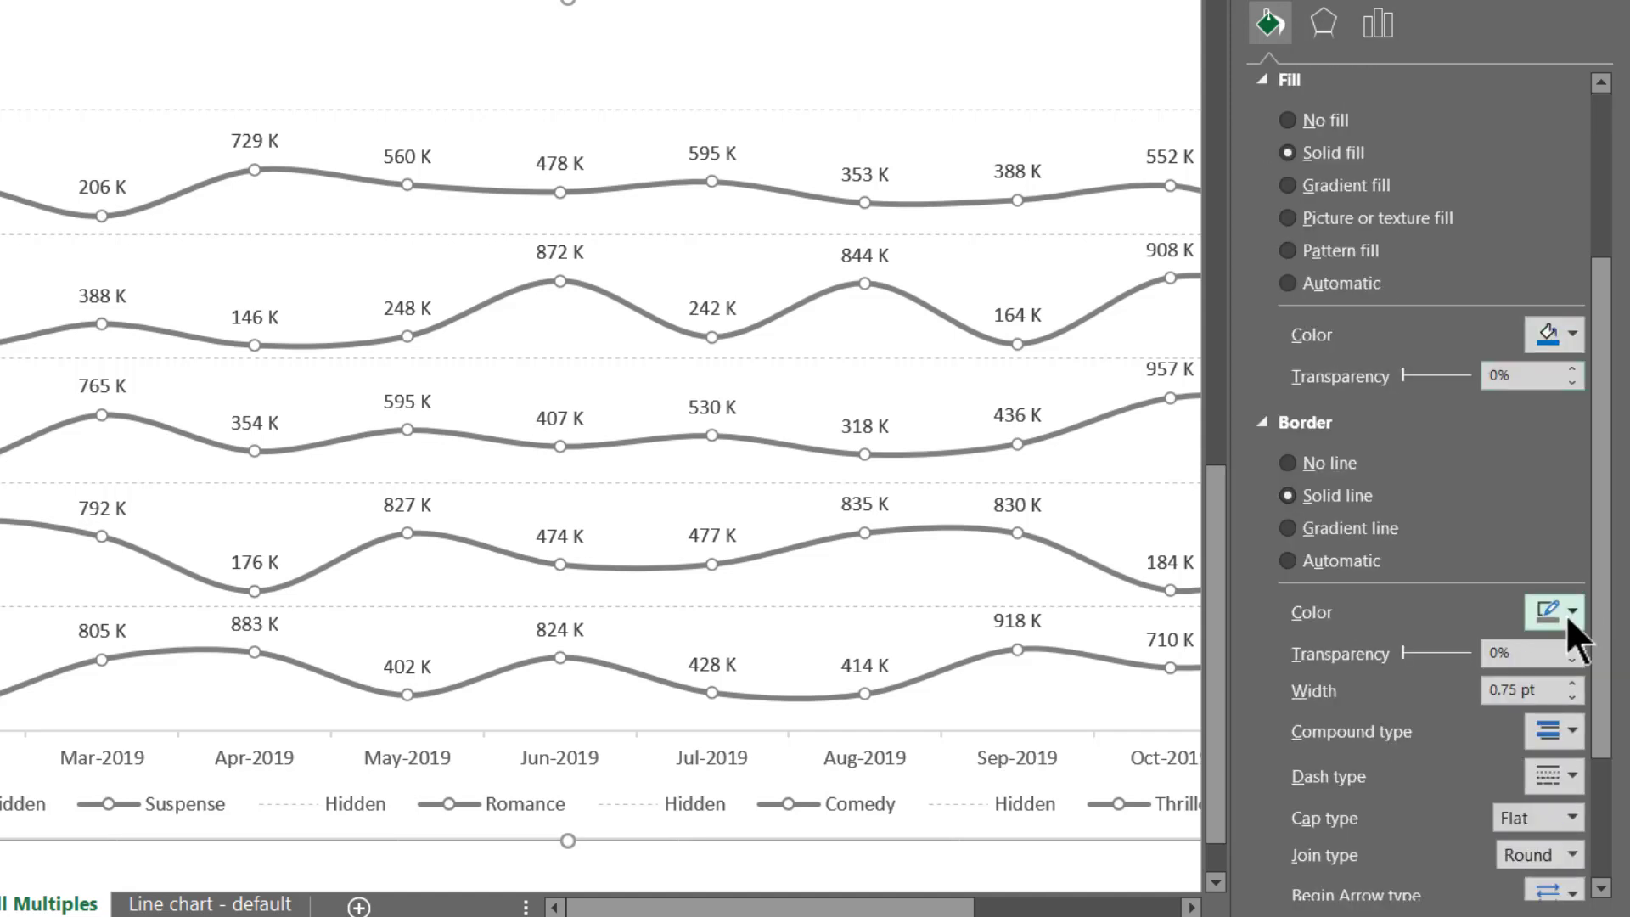
left_click(1570, 612)
left_click(1570, 459)
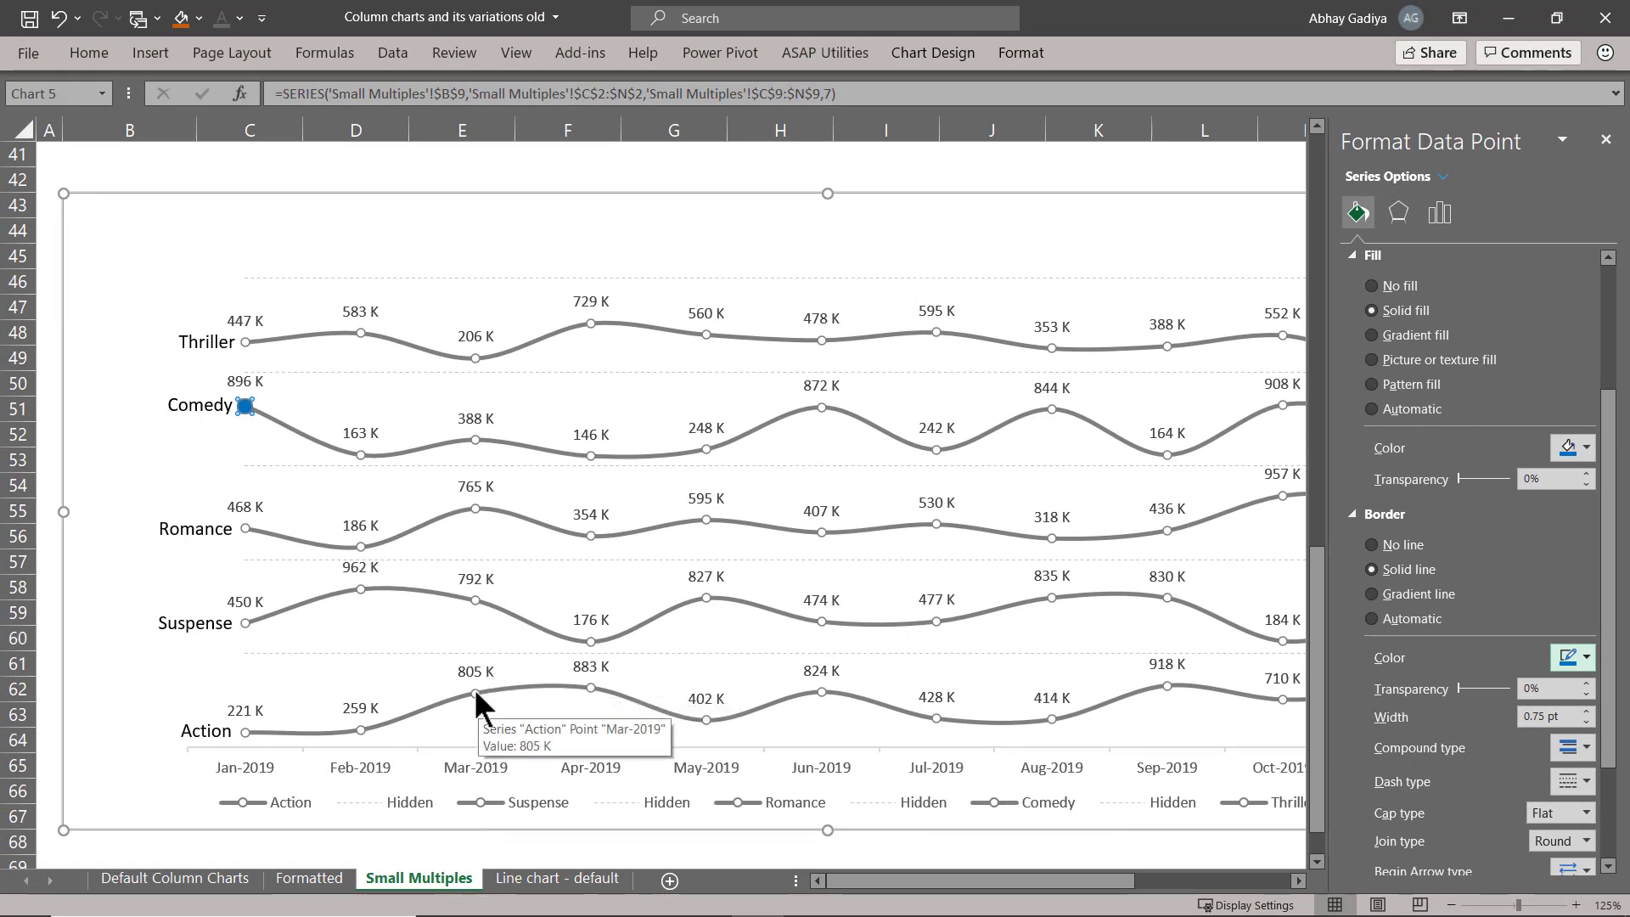
Format the Action line's Mar-2019 marker with size 8, a solid blue fill and a blue border.
left_click(475, 689)
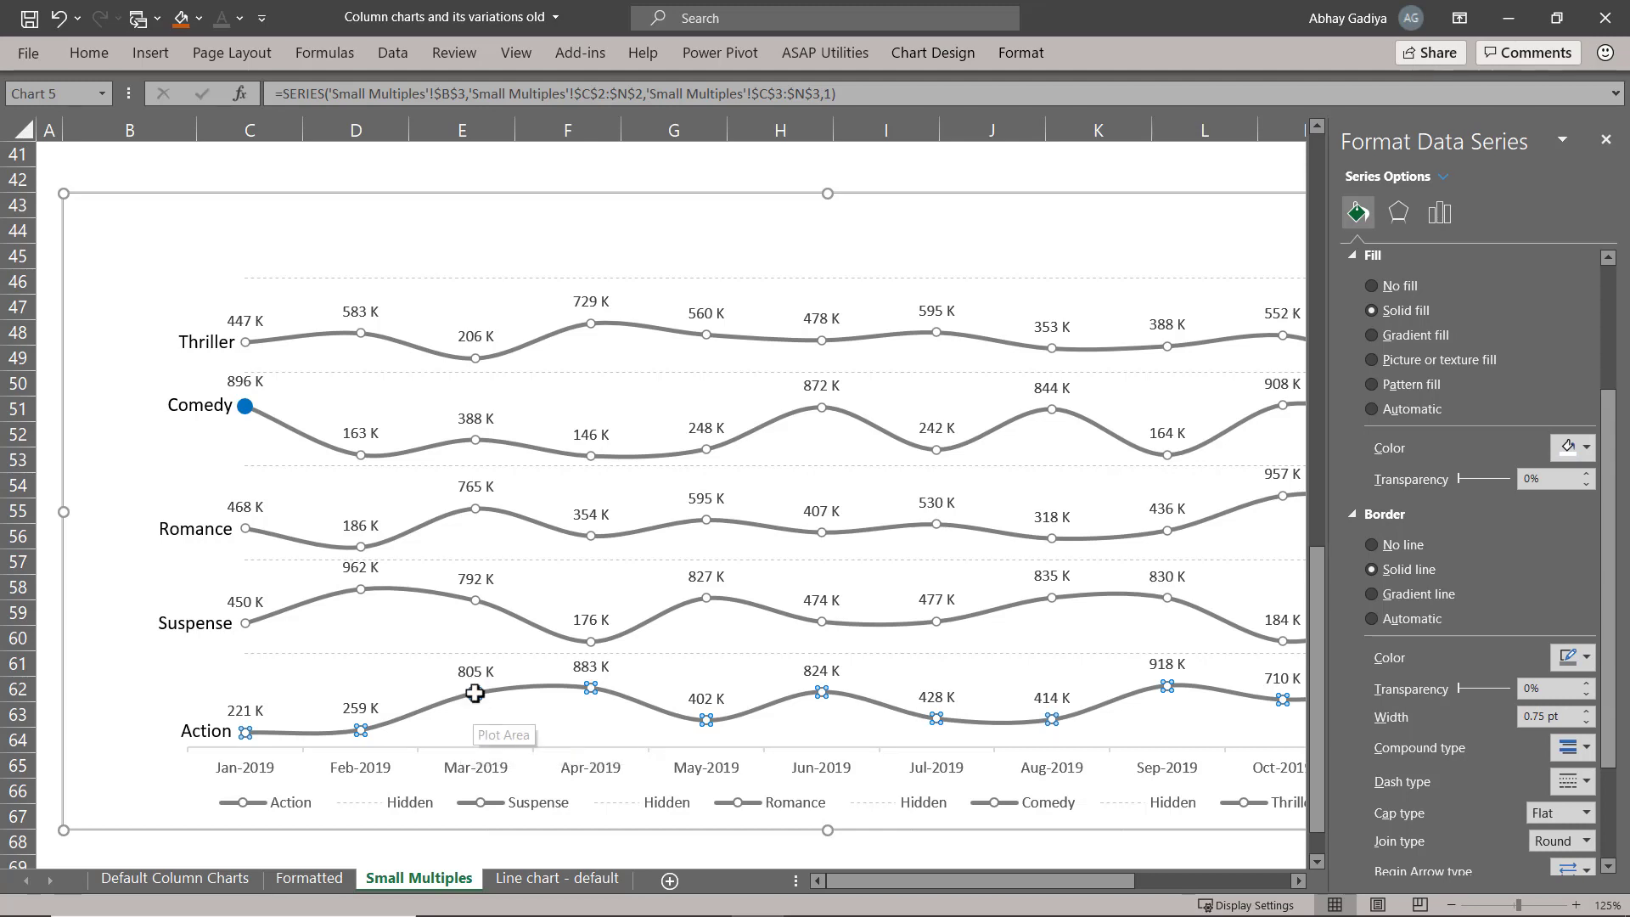
left_click(476, 692)
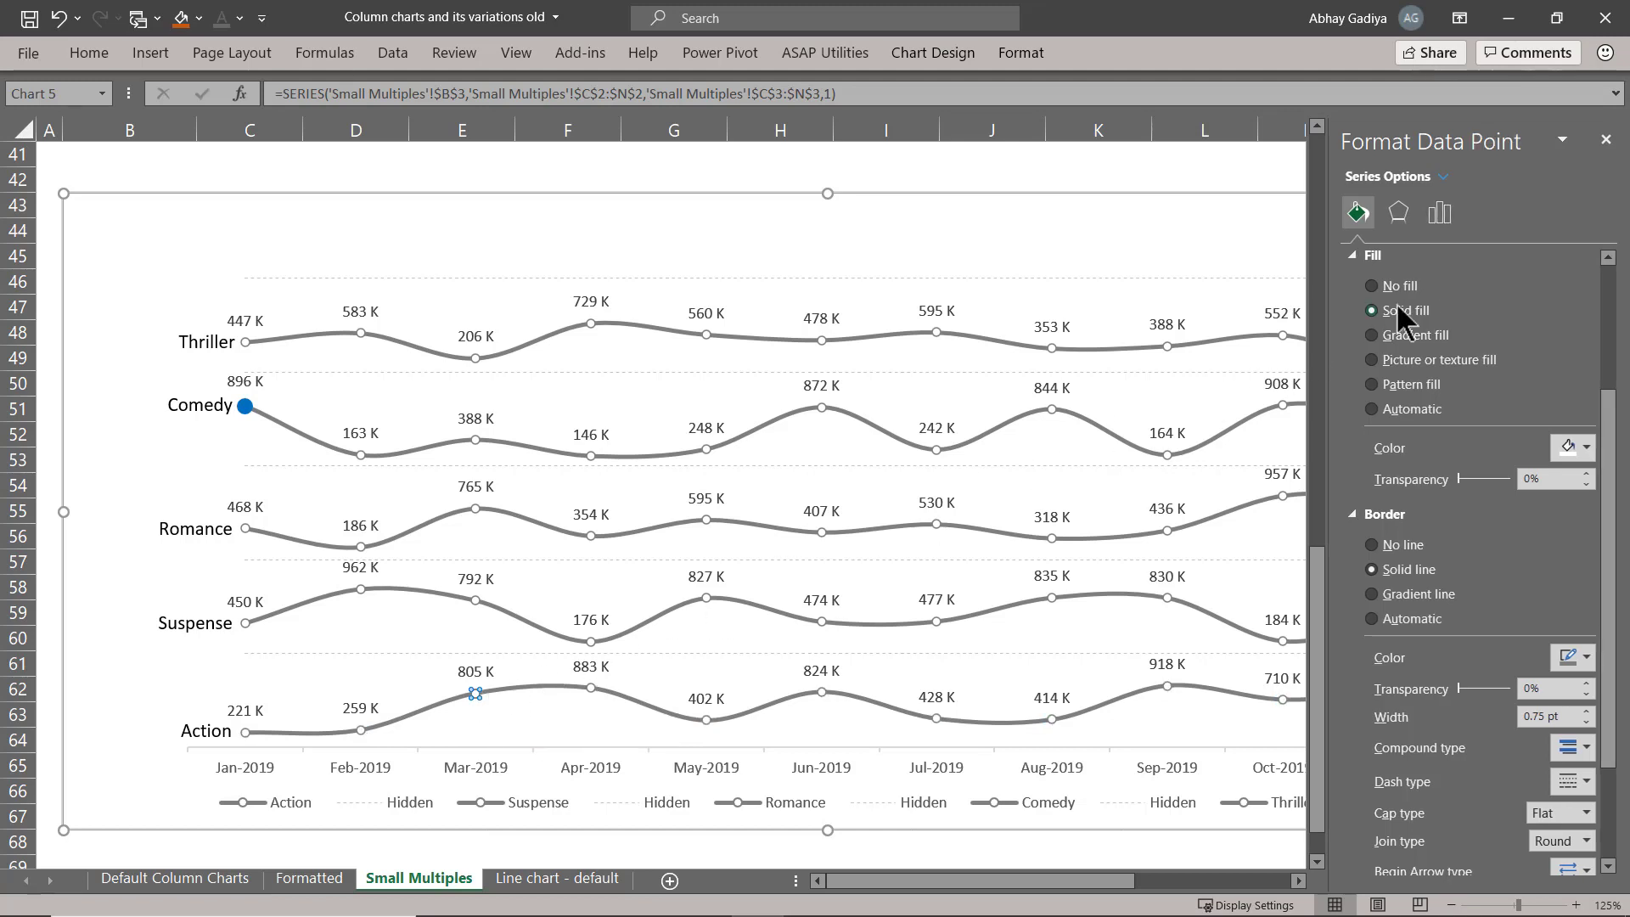
scroll(1422, 301, "up", 3)
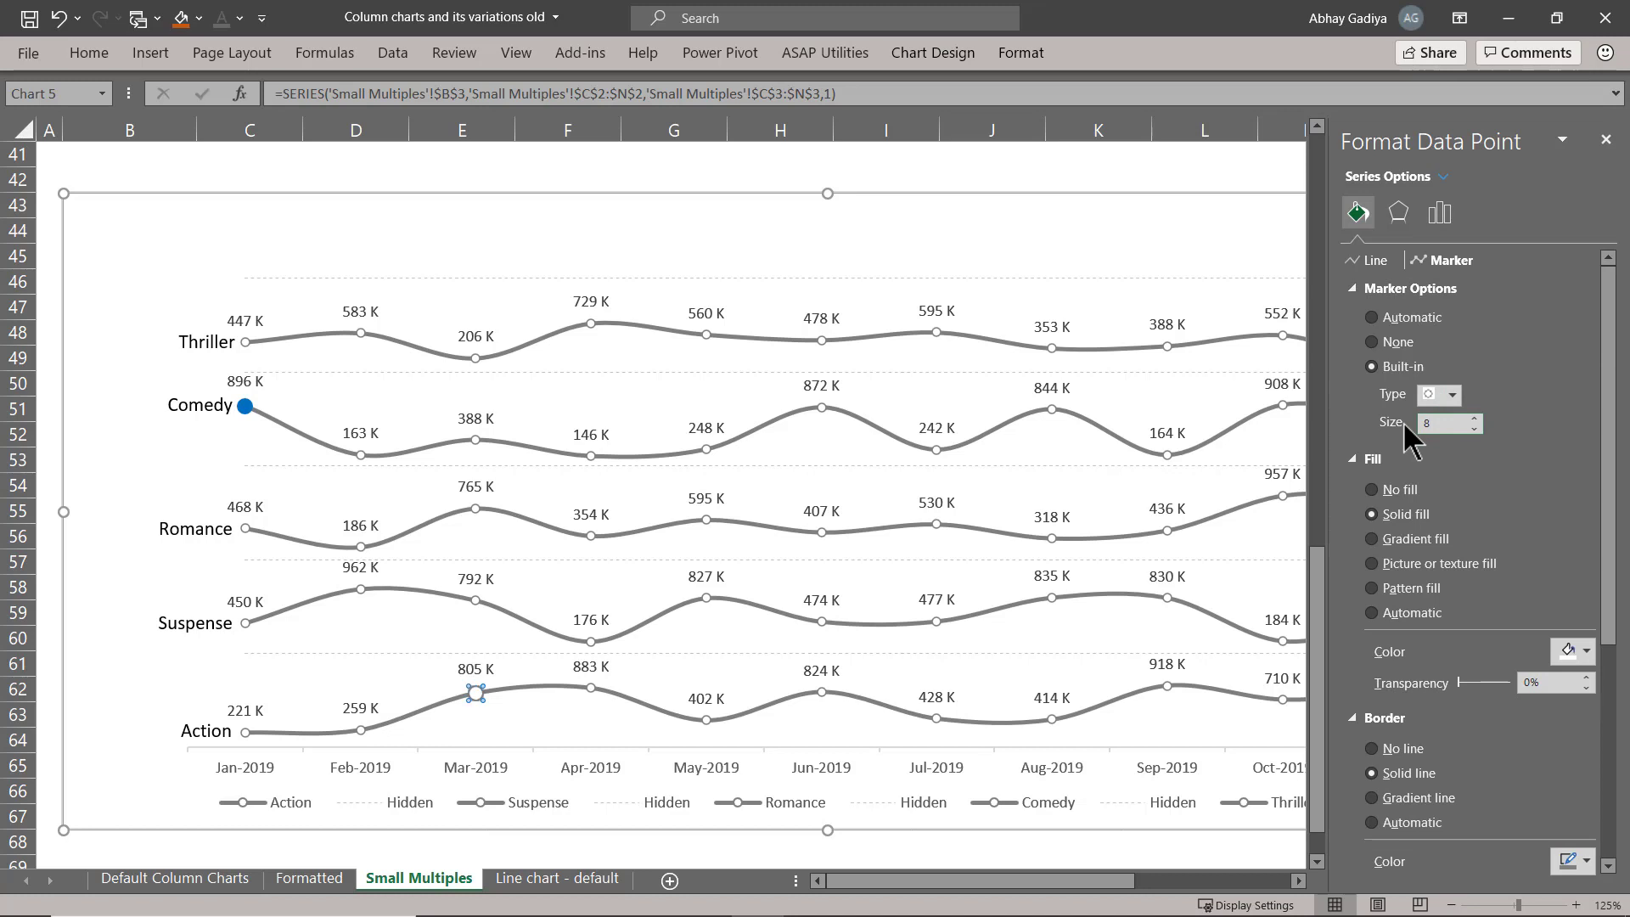
left_click(1575, 655)
left_click(1583, 536)
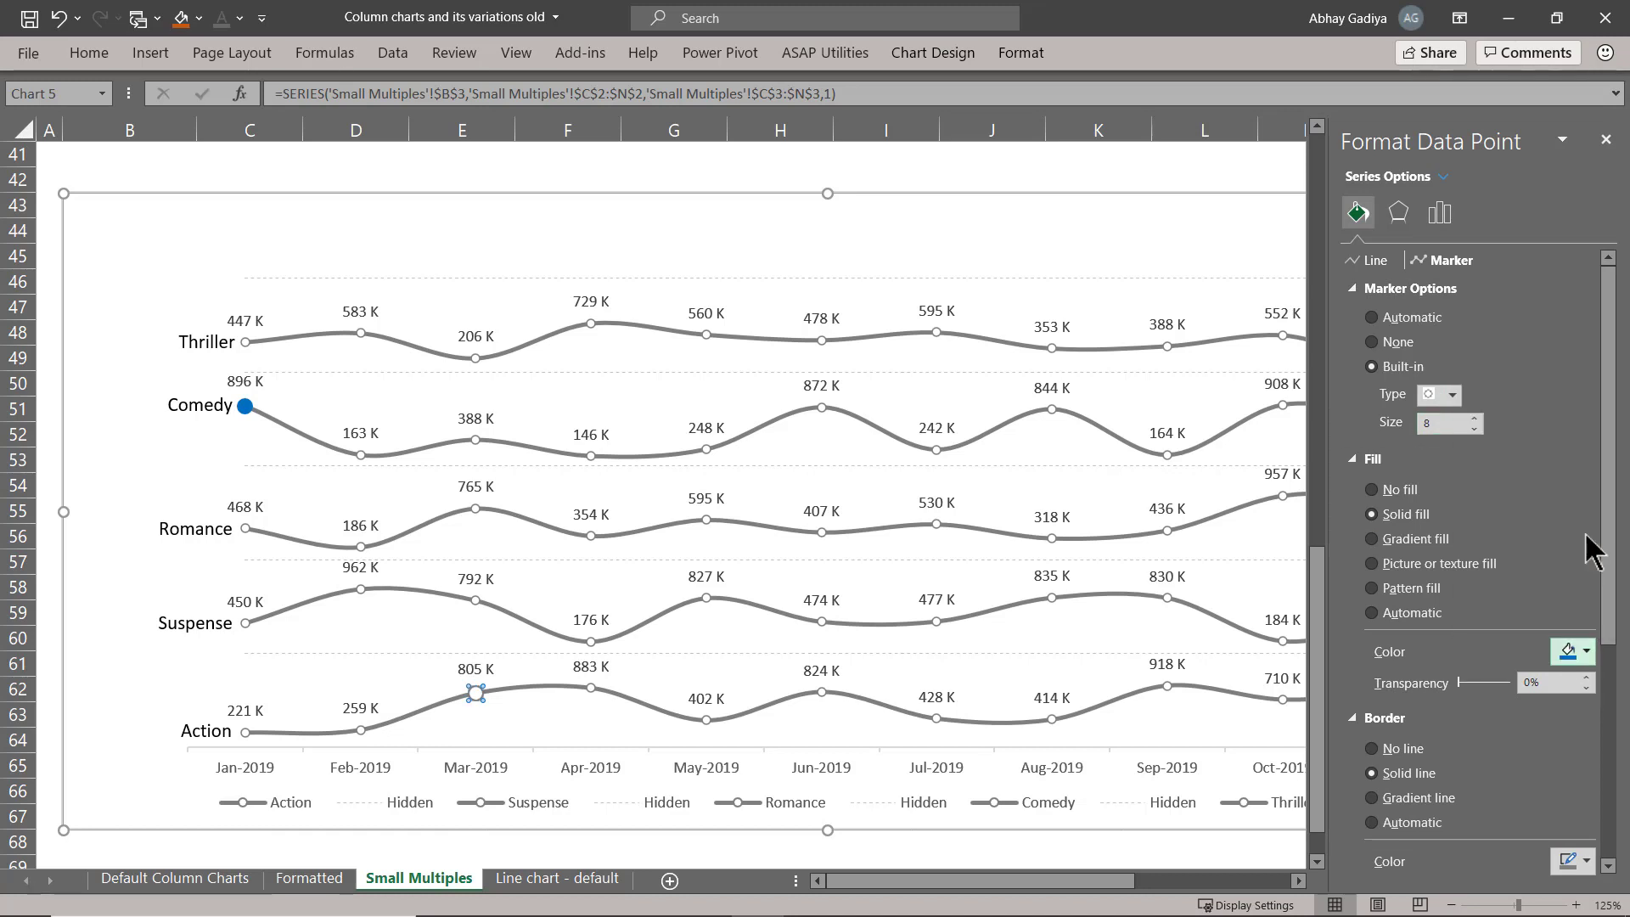
scroll(1587, 546, "down", 3)
left_click(1587, 727)
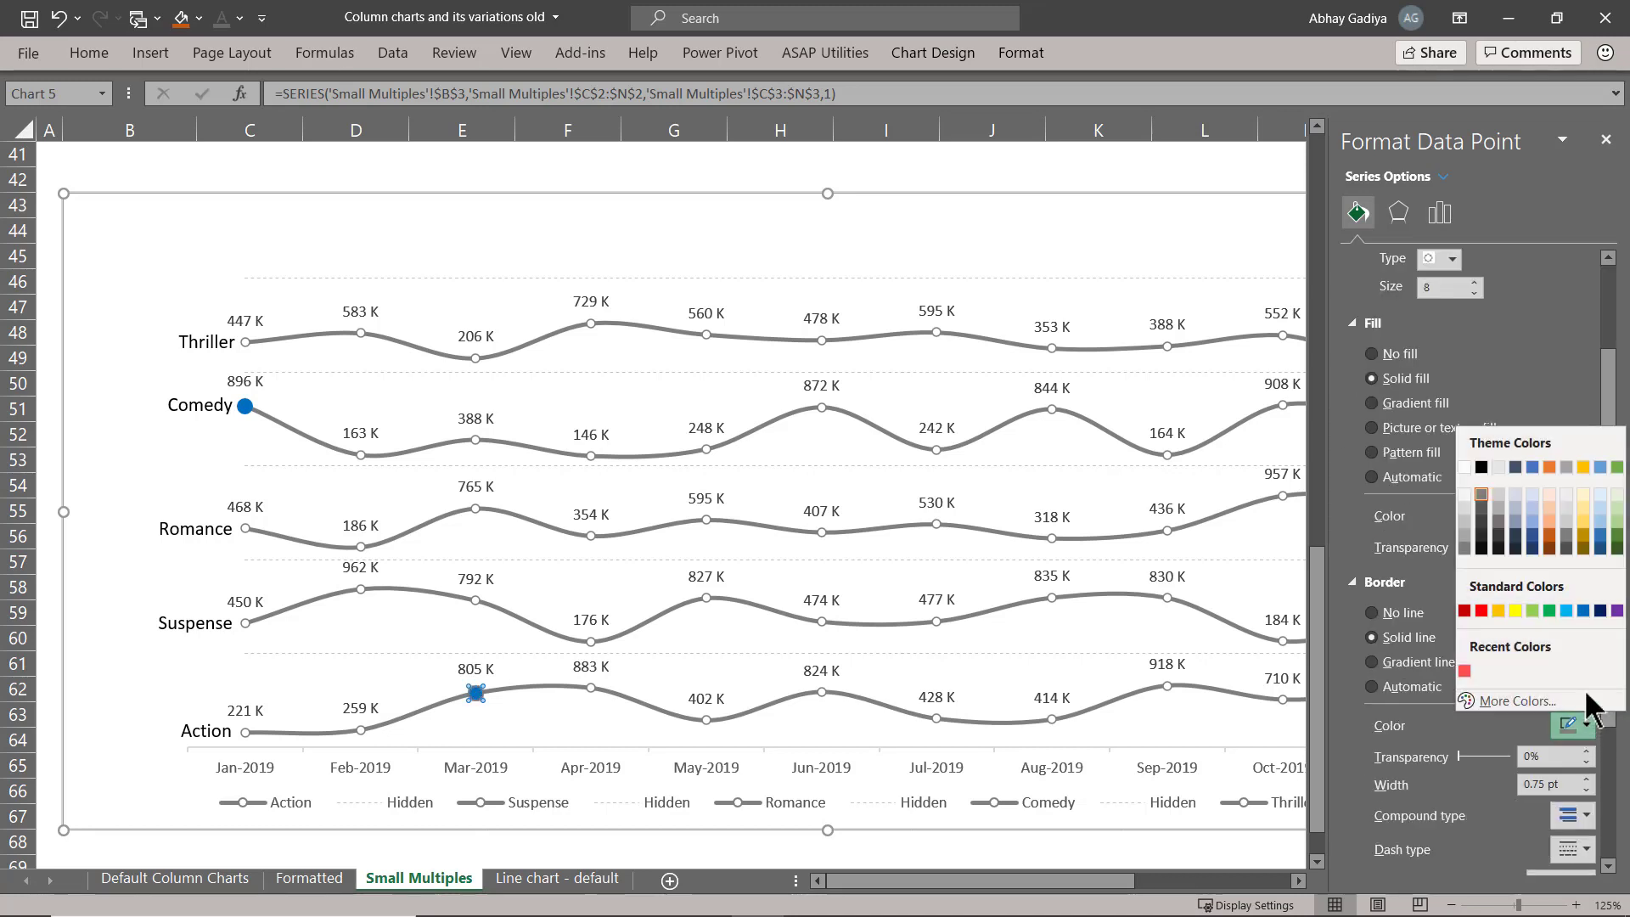
left_click(1587, 606)
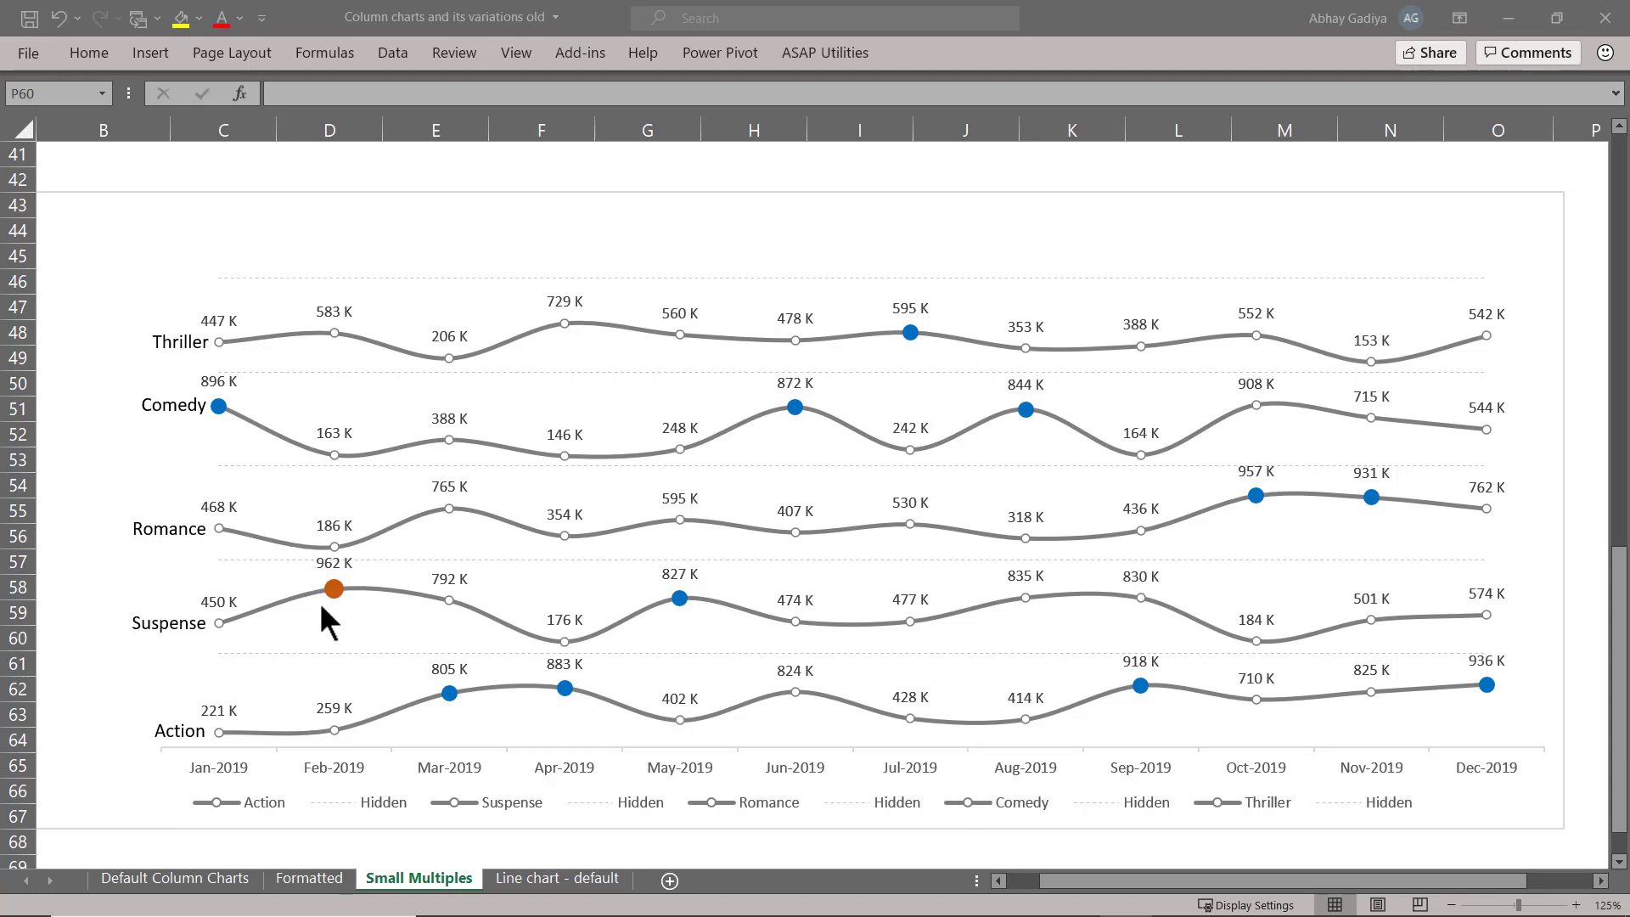
Change the data label font color to light grey for the Suspense, Action, Romance, Comedy and Thriller lines.
left_click(219, 602)
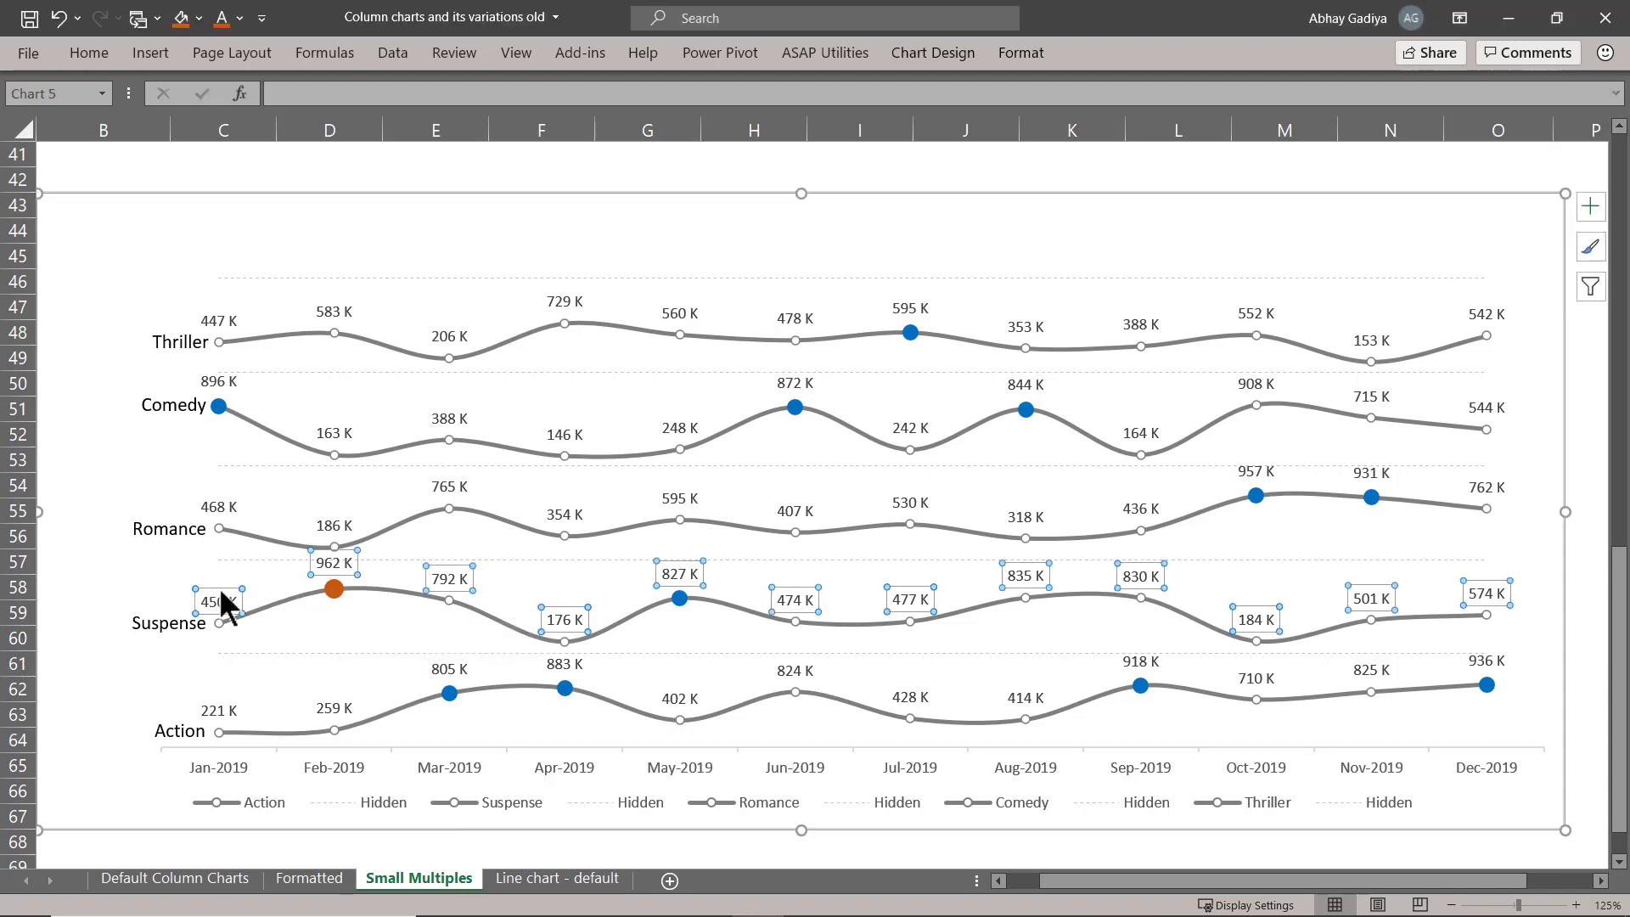
left_click(240, 18)
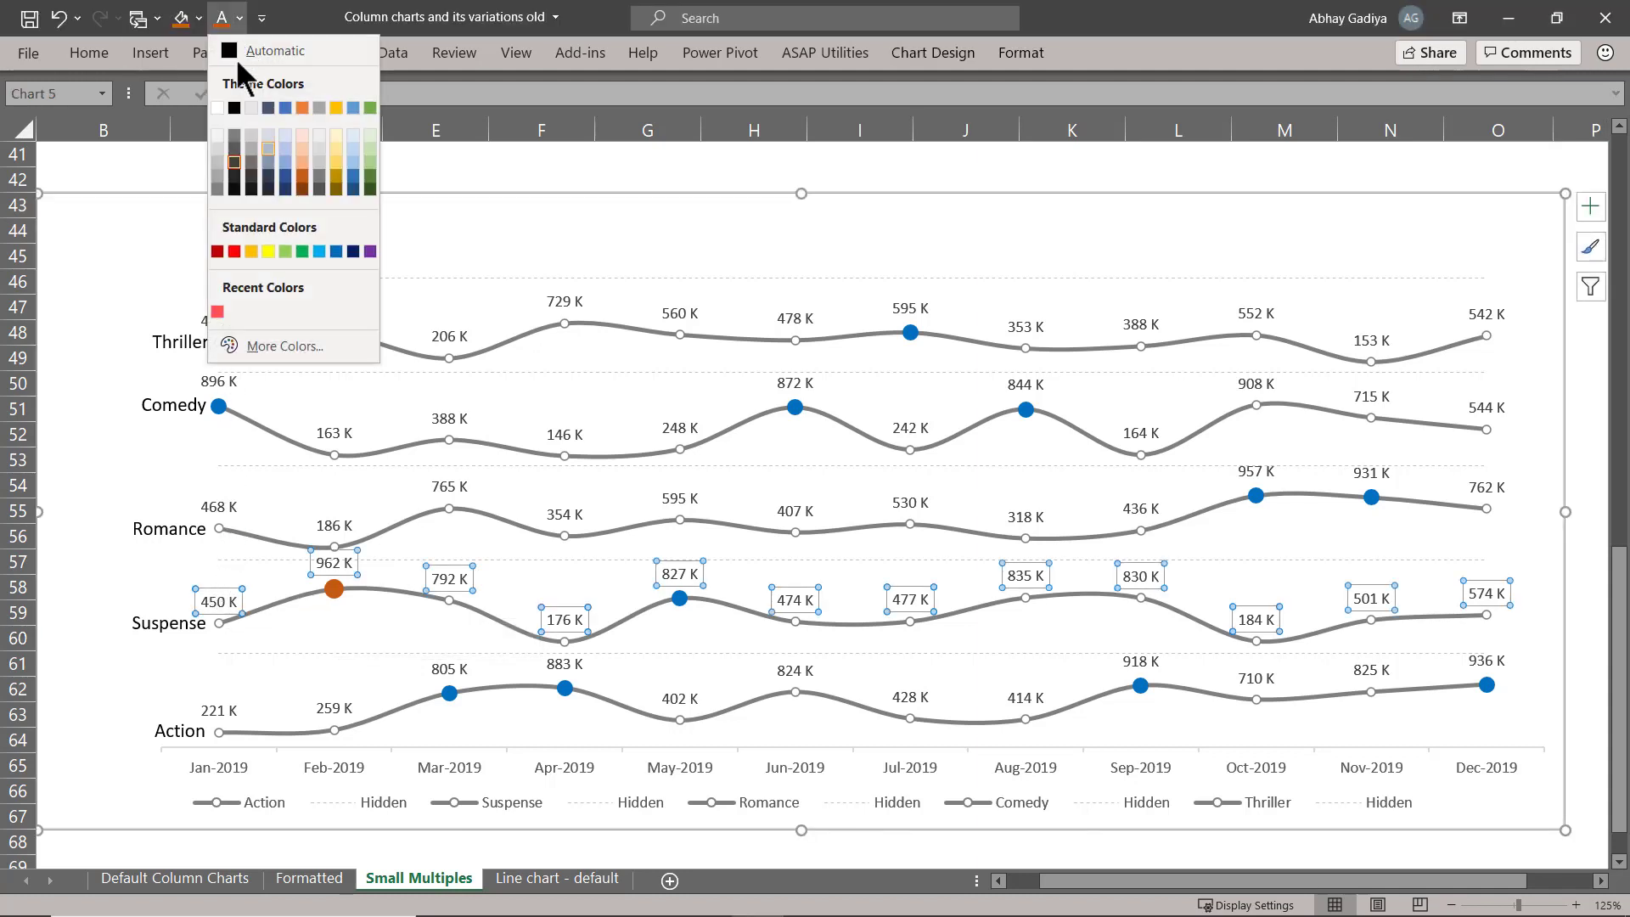
left_click(212, 175)
left_click(219, 710)
left_click(222, 18)
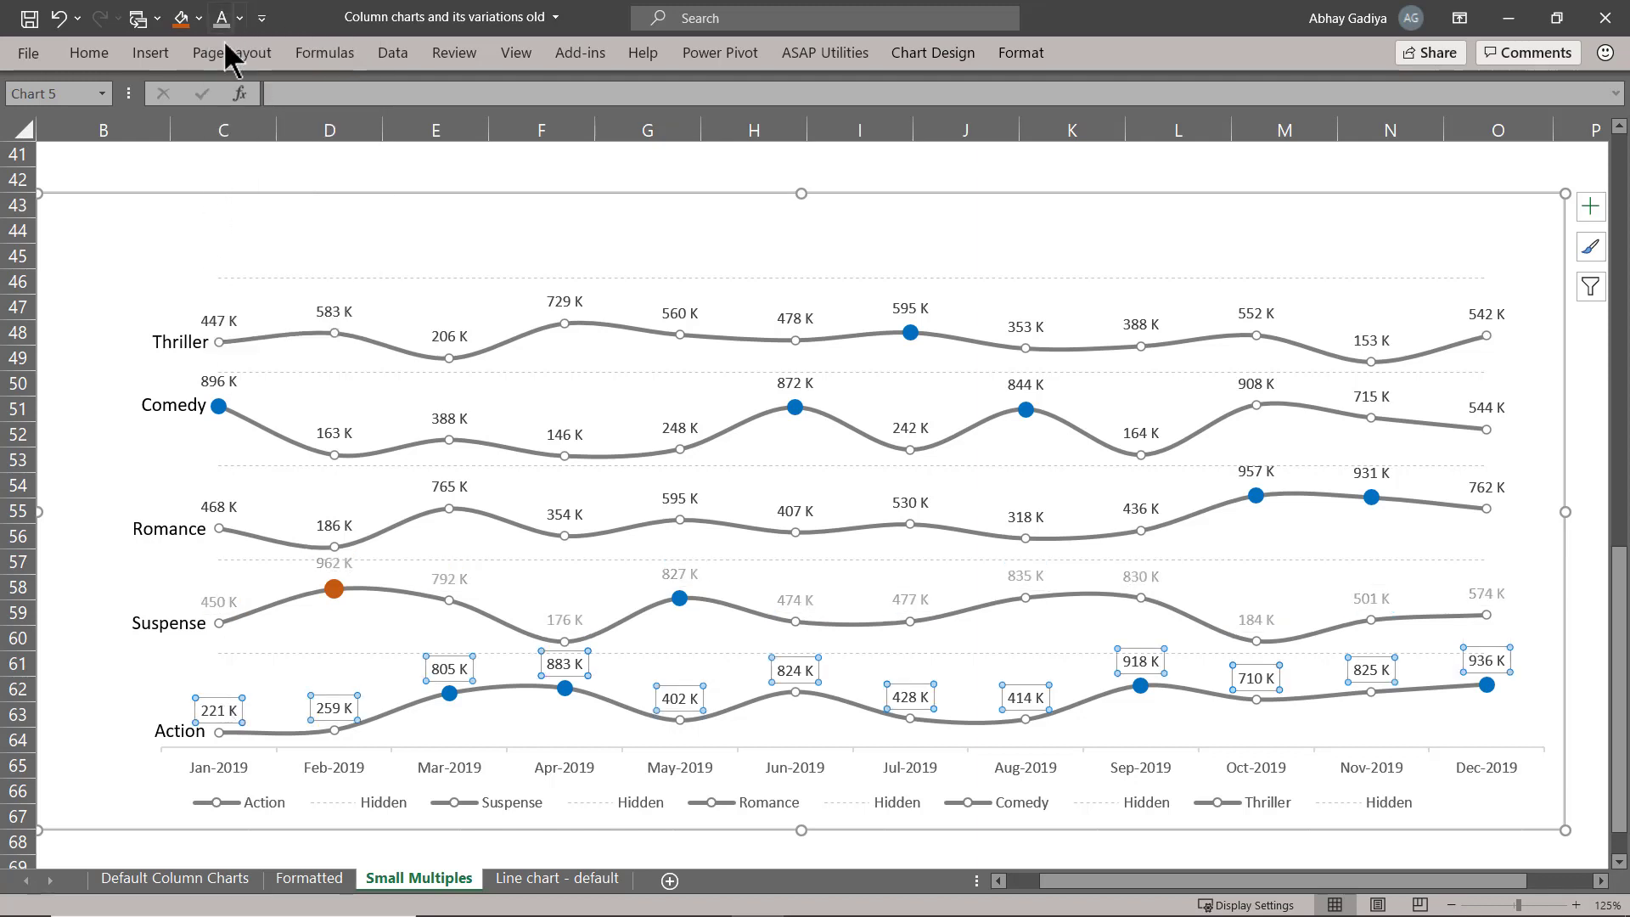
left_click(219, 506)
left_click(219, 381)
left_click(221, 18)
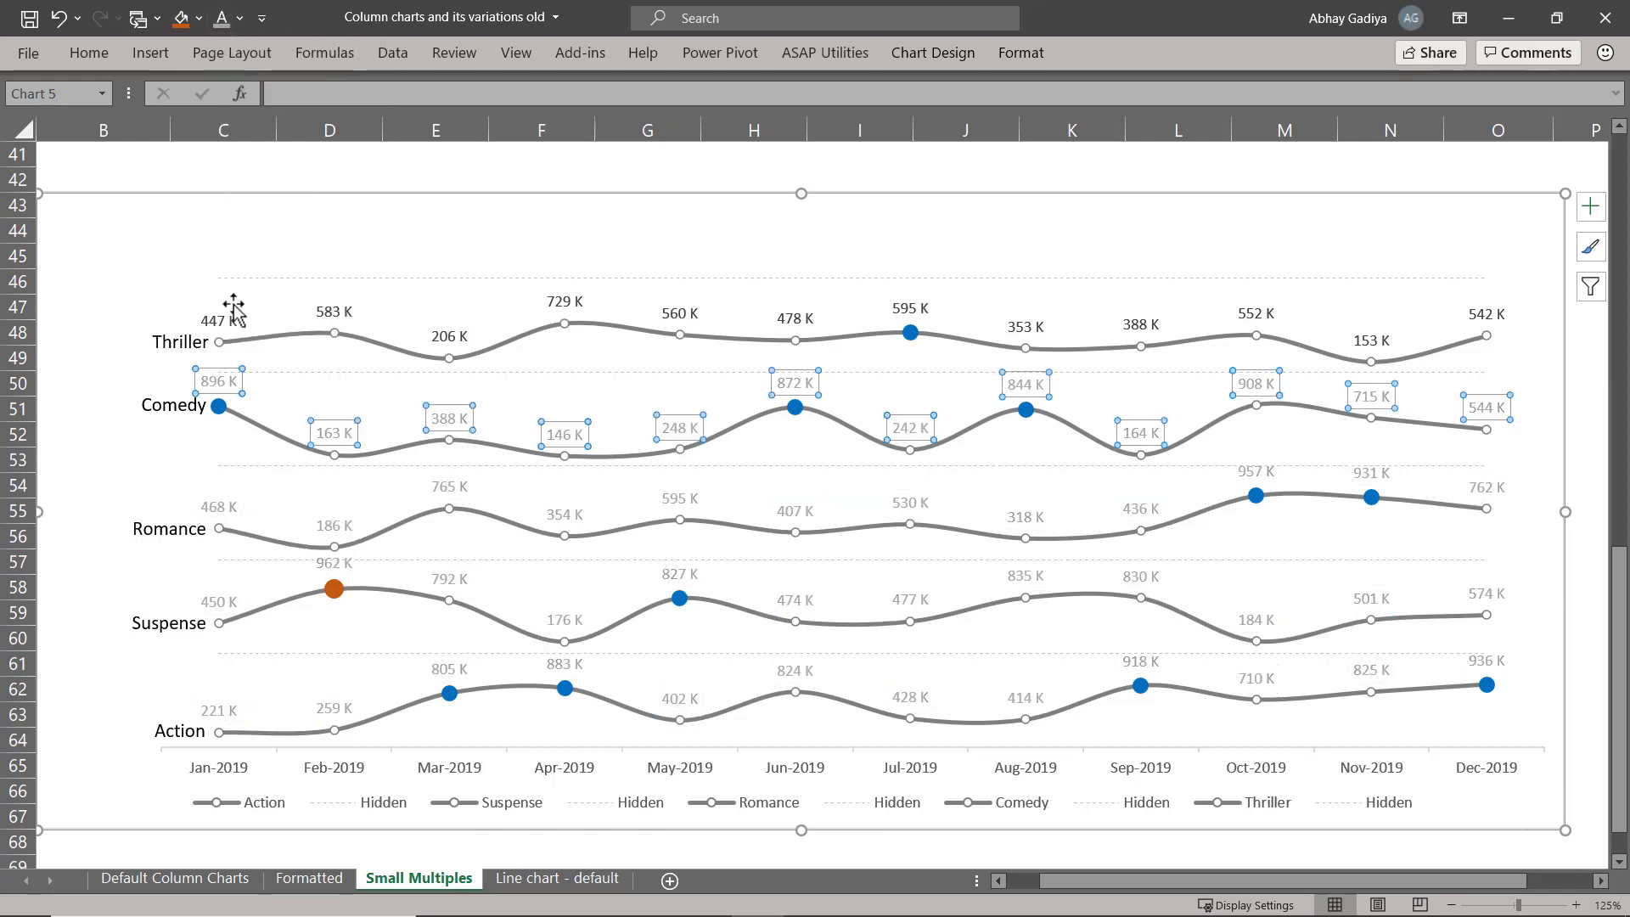
left_click(219, 320)
left_click(221, 18)
Change the month axis labels to light grey and delete the line chart's legend.
left_click(584, 768)
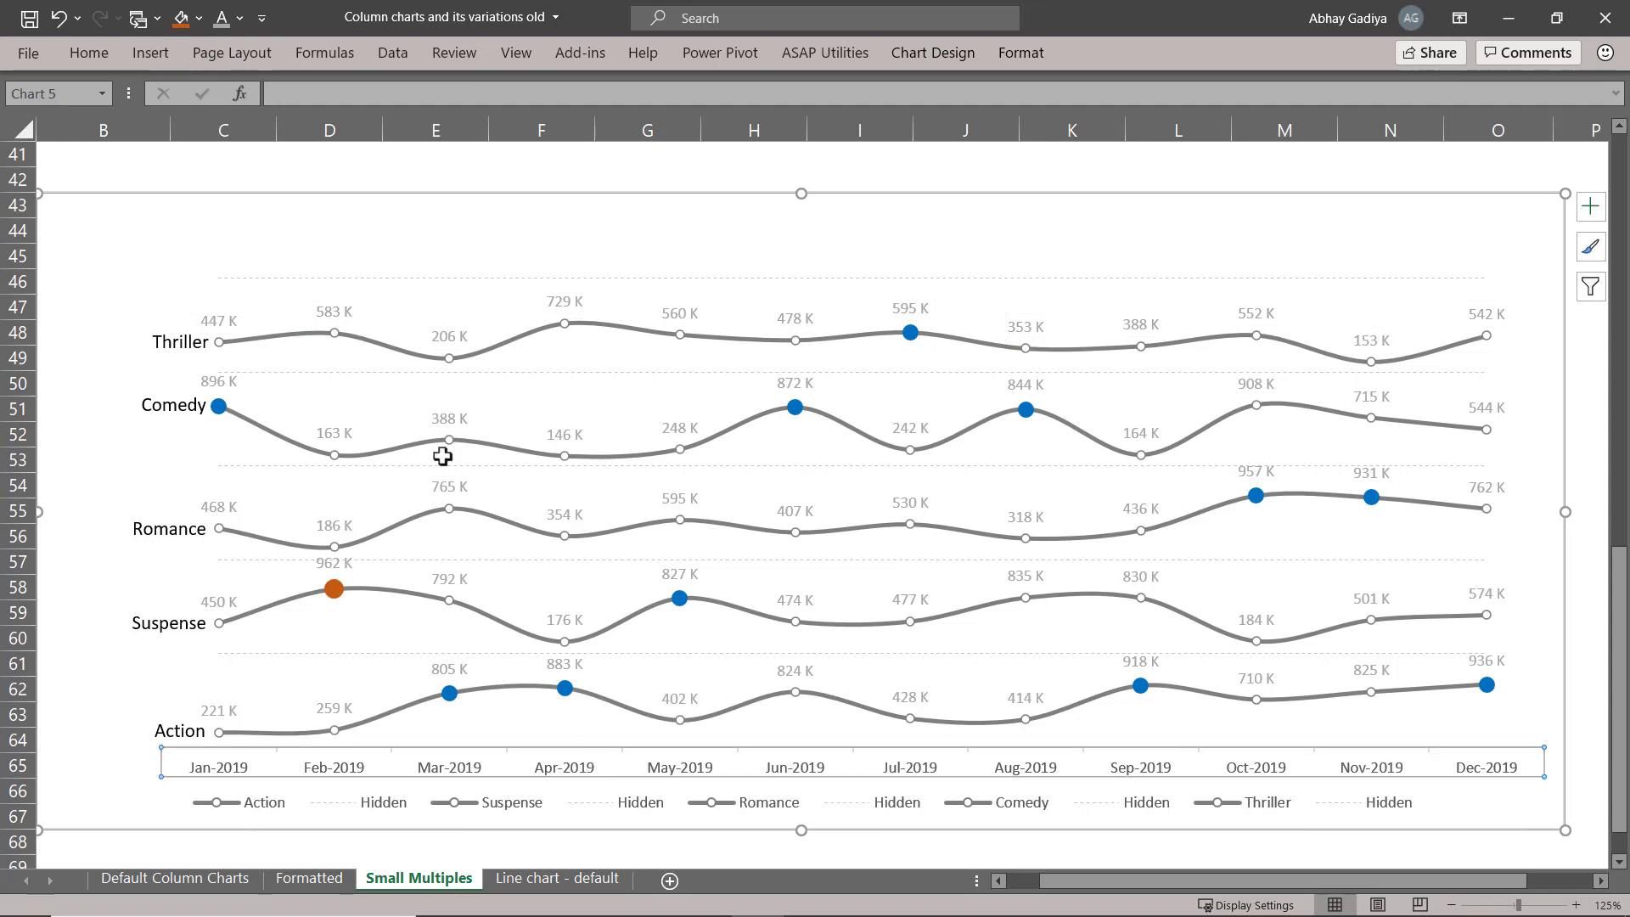
left_click(231, 22)
left_click(450, 802)
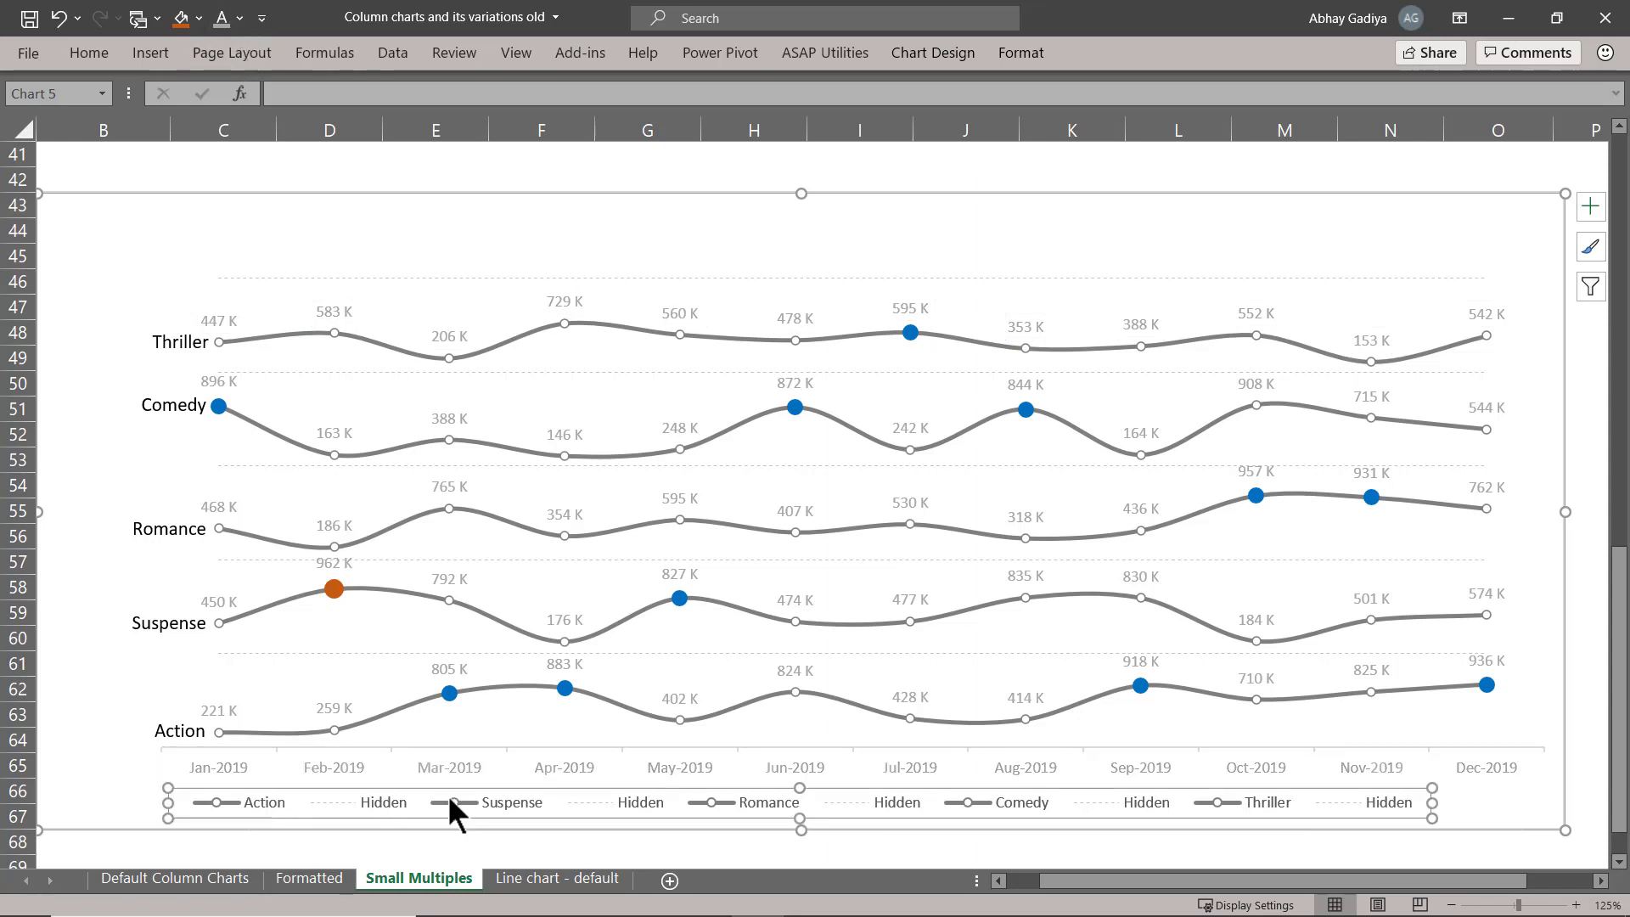
key("Delete")
left_click(798, 675)
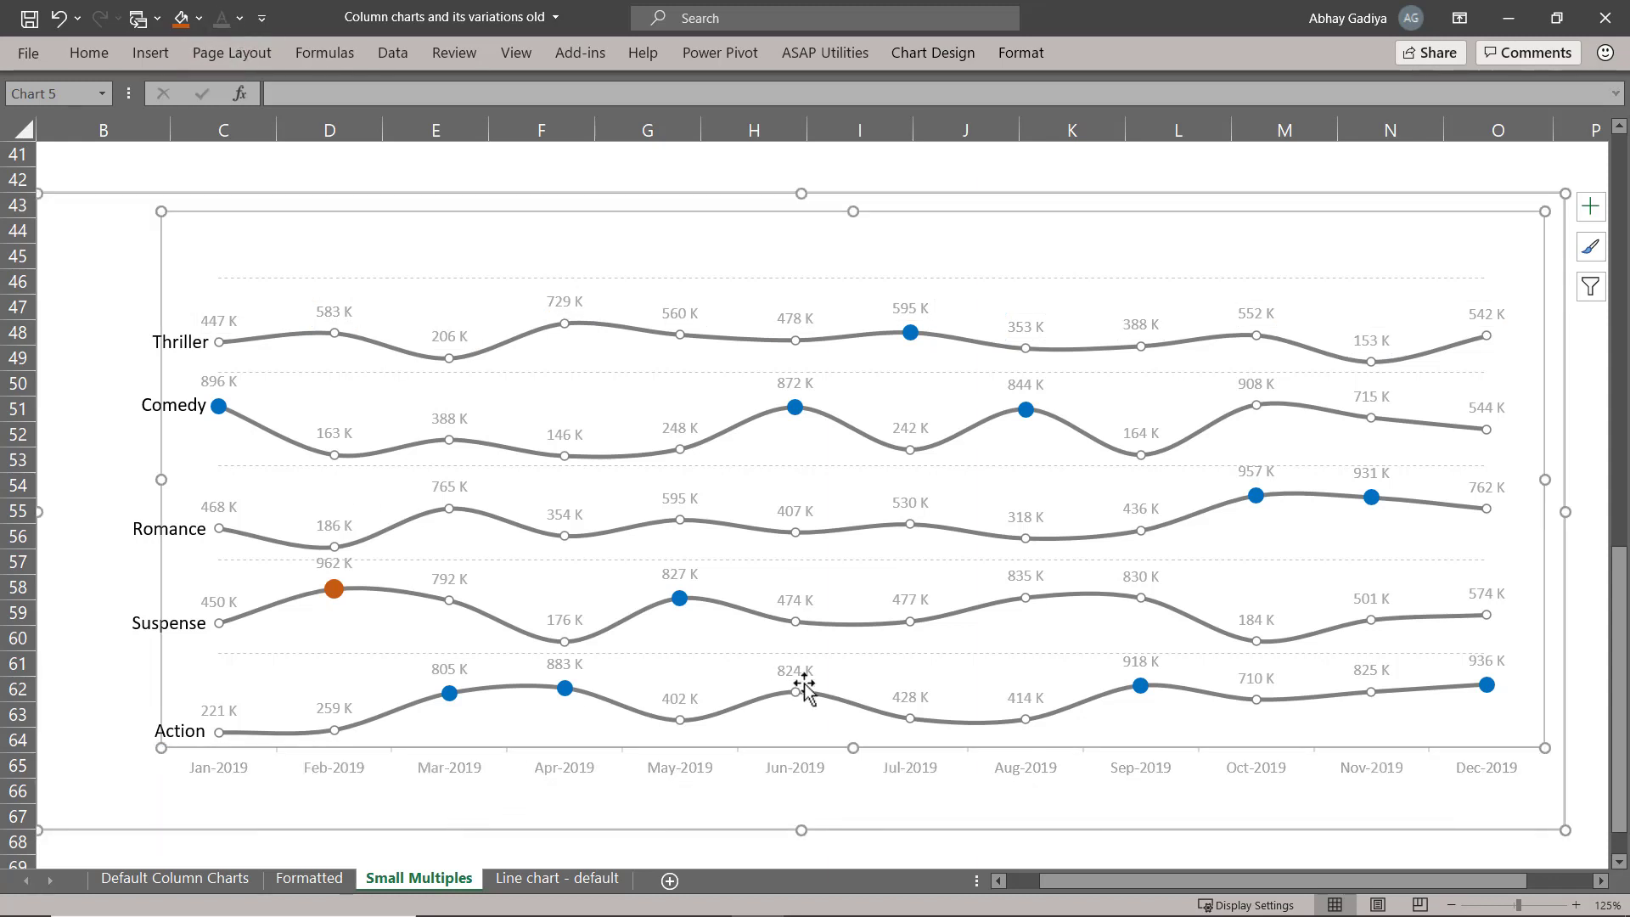
Change the font color of the Action, Suspense, Romance, Comedy and Thriller category text boxes to dark grey.
left_click(180, 728)
left_click(180, 624, "shift")
left_click(170, 528, "shift")
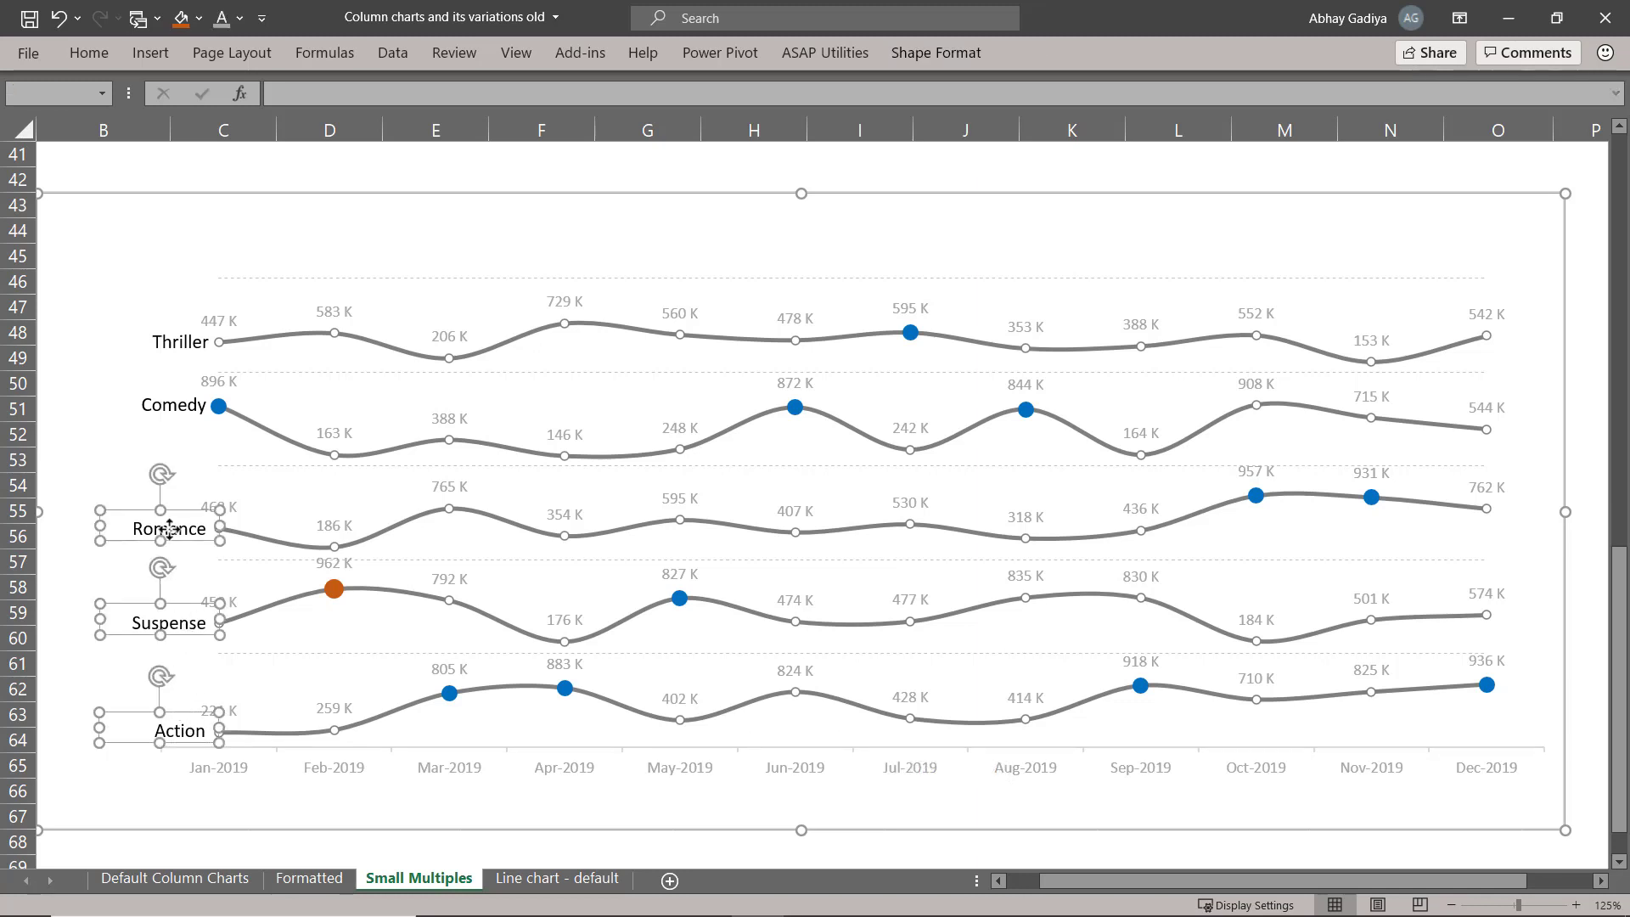
left_click(167, 404, "shift")
left_click(177, 342, "shift")
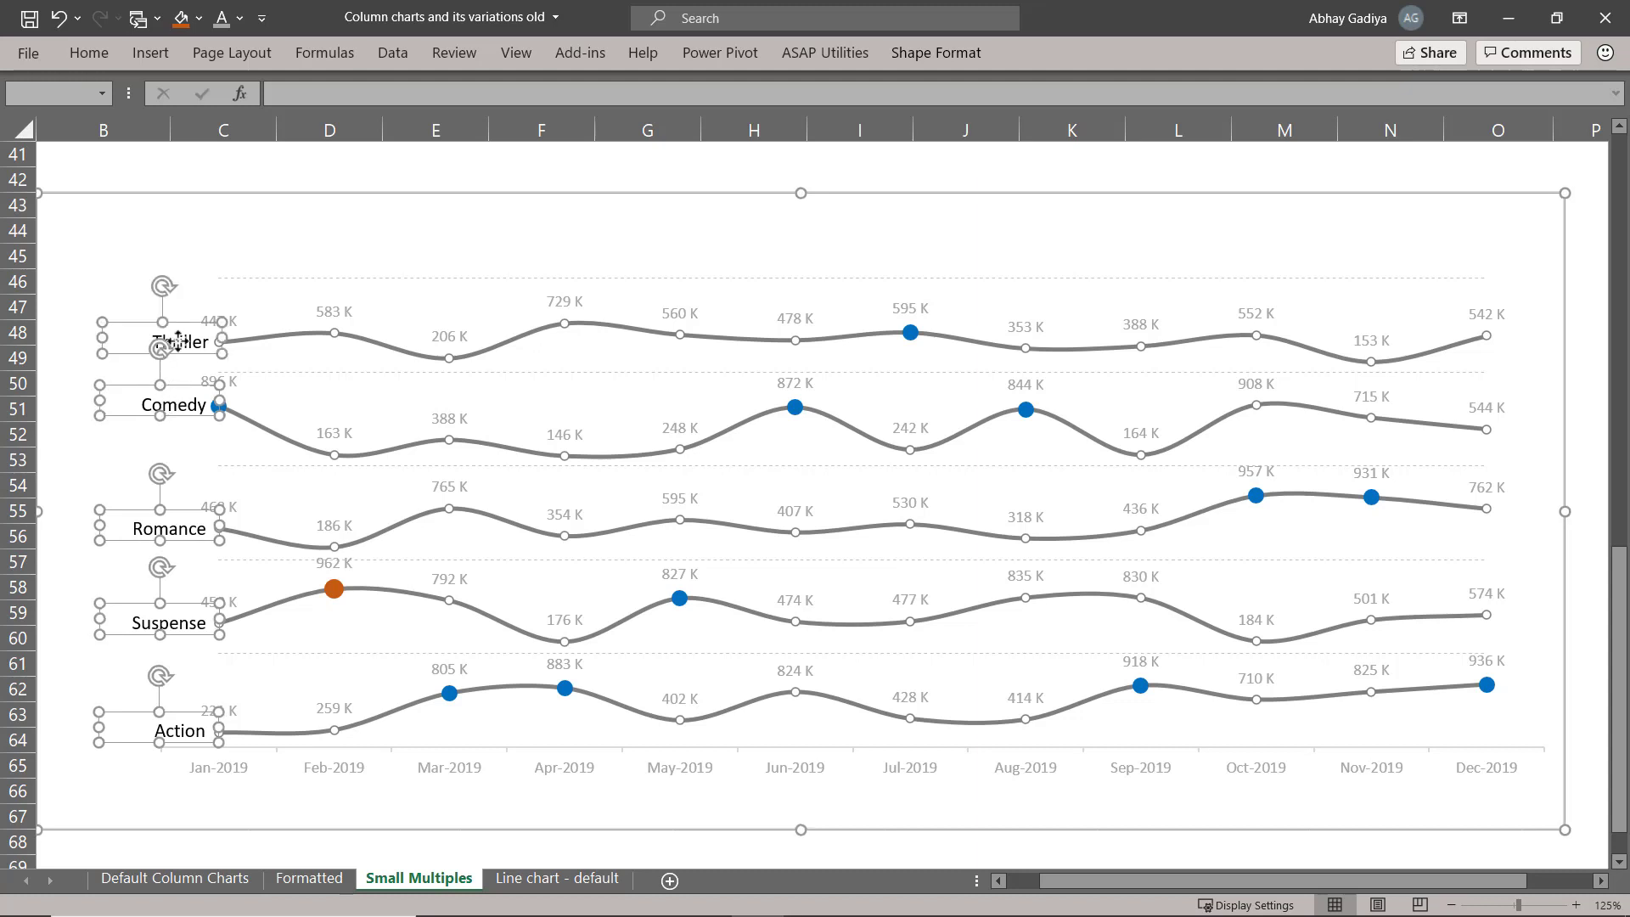
left_click(240, 18)
left_click(223, 183)
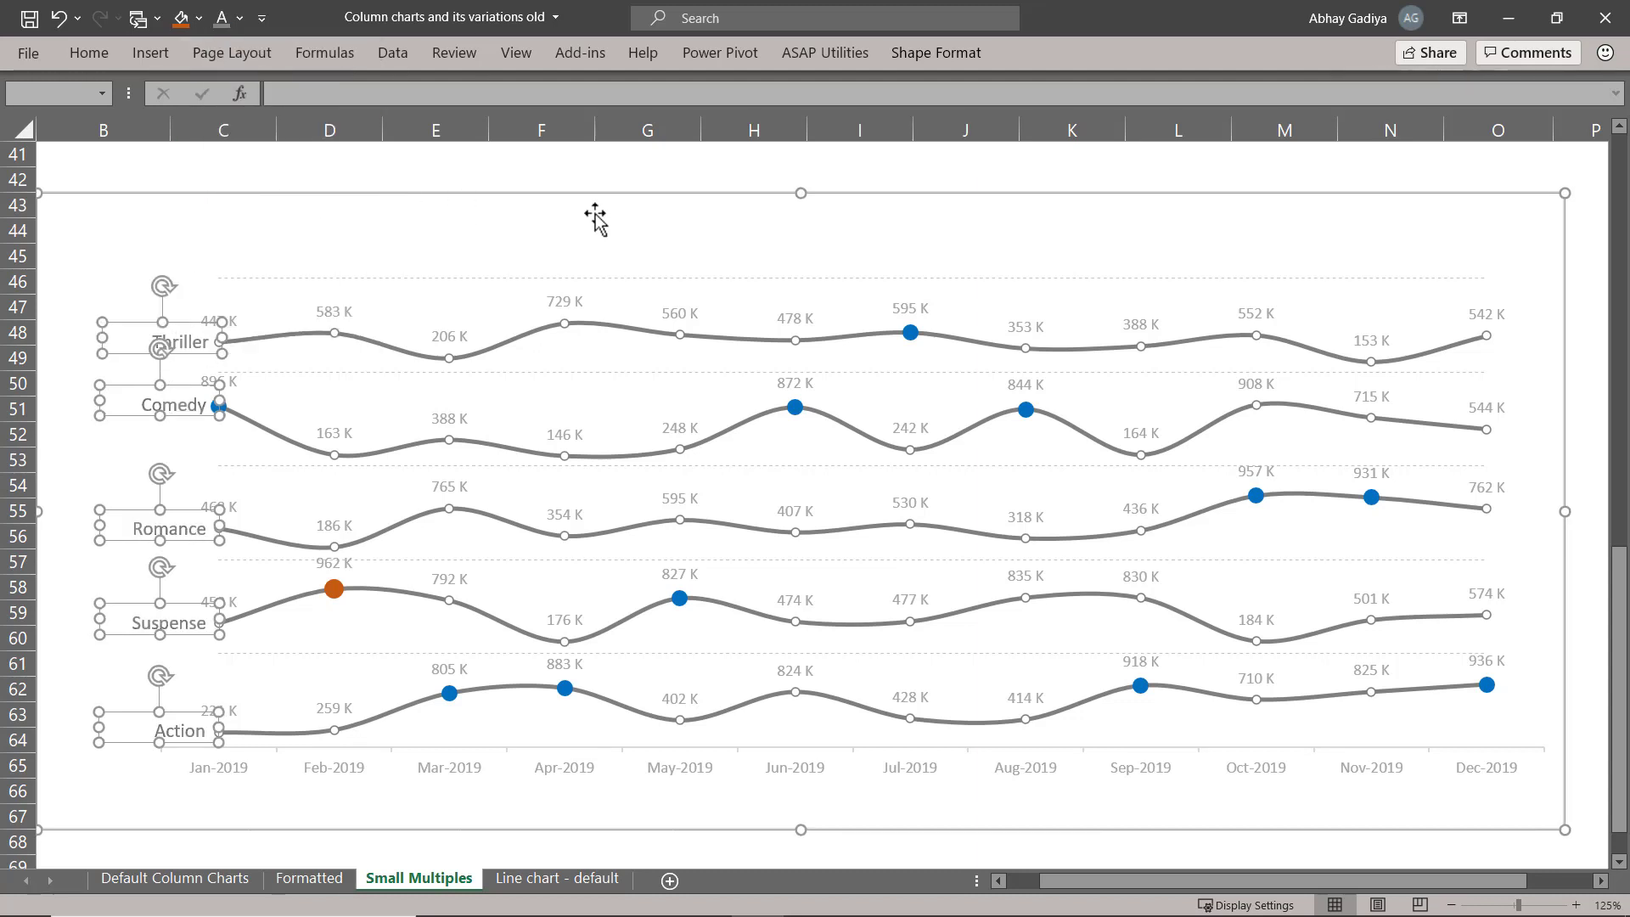
left_click(1129, 259)
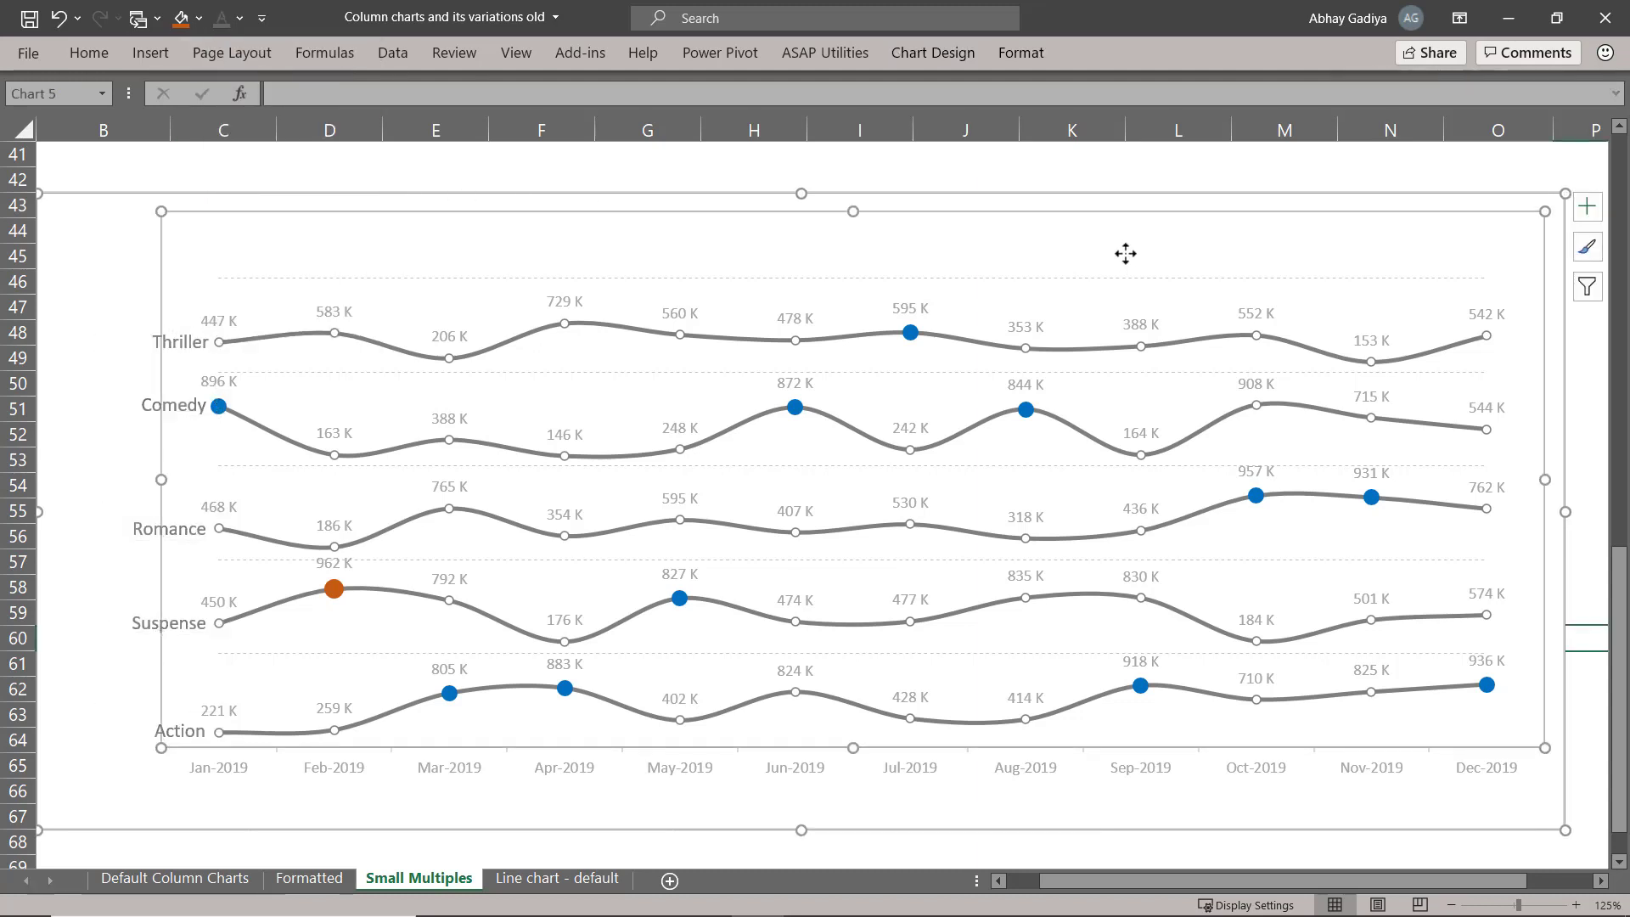
left_click(126, 276)
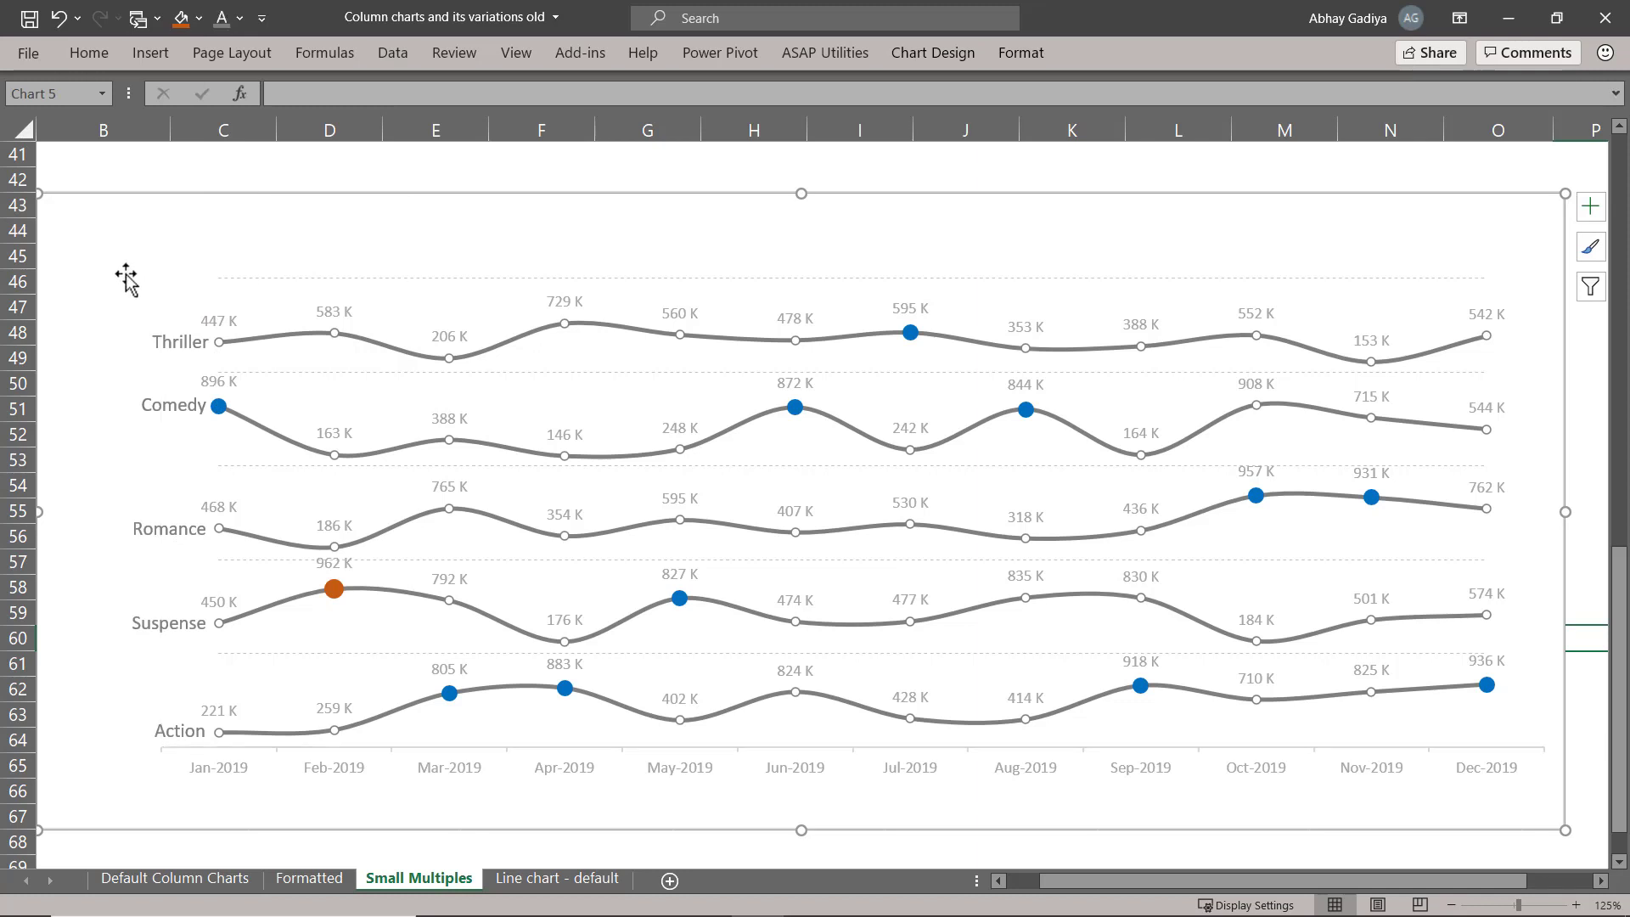
Change the font color of the Comedy line's Jan-2019 and the Action line's Mar-2019 data labels to blue.
left_click(219, 383)
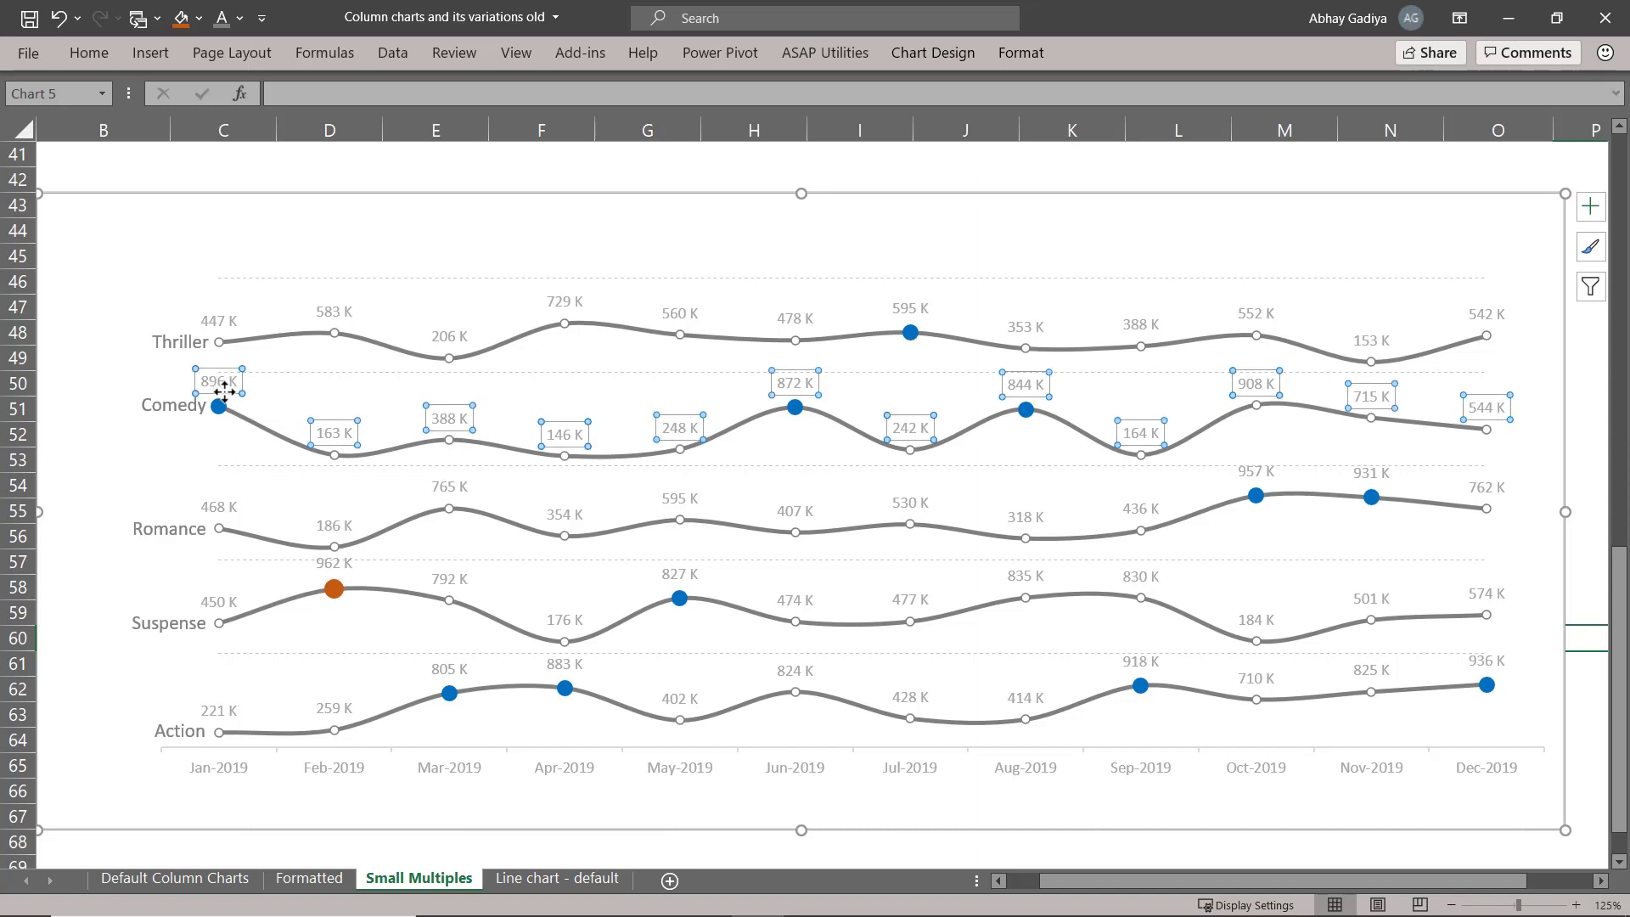
left_click(225, 389)
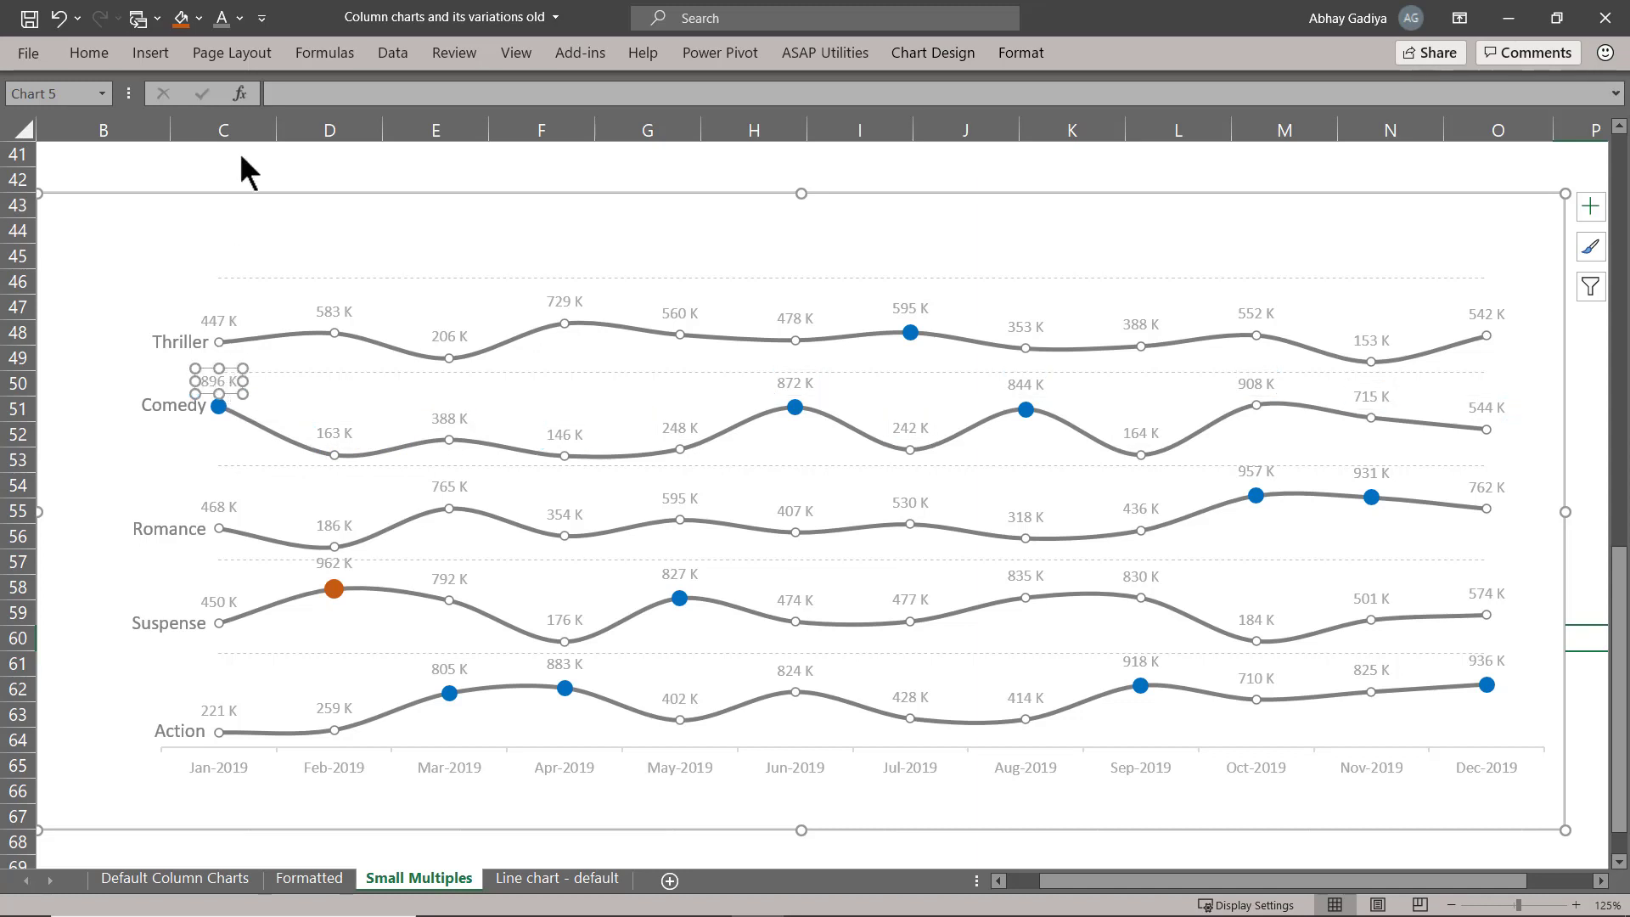
left_click(242, 19)
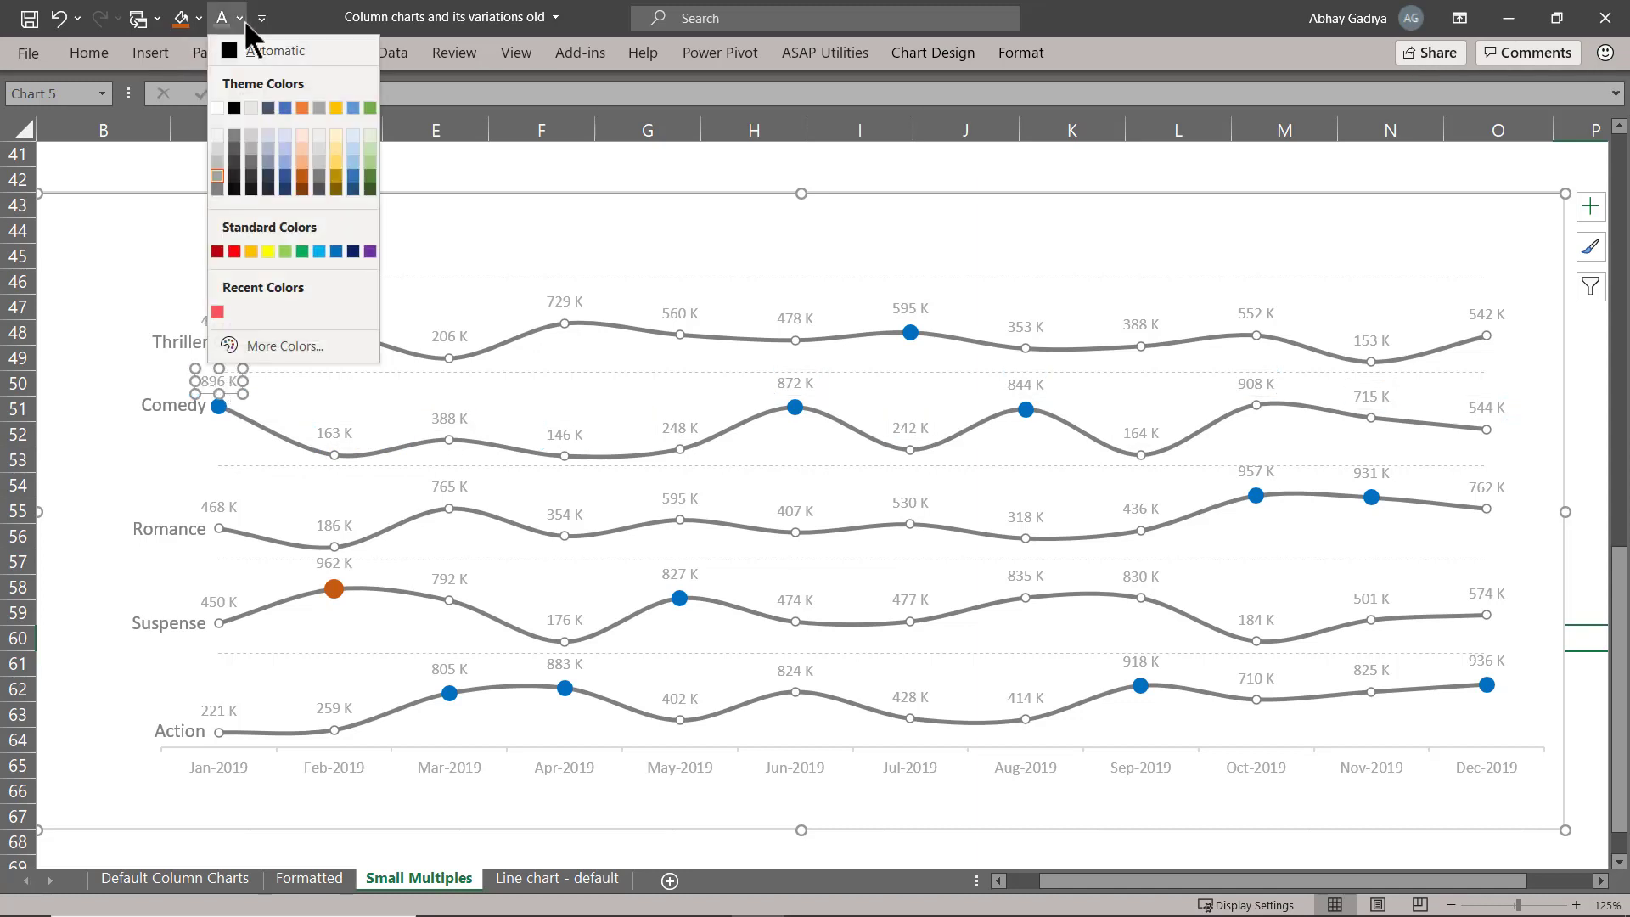
left_click(336, 248)
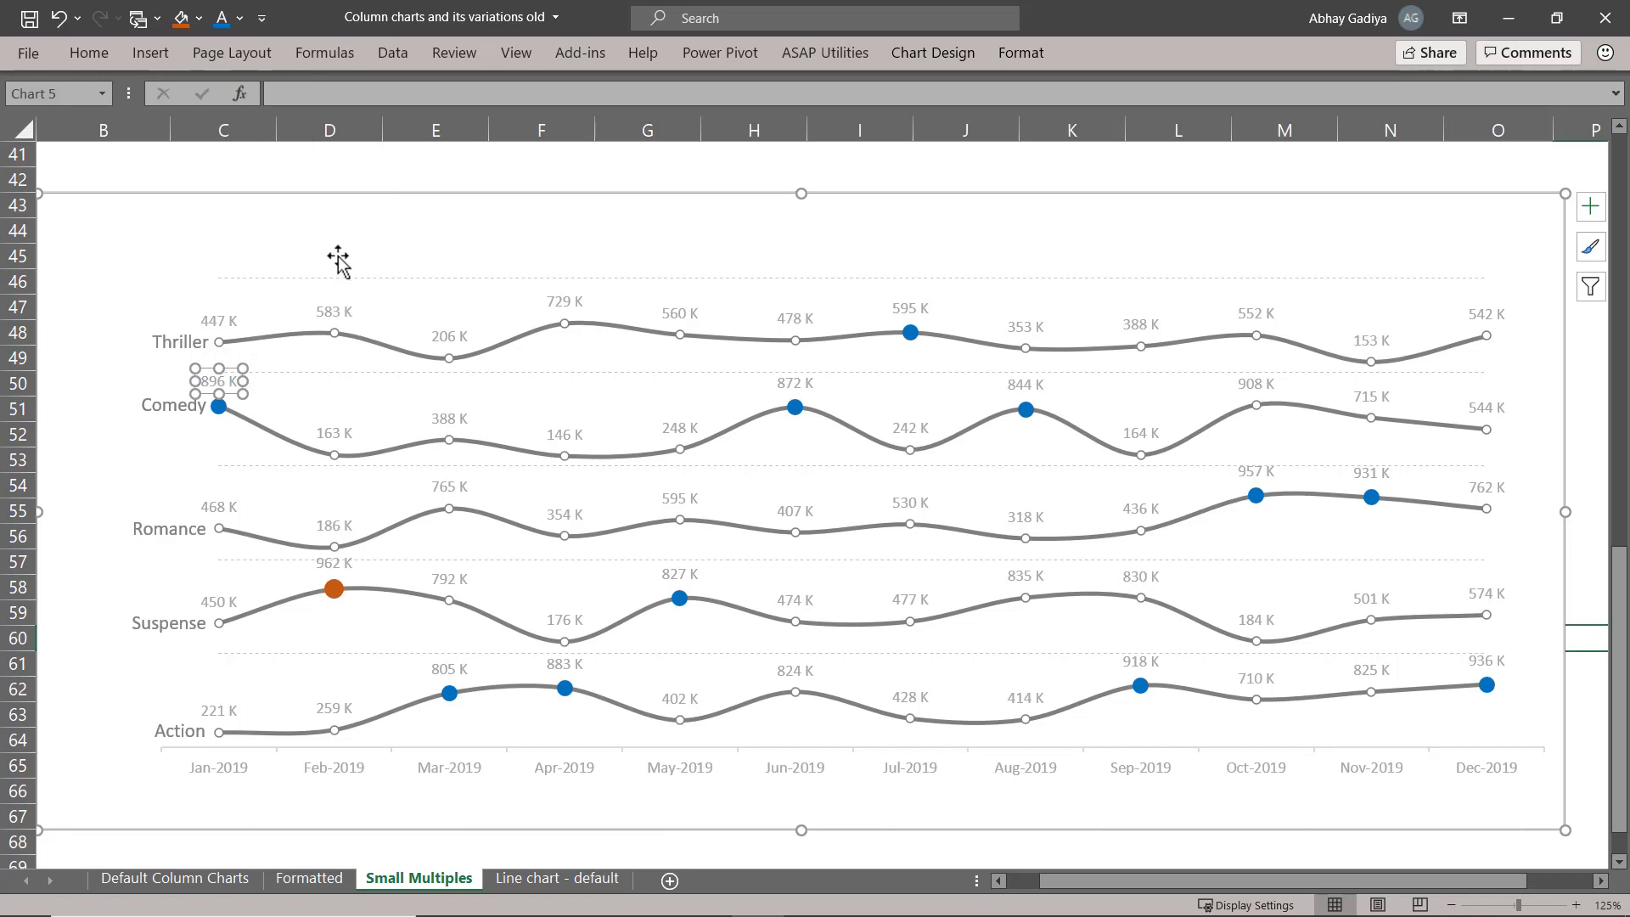
left_click(446, 669)
left_click(449, 666)
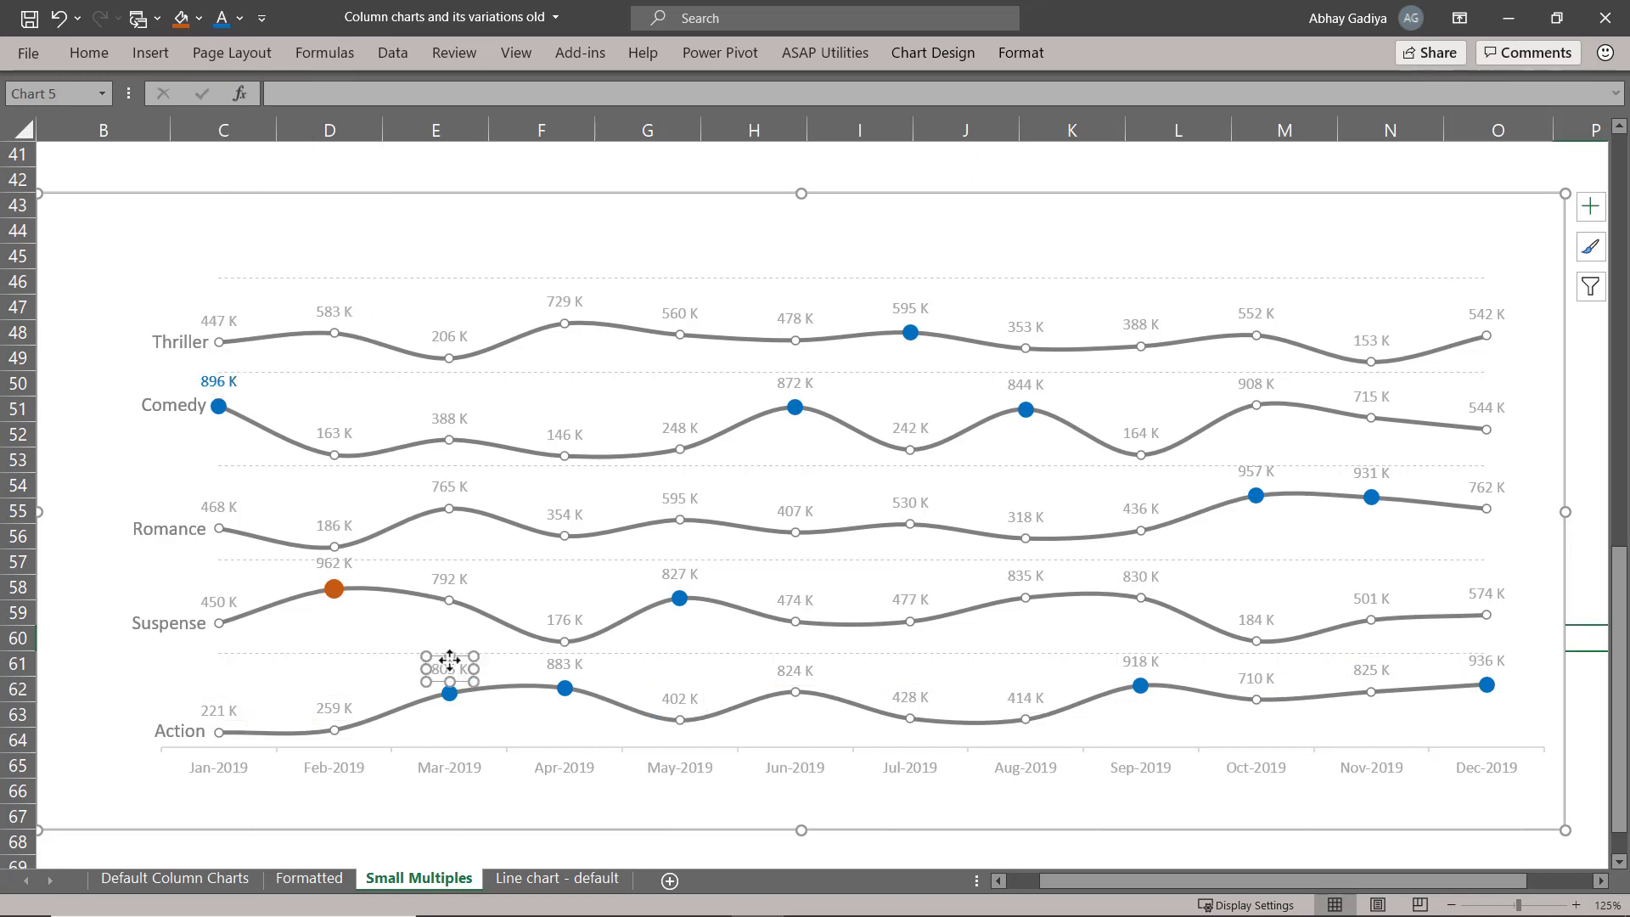
left_click(222, 18)
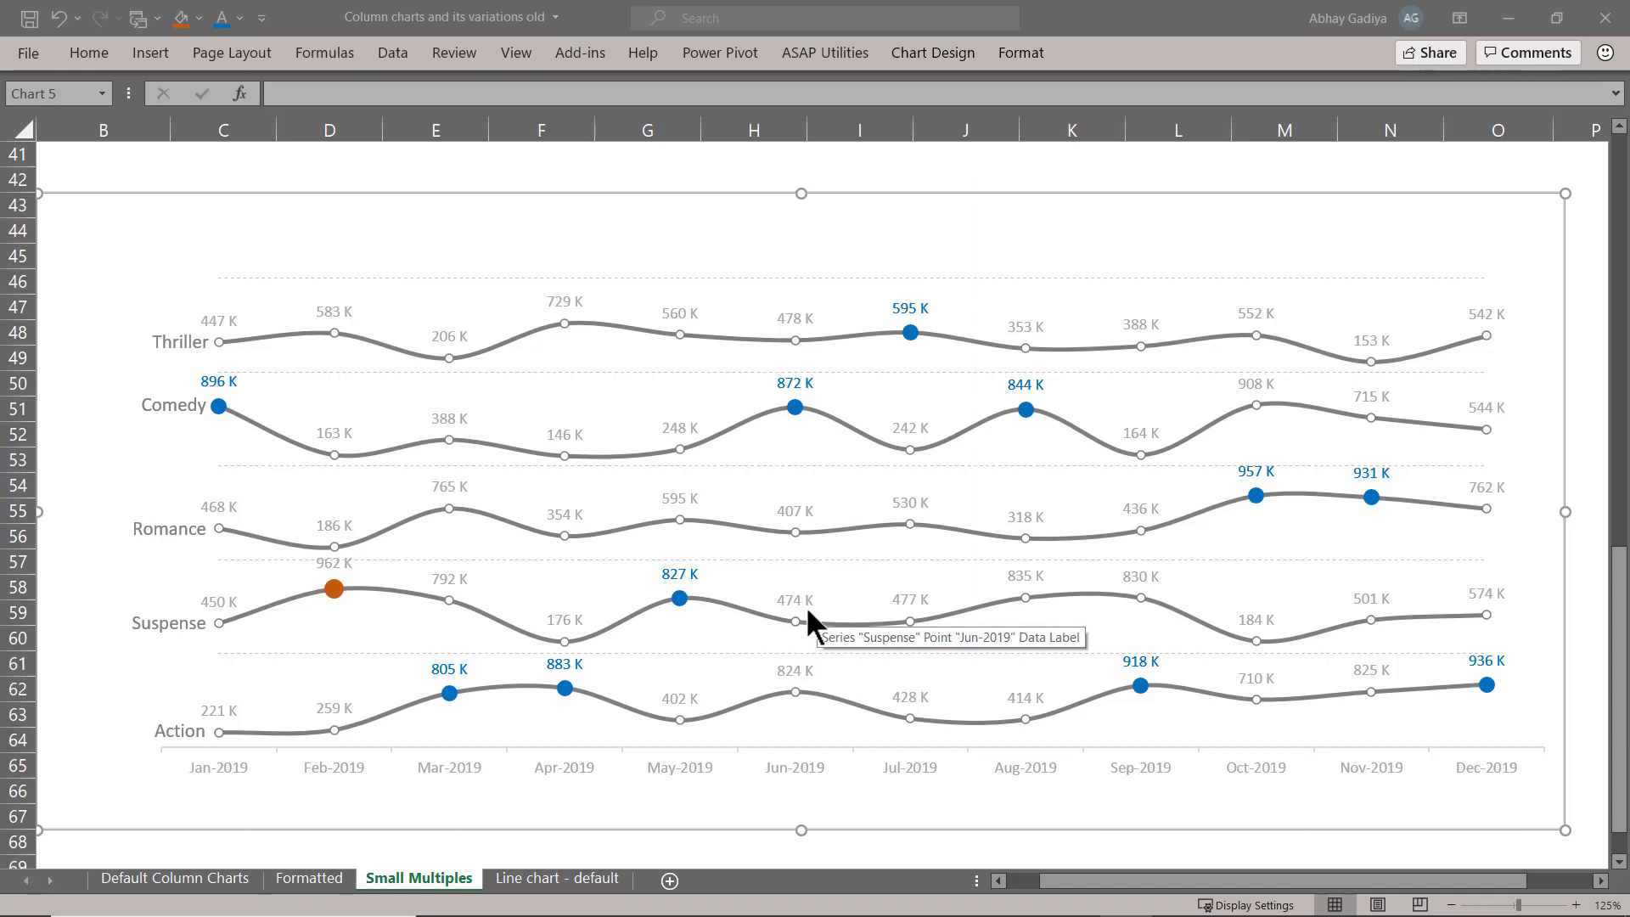
Copy the dashed orange rectangle from the column chart into the line chart and place it around the Dec-2019 points.
scroll(1205, 653, "up", 4)
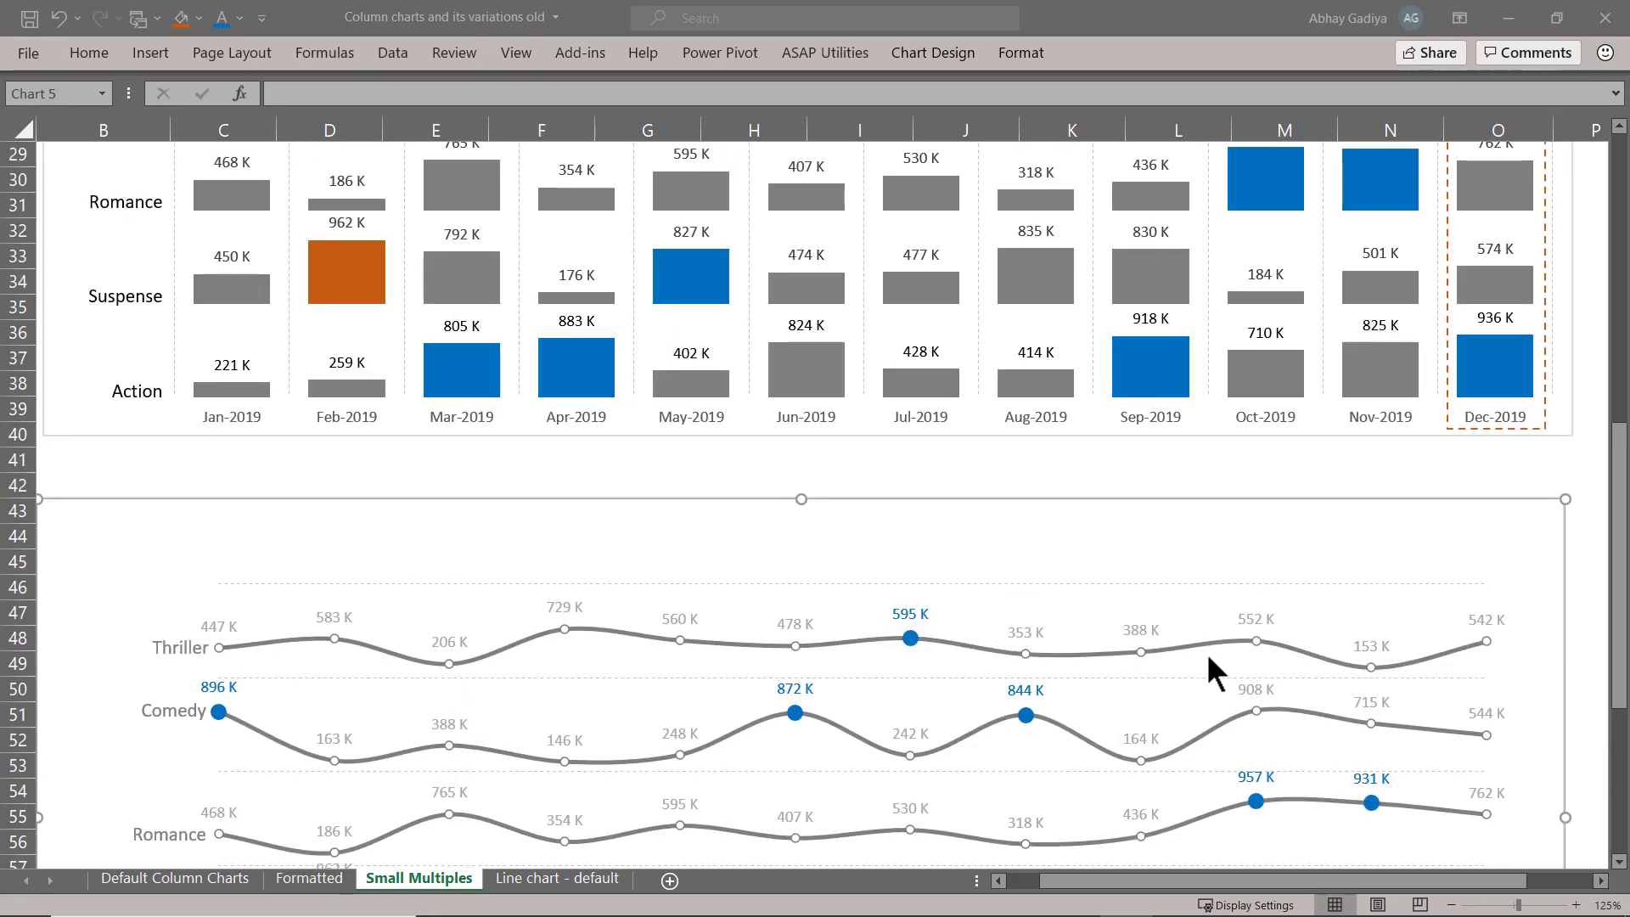
scroll(1214, 654, "up", 5)
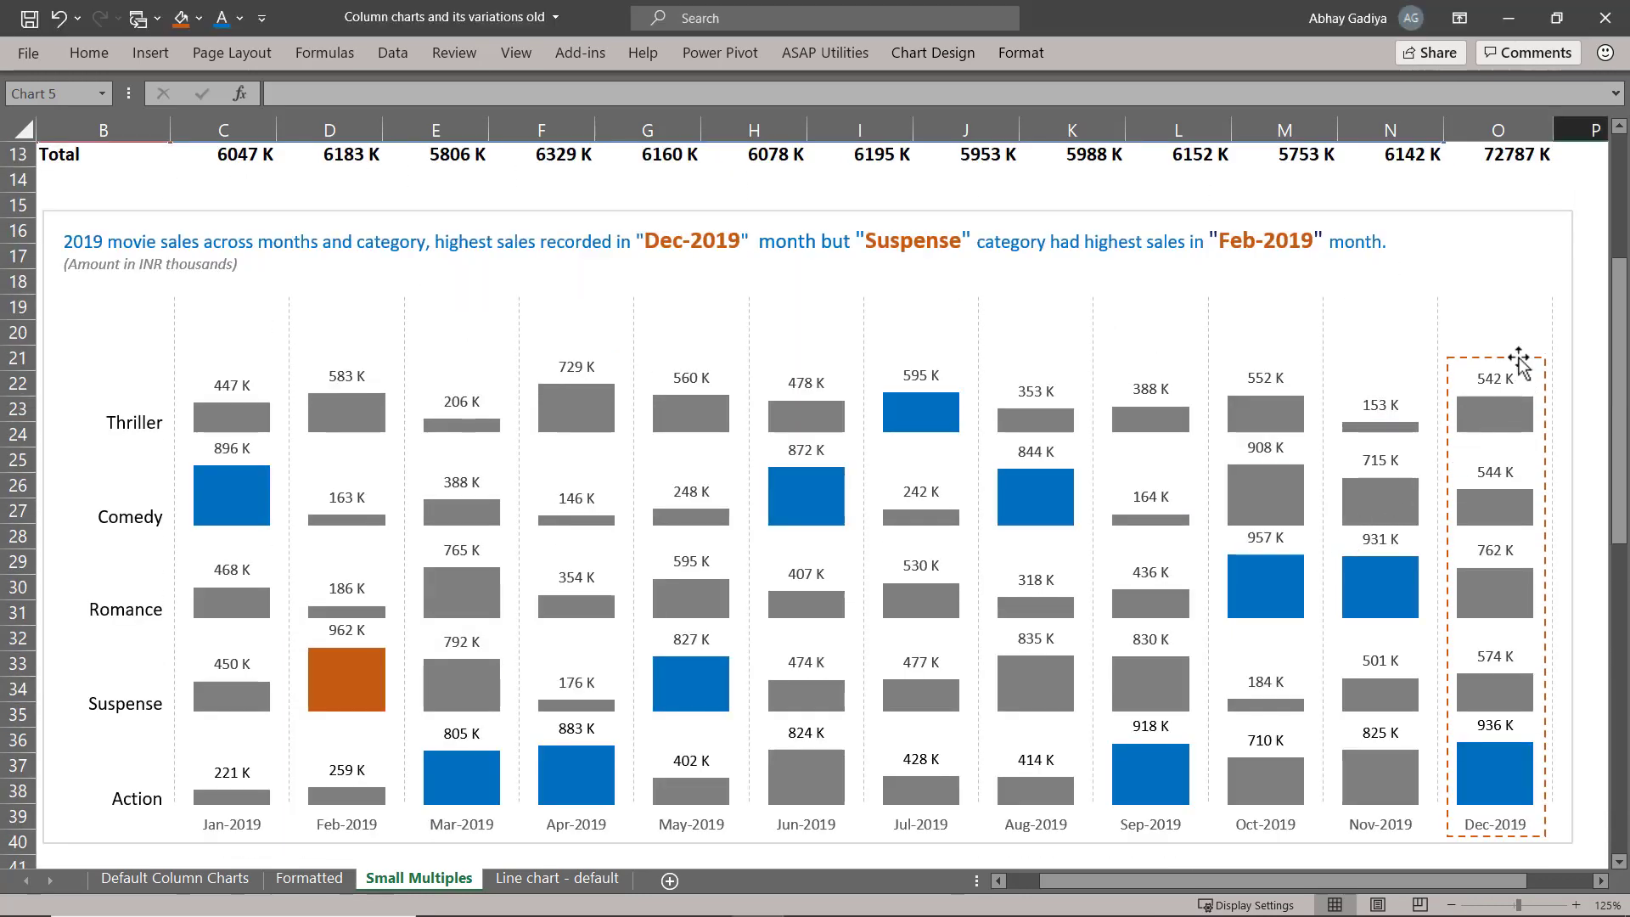
left_click(1517, 357)
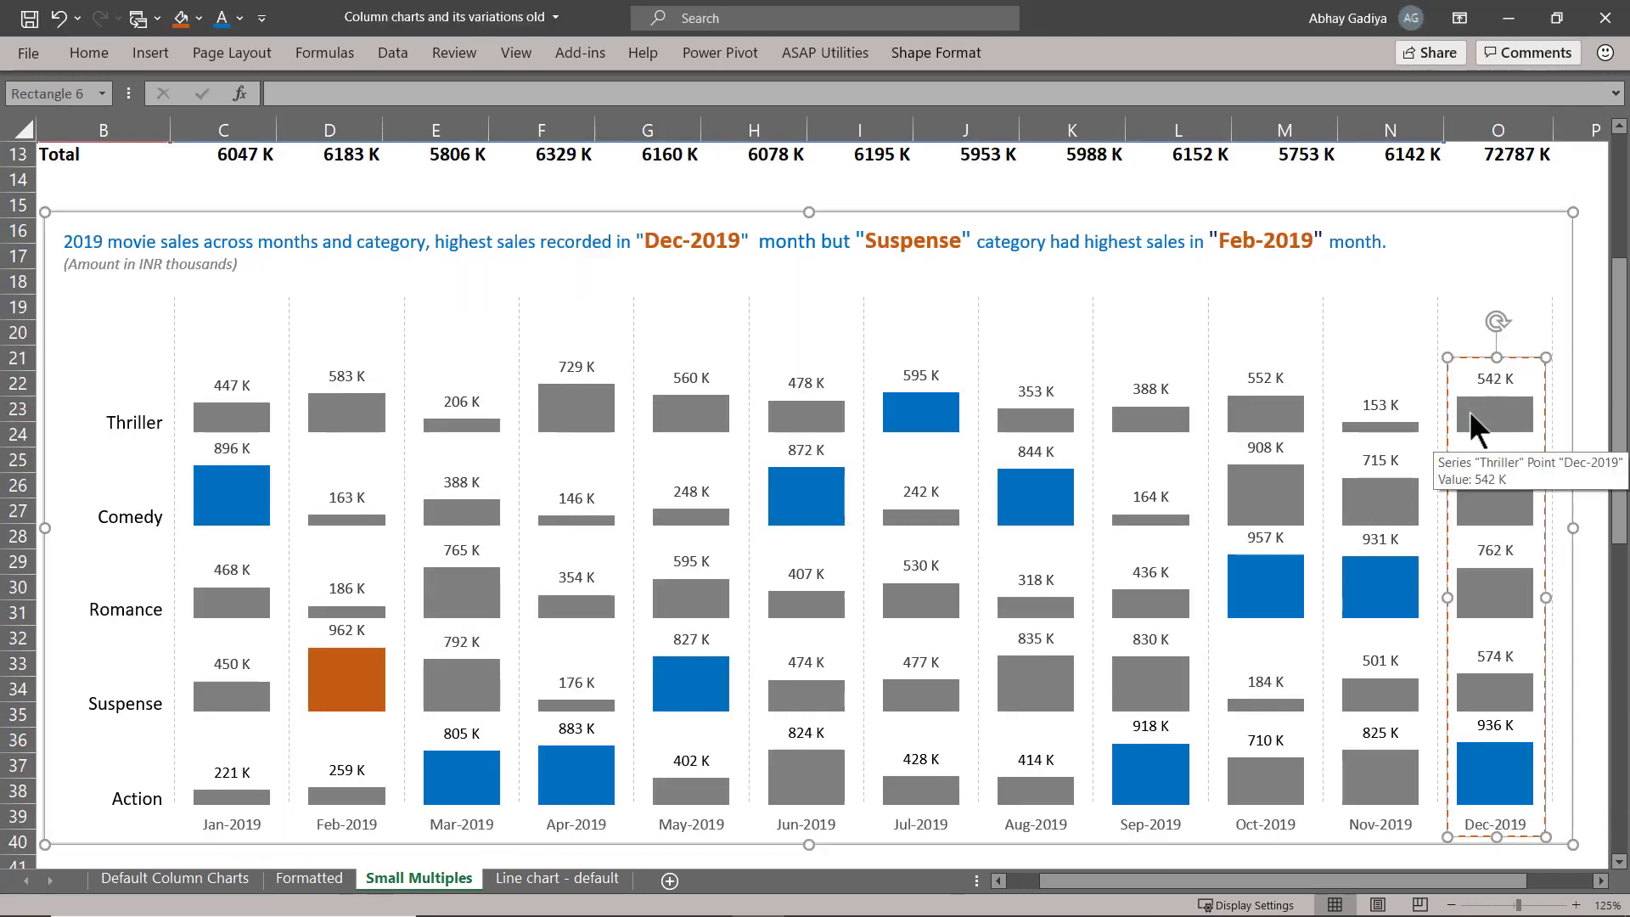
scroll(1468, 409, "down", 12)
scroll(1469, 411, "up", 4)
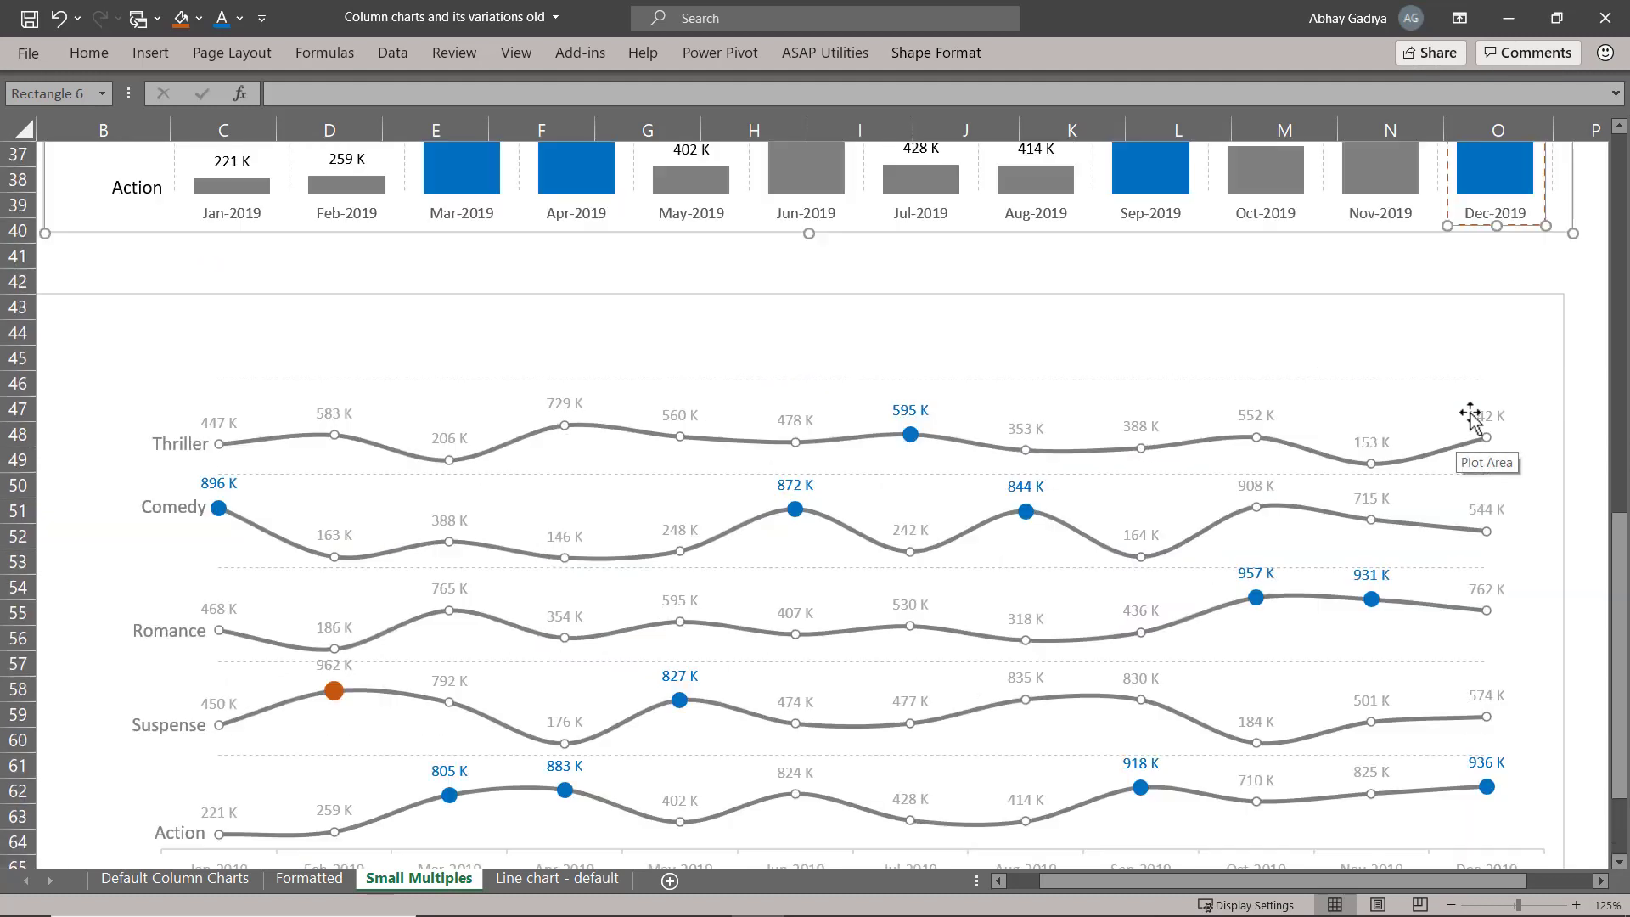
left_click(1515, 358)
left_click(1552, 364)
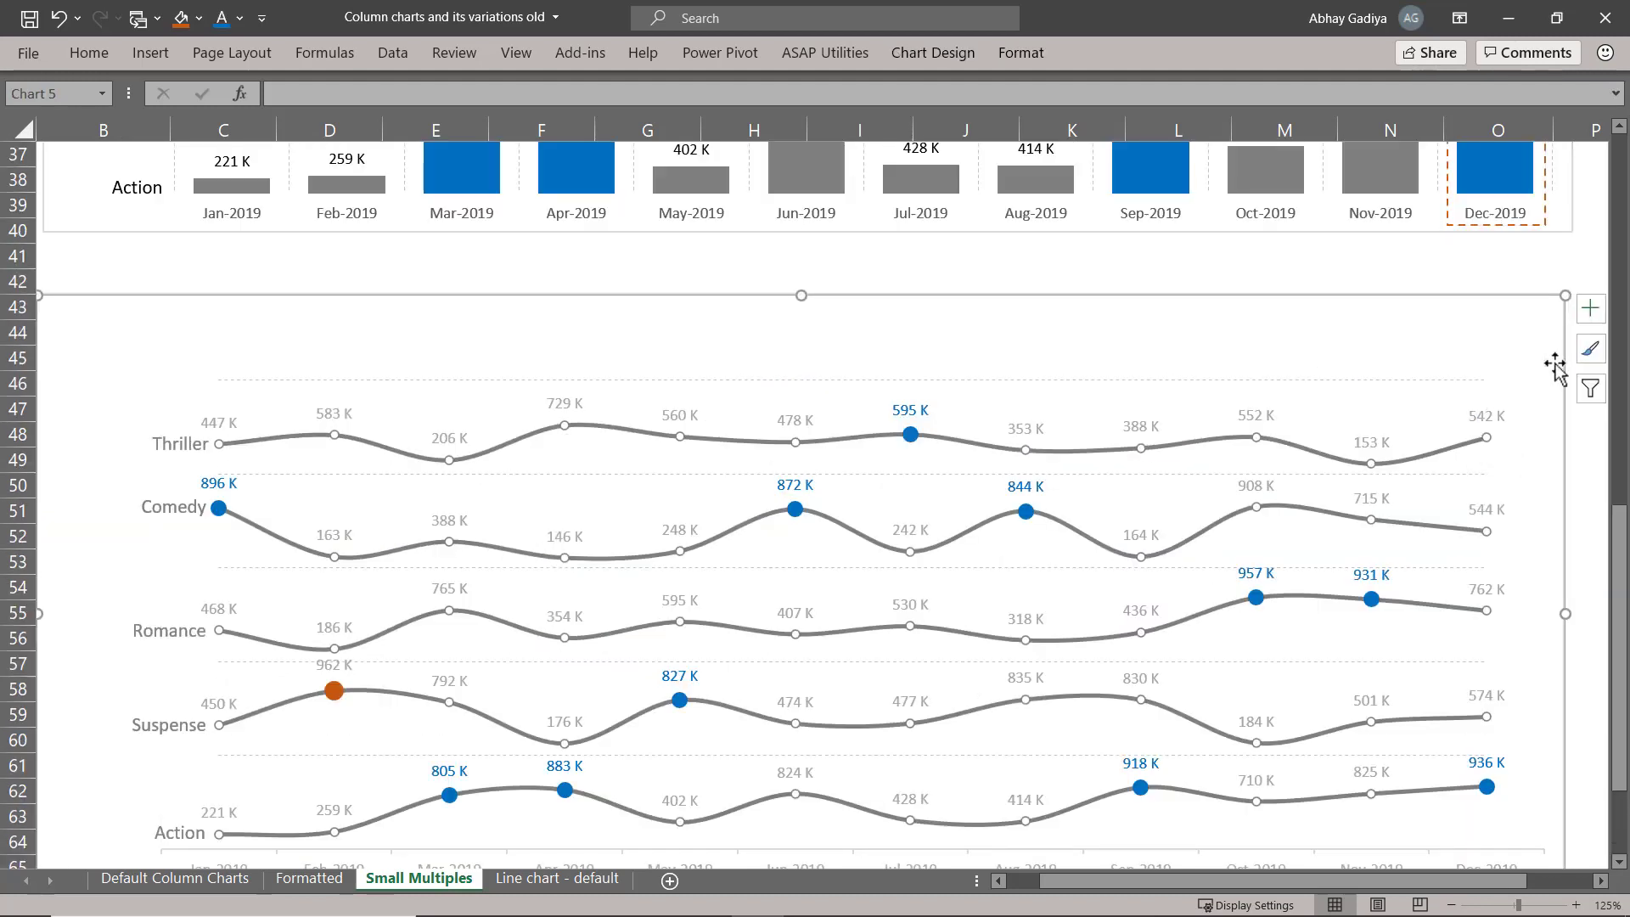
key("ctrl+v")
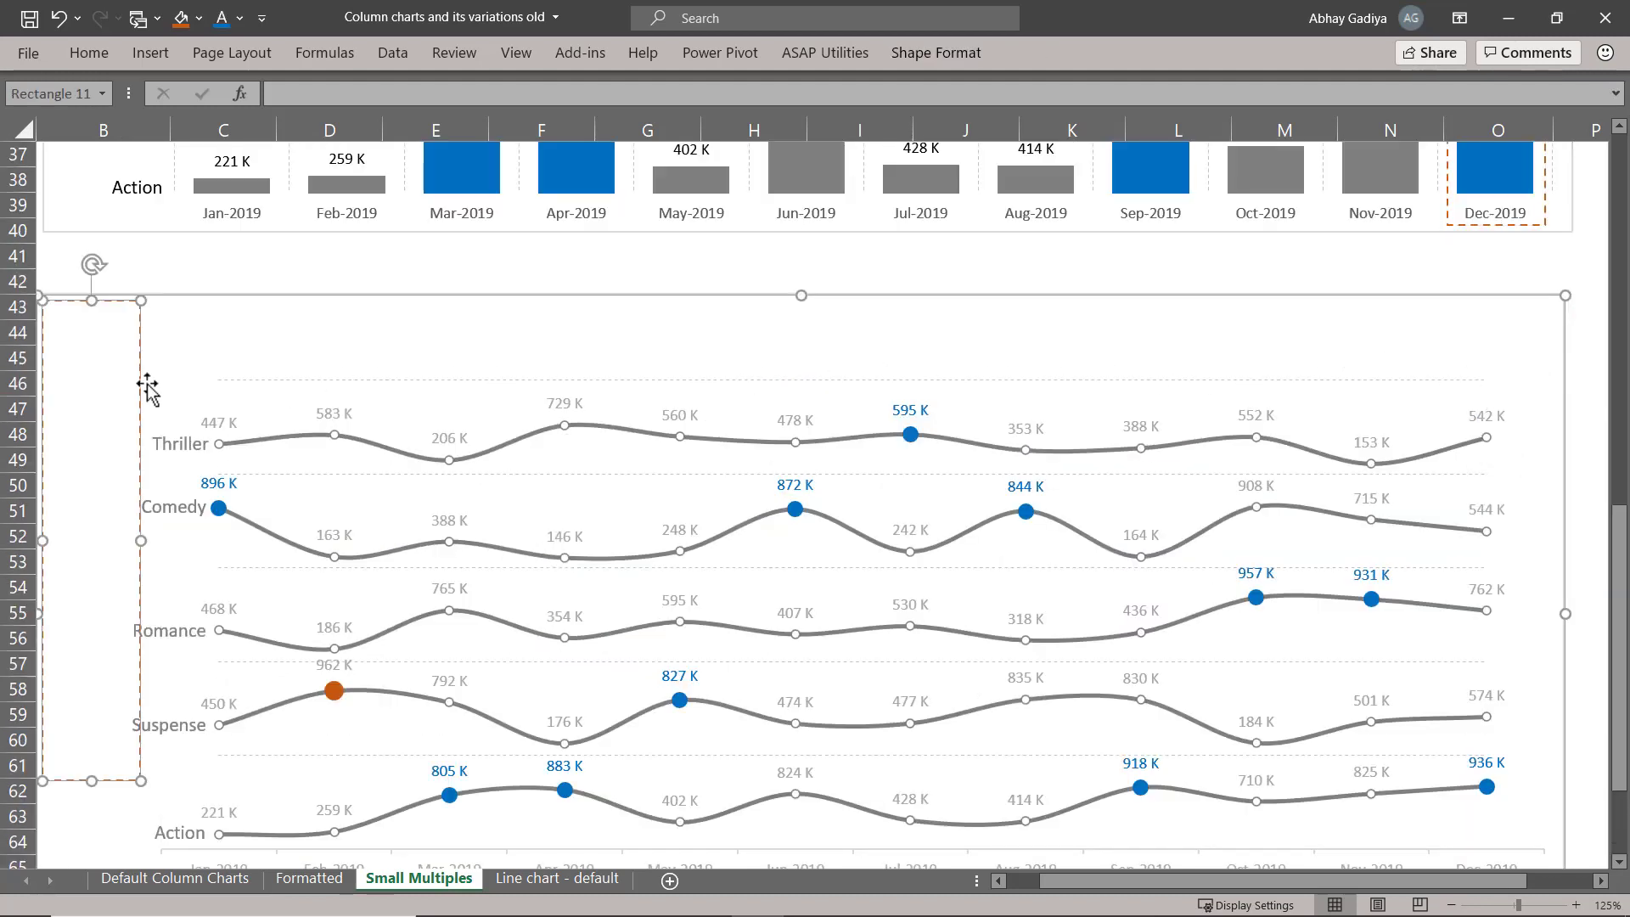
left_click_drag(140, 387, 1539, 485)
scroll(1370, 413, "down", 2)
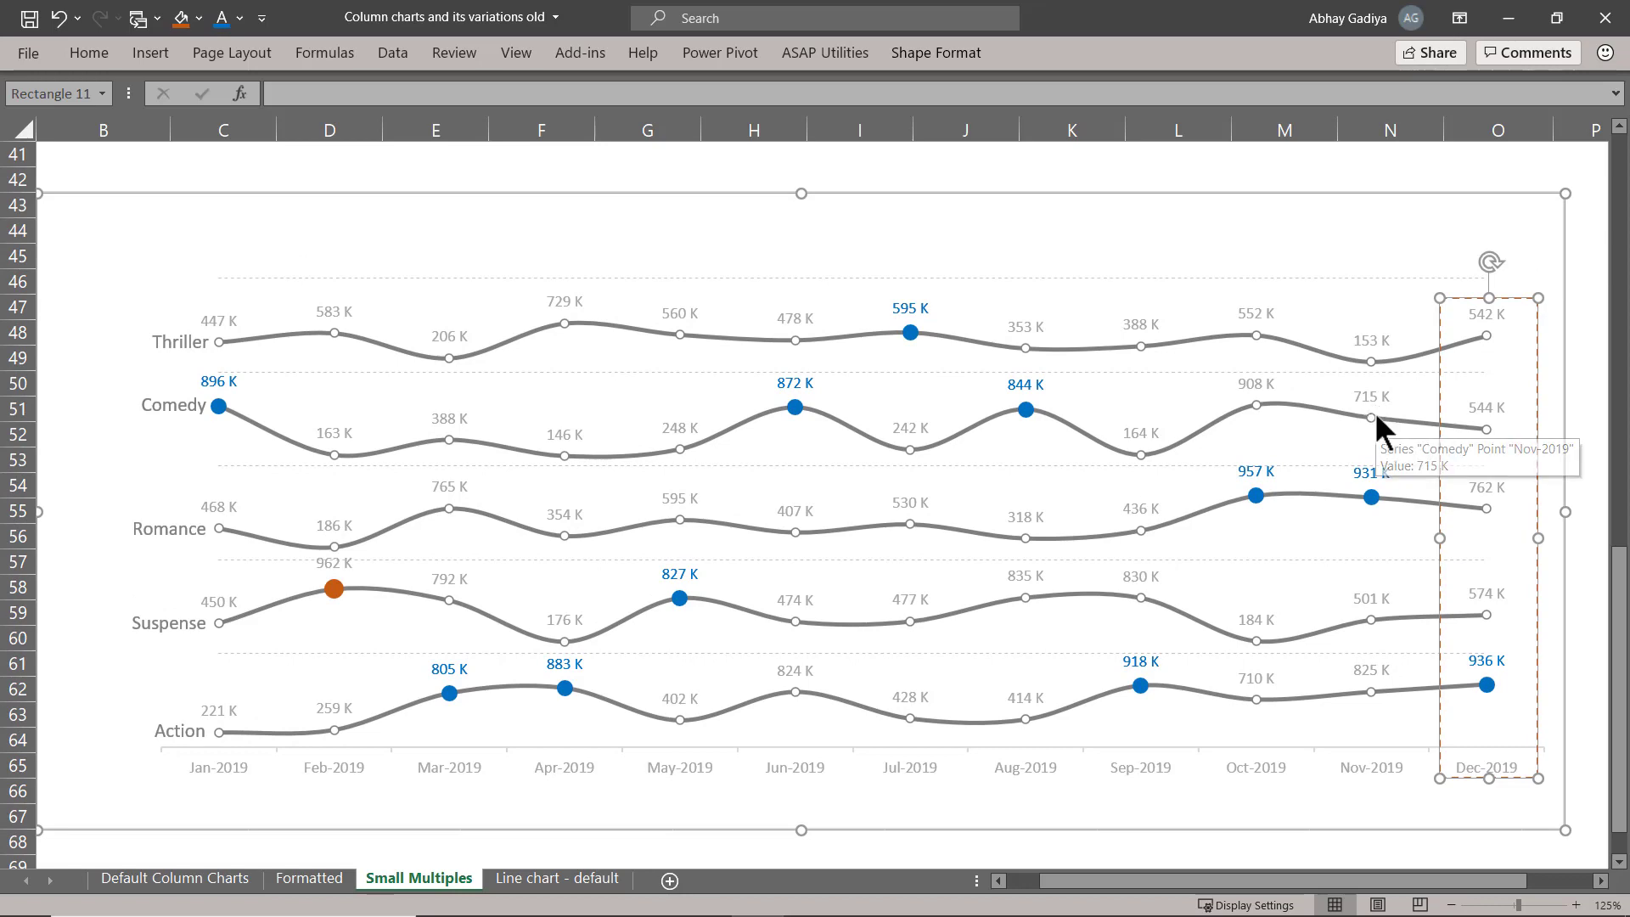
Copy the column chart's title text box with its "(Amount in INR thousands)" subtitle into the line chart, above the lines.
scroll(1375, 415, "up", 11)
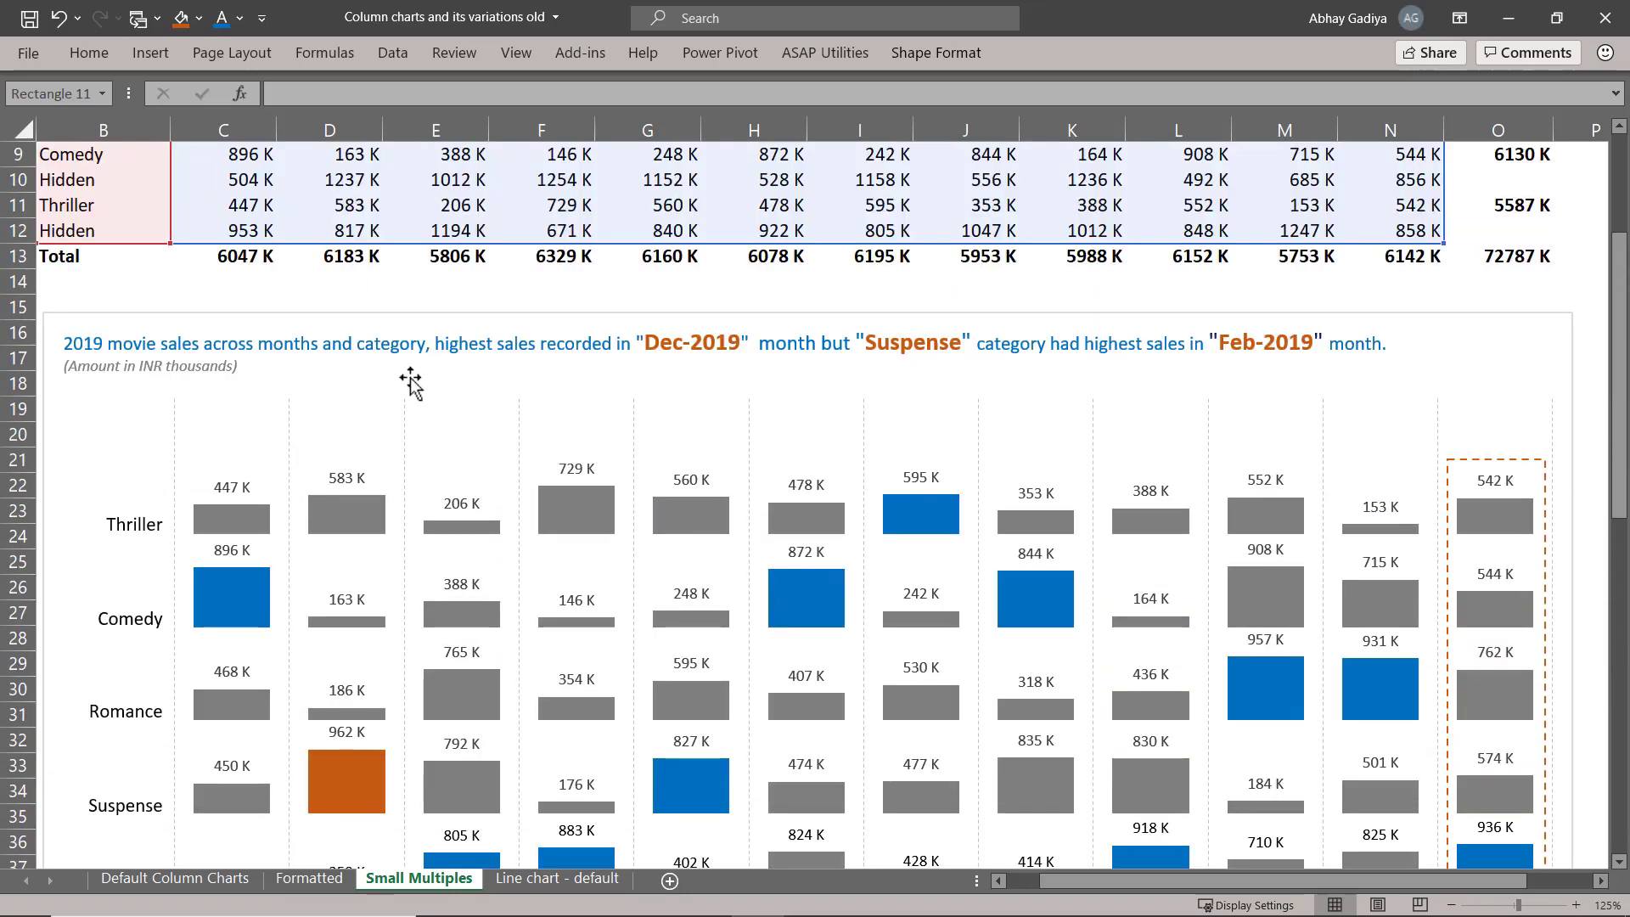
left_click(303, 374)
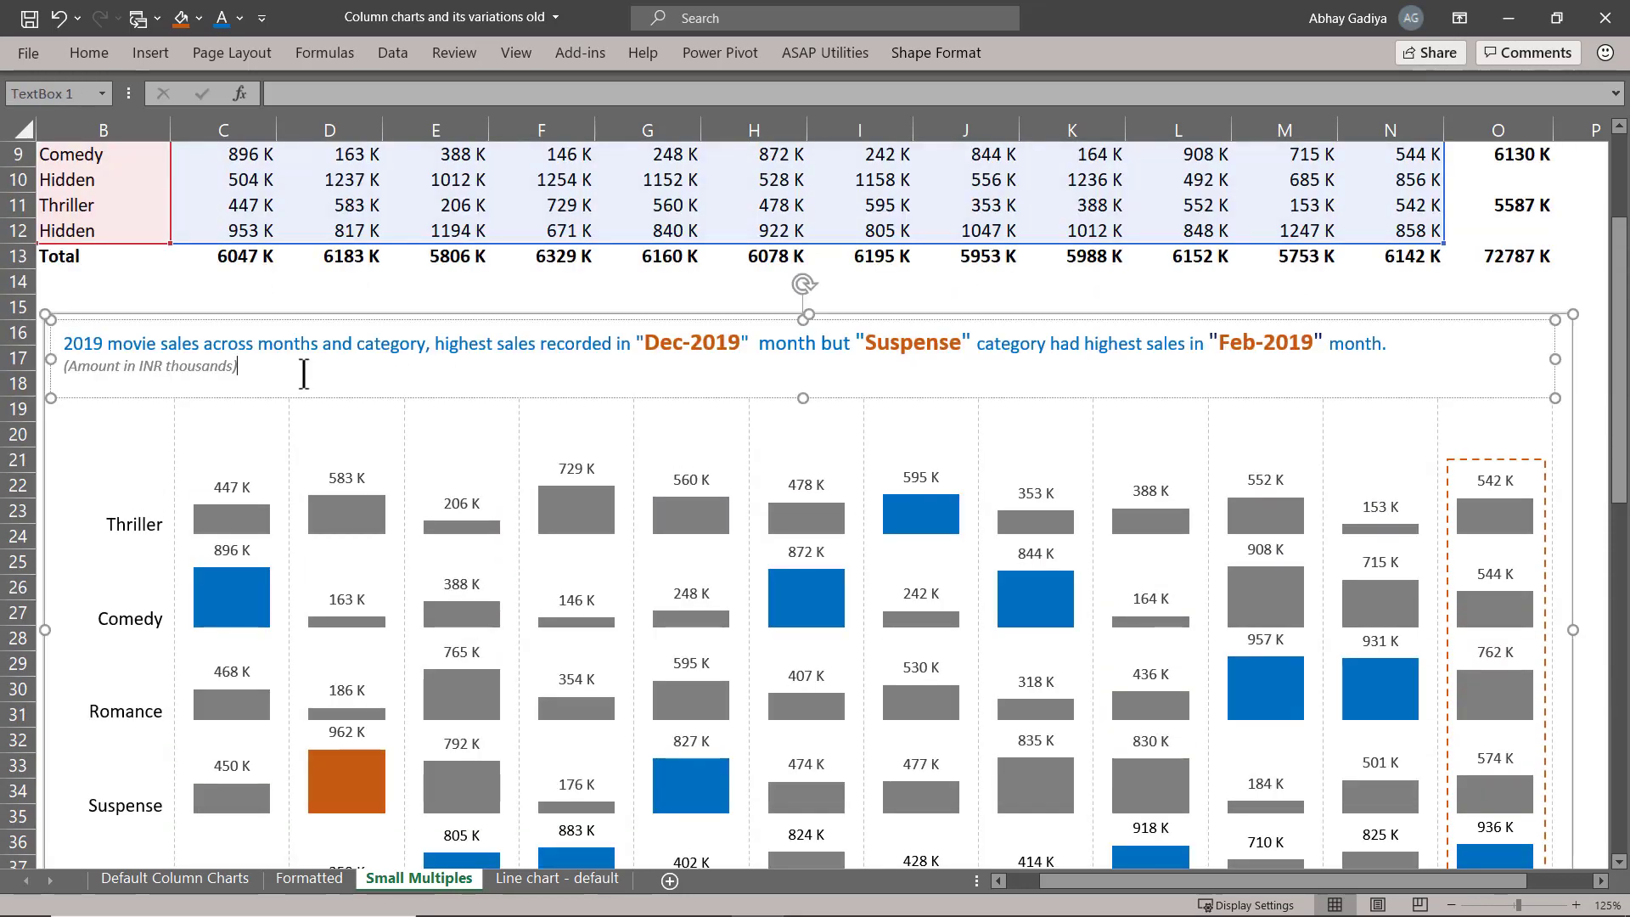
left_click(249, 400)
left_click(166, 371)
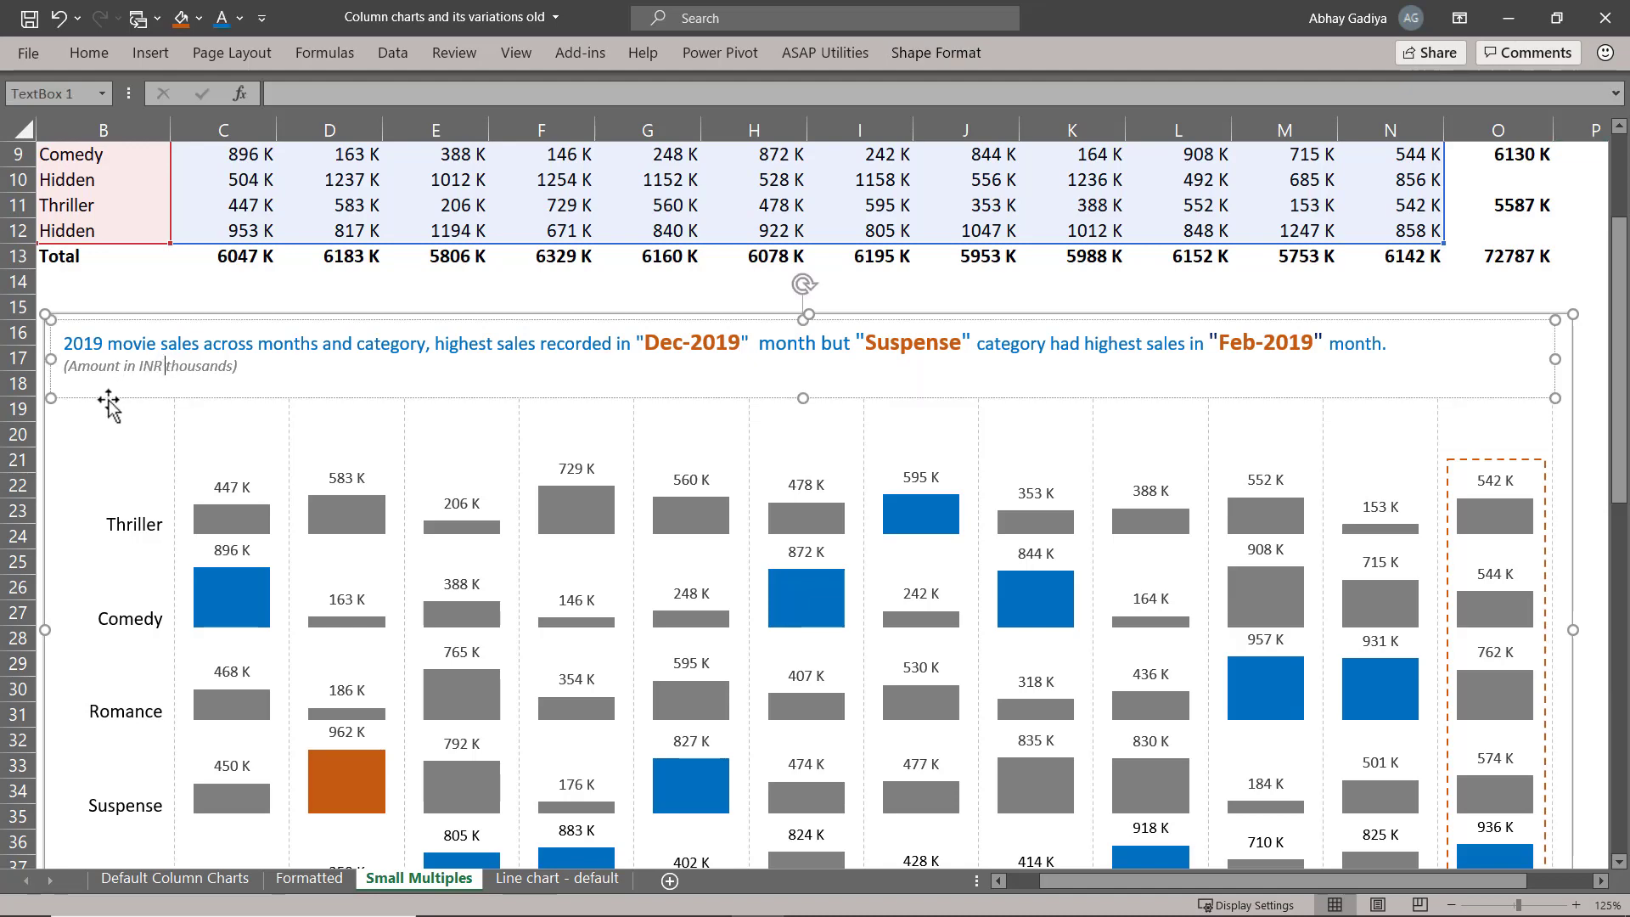
scroll(108, 399, "down", 9)
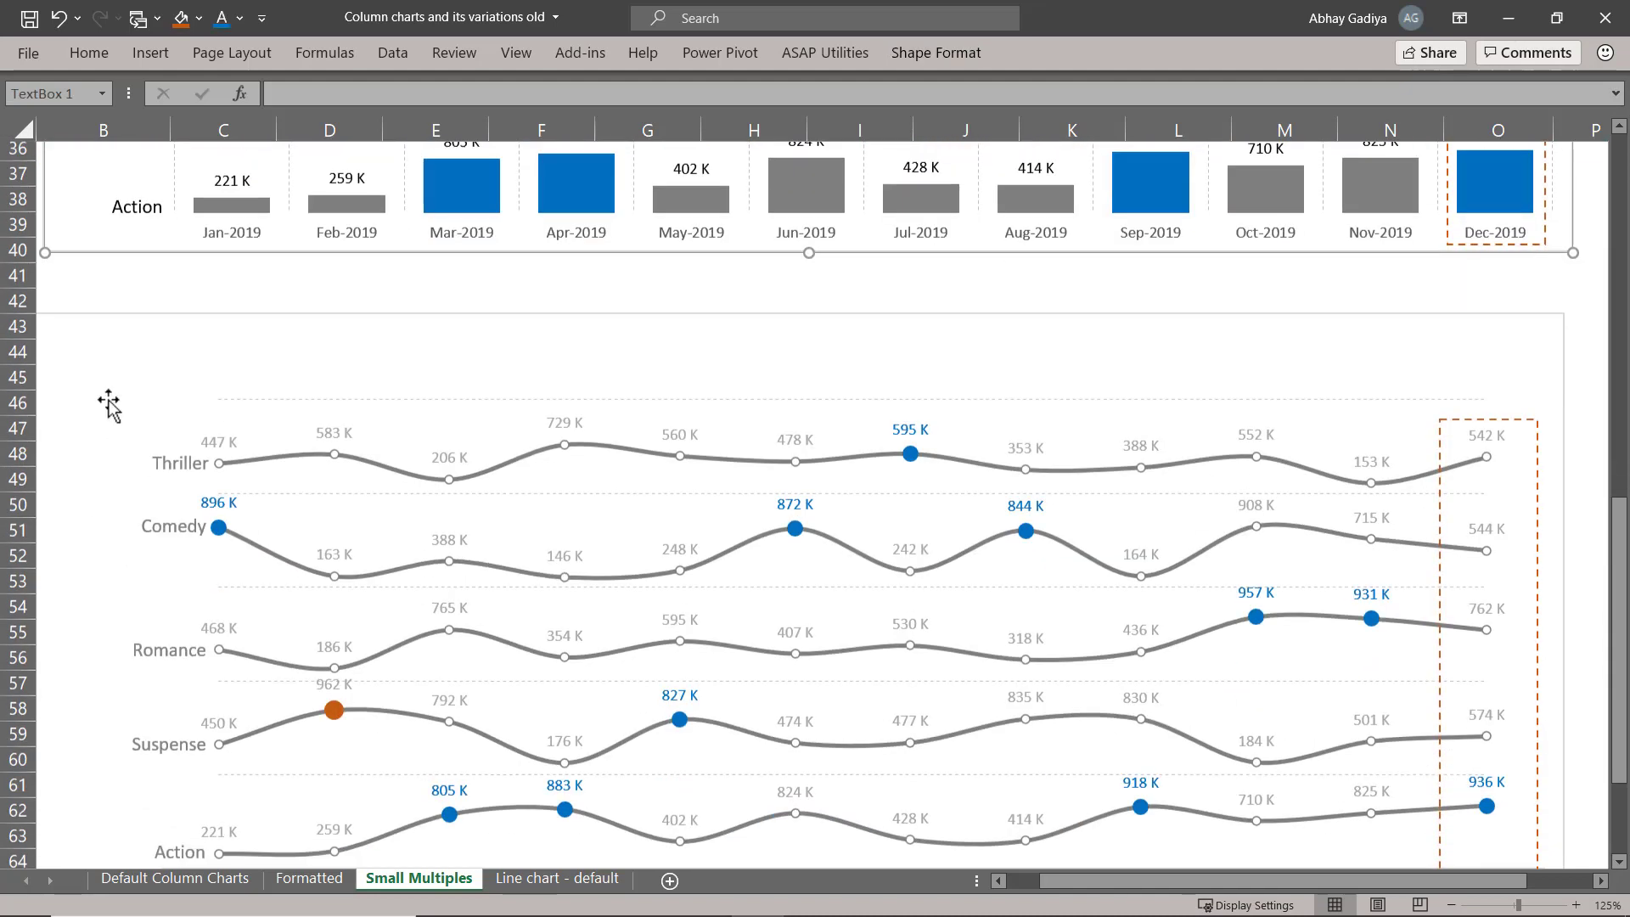
left_click(161, 326)
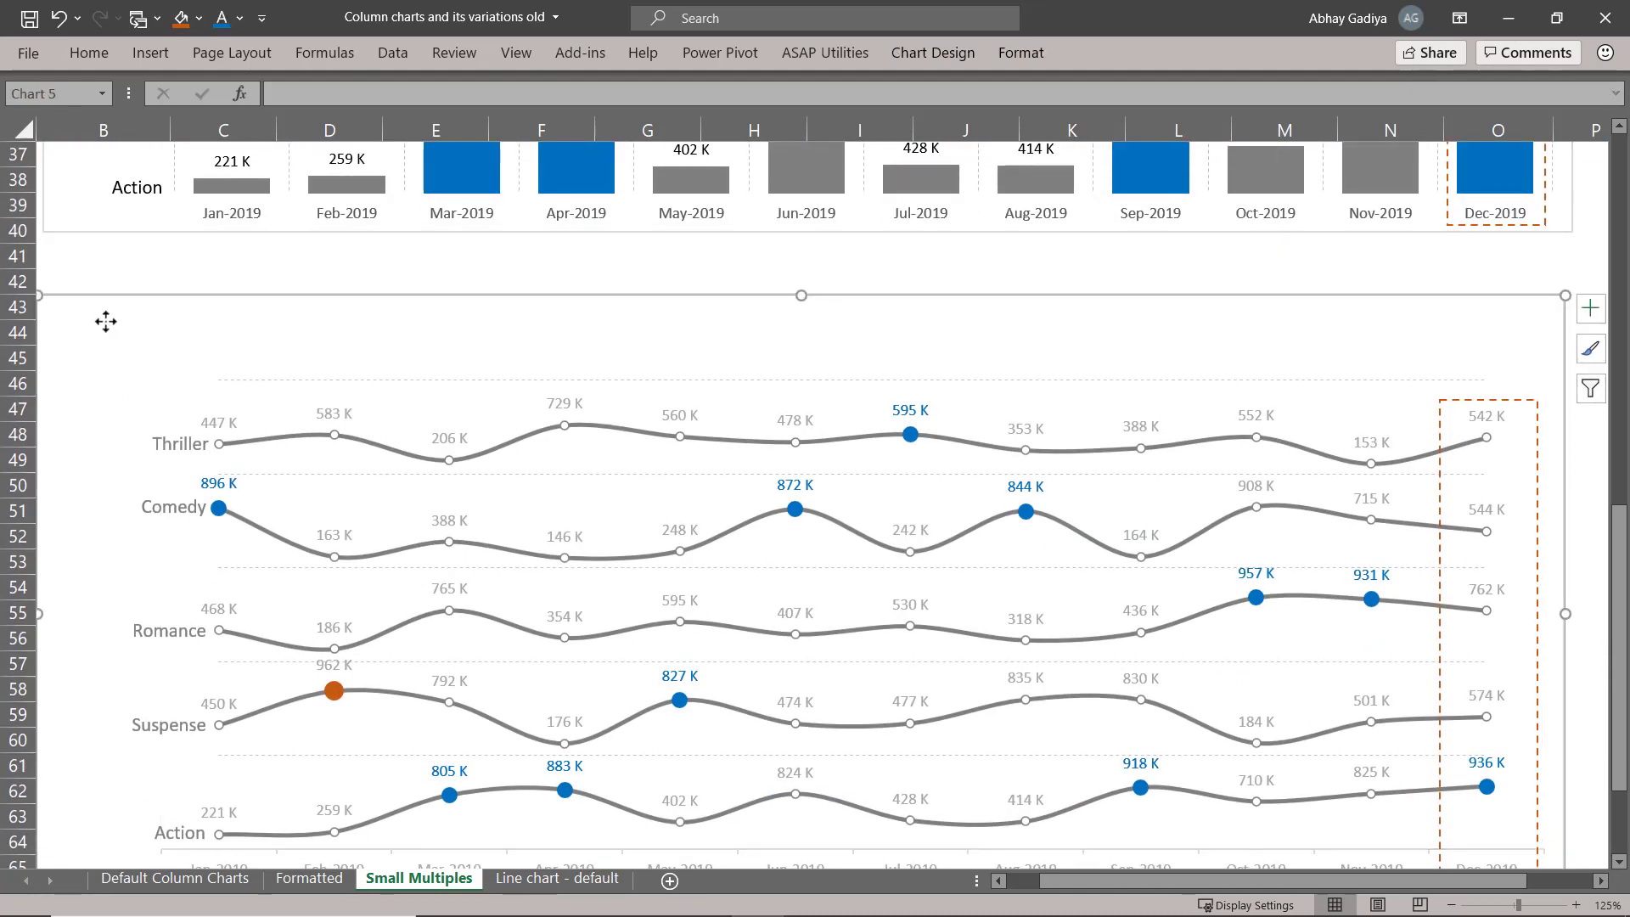
key("ctrl+v")
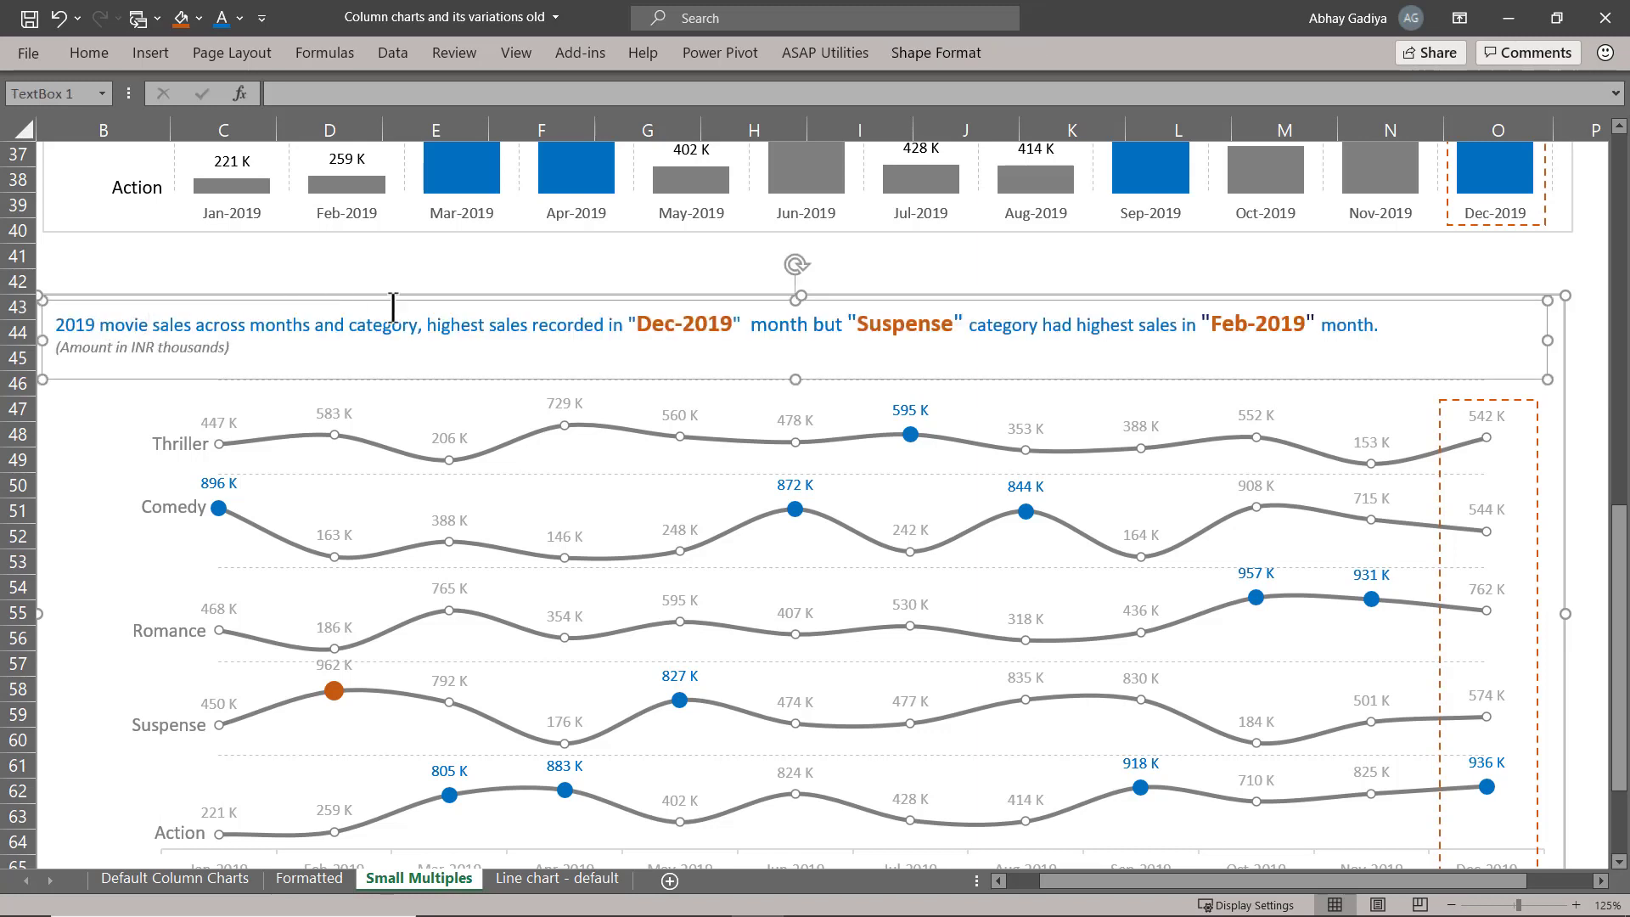
left_click(1002, 280)
scroll(1006, 408, "down", 2)
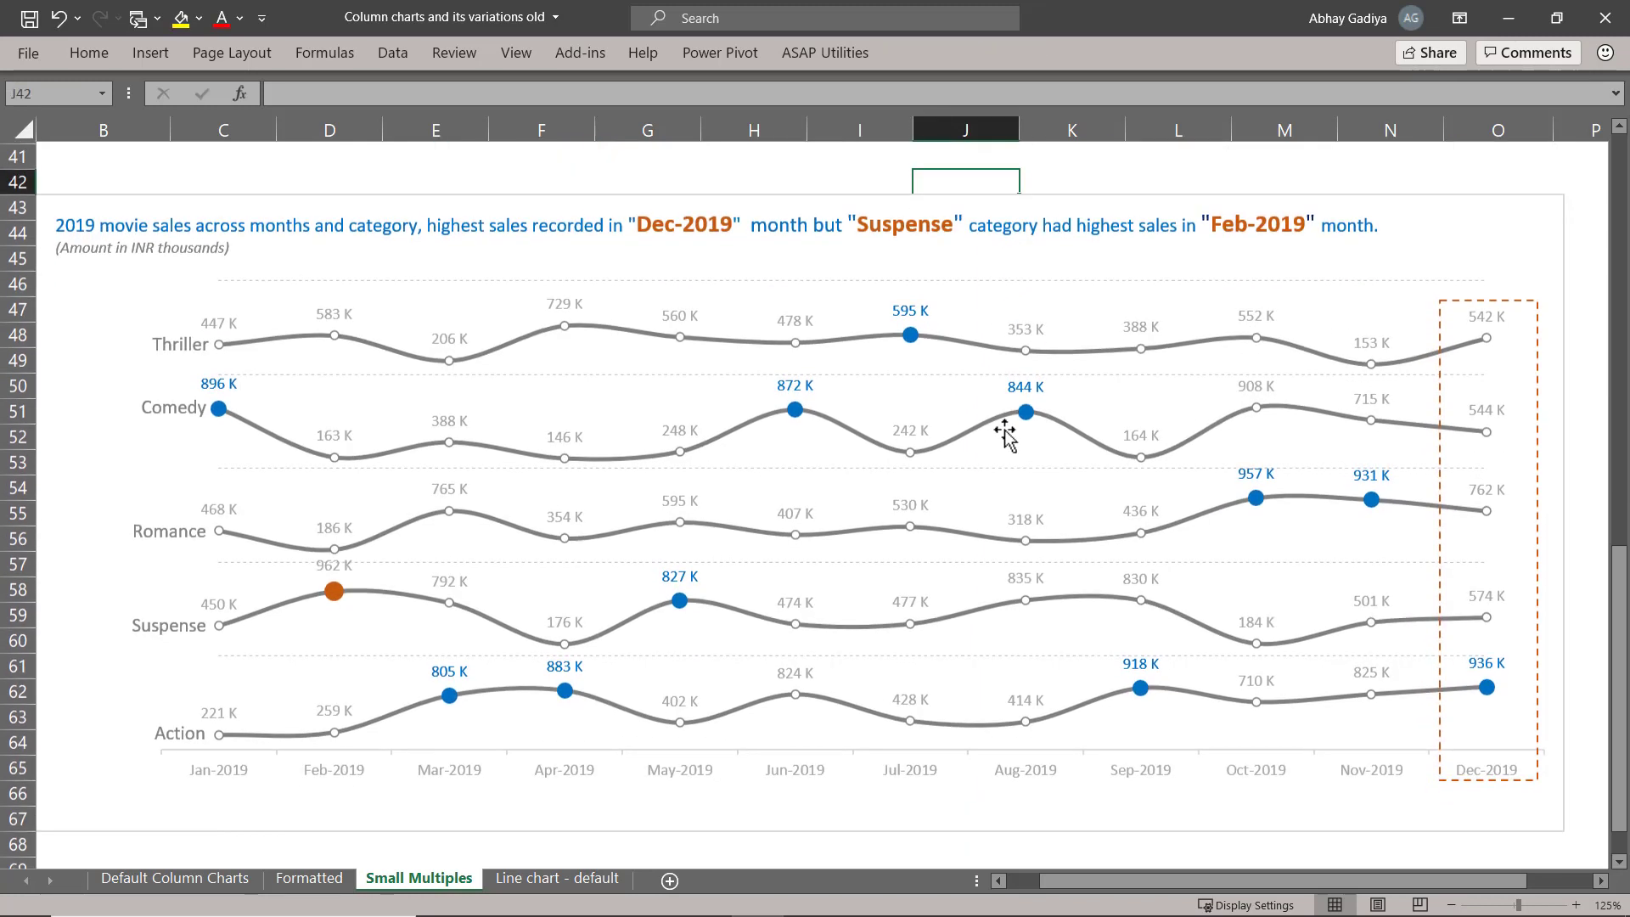
left_click(998, 880)
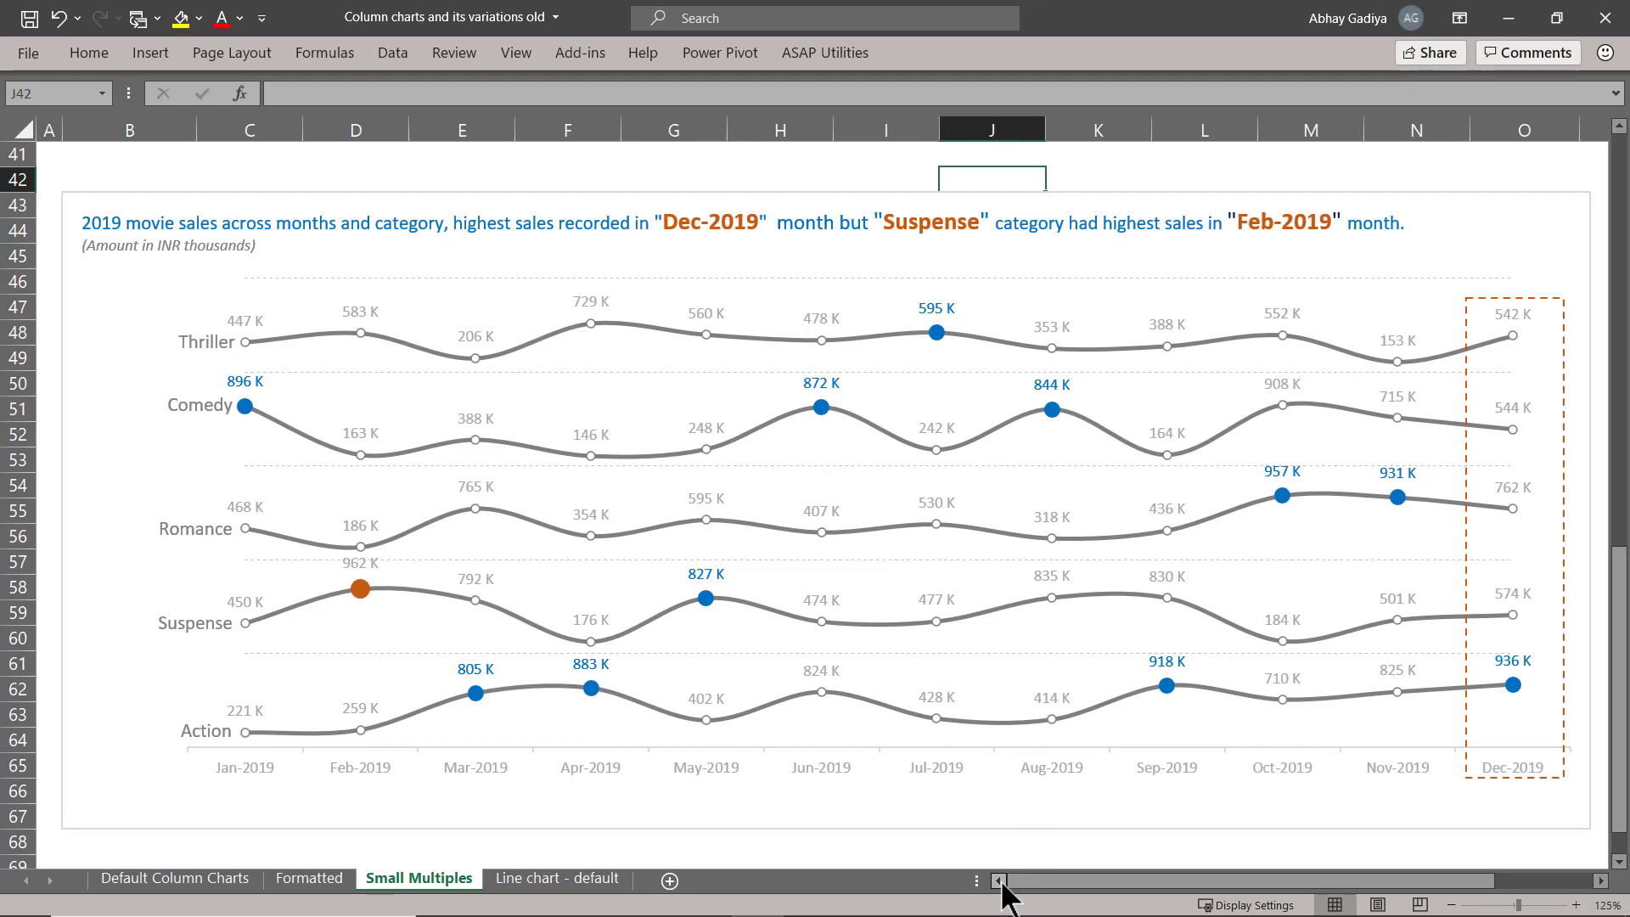